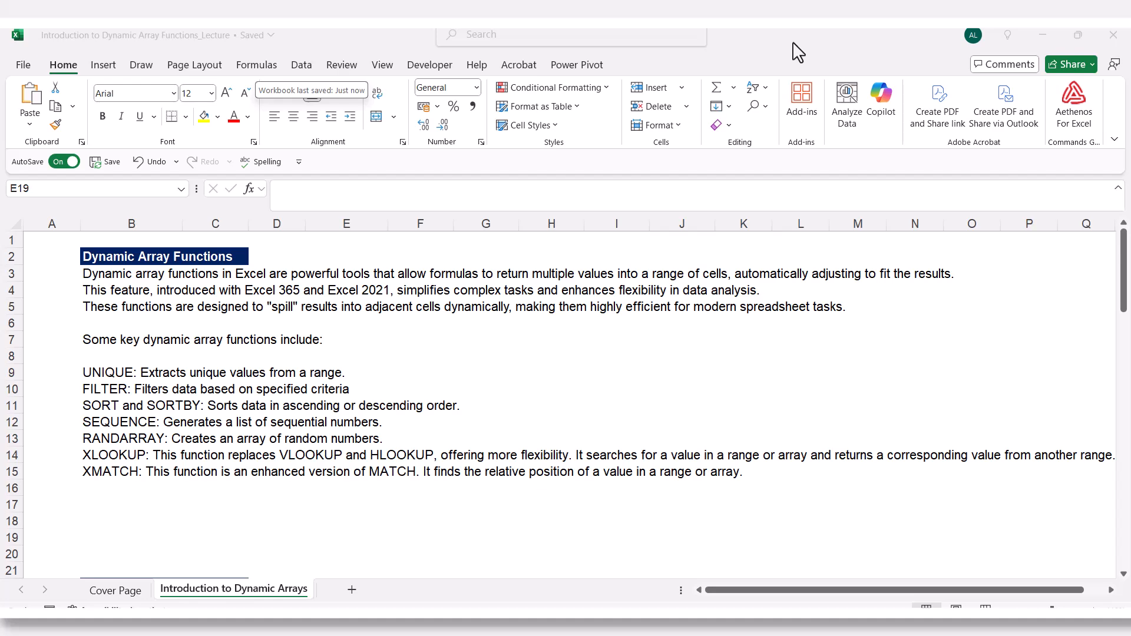
# Enter a formula in Oliver's Total Wages cell E29 multiplying his hours by his rate (=C29*D29).
pyautogui.scroll(-7, 805, 375)
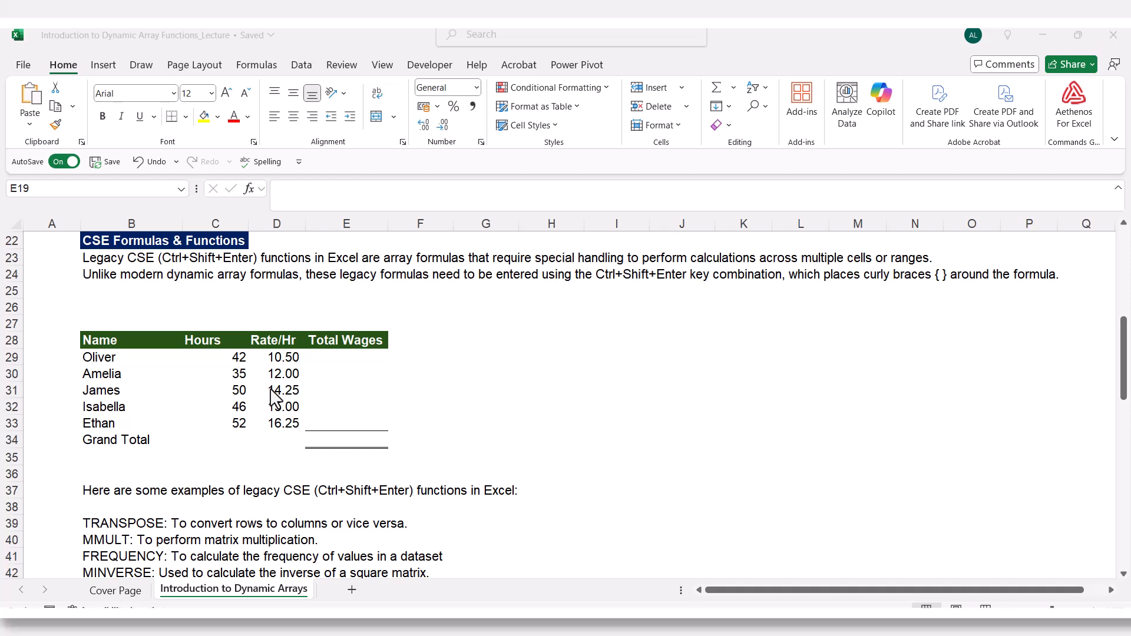
pyautogui.click(330, 359)
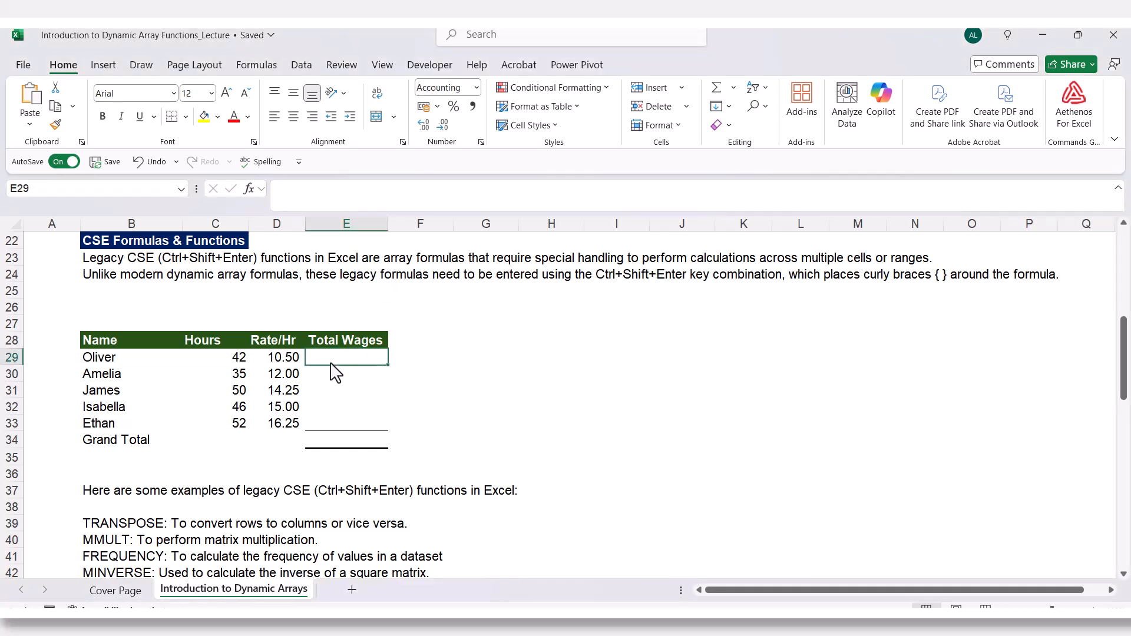
pyautogui.write('=')
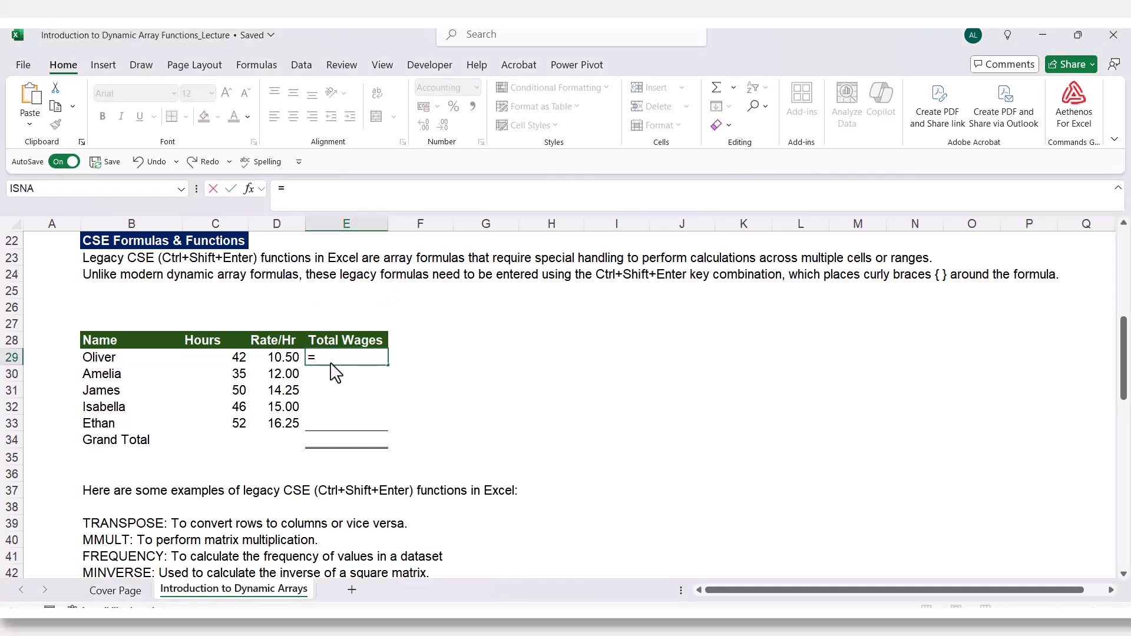
pyautogui.press('Left')
pyautogui.press('Left')
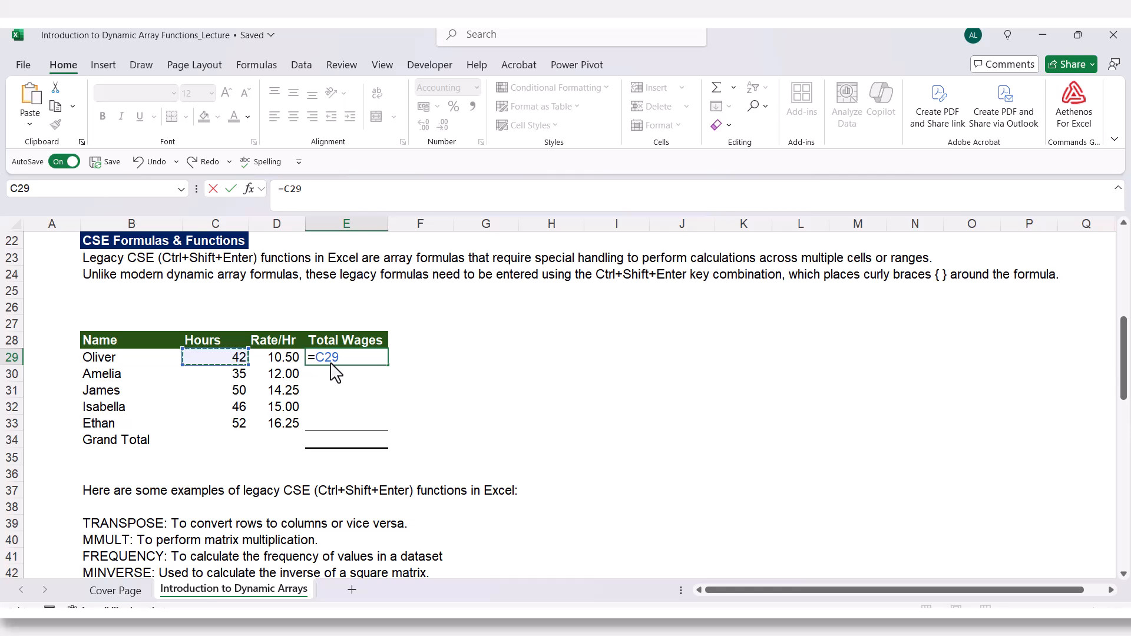
pyautogui.write('*')
pyautogui.press('Left')
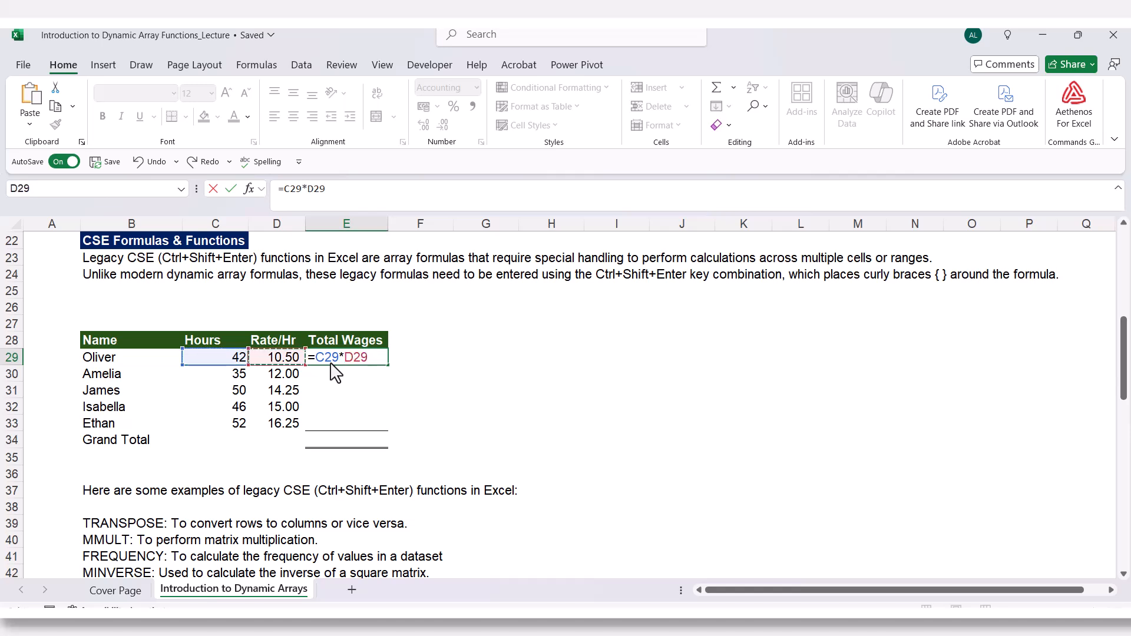
pyautogui.hotkey('ctrl', 'Return')
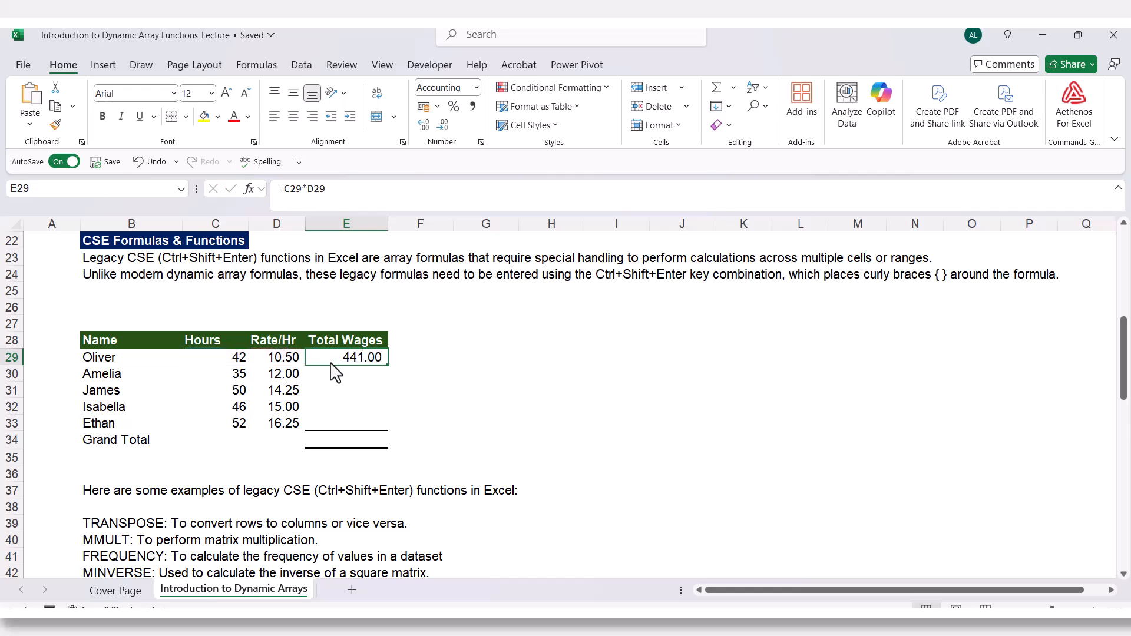
# Copy the wage formula down the Total Wages column for the remaining employees.
pyautogui.doubleClick(388, 366)
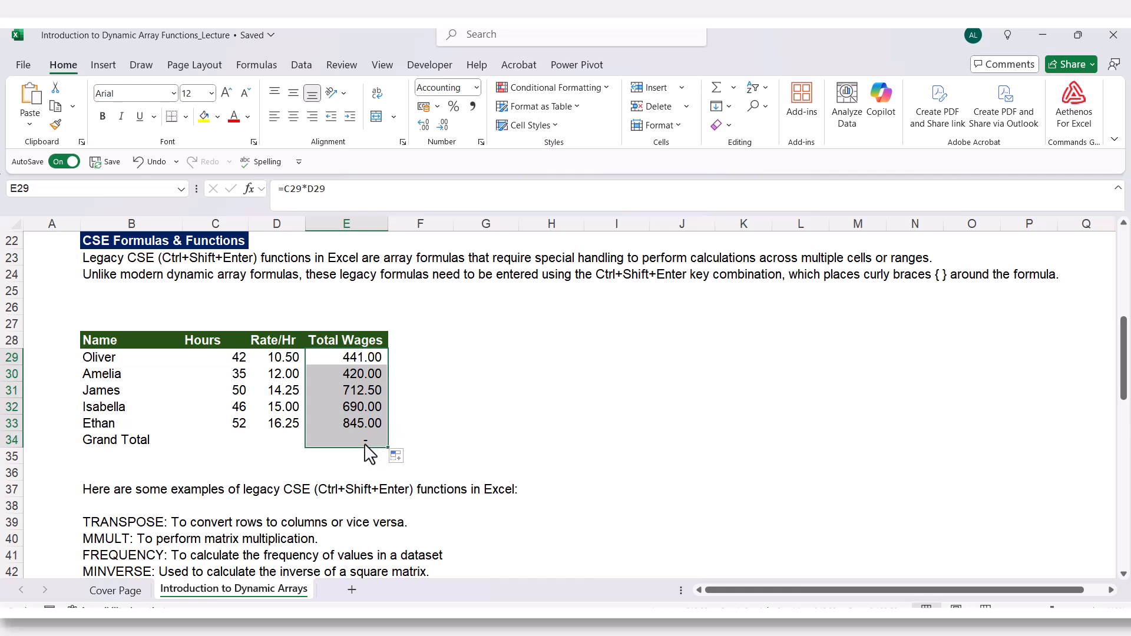
pyautogui.click(347, 438)
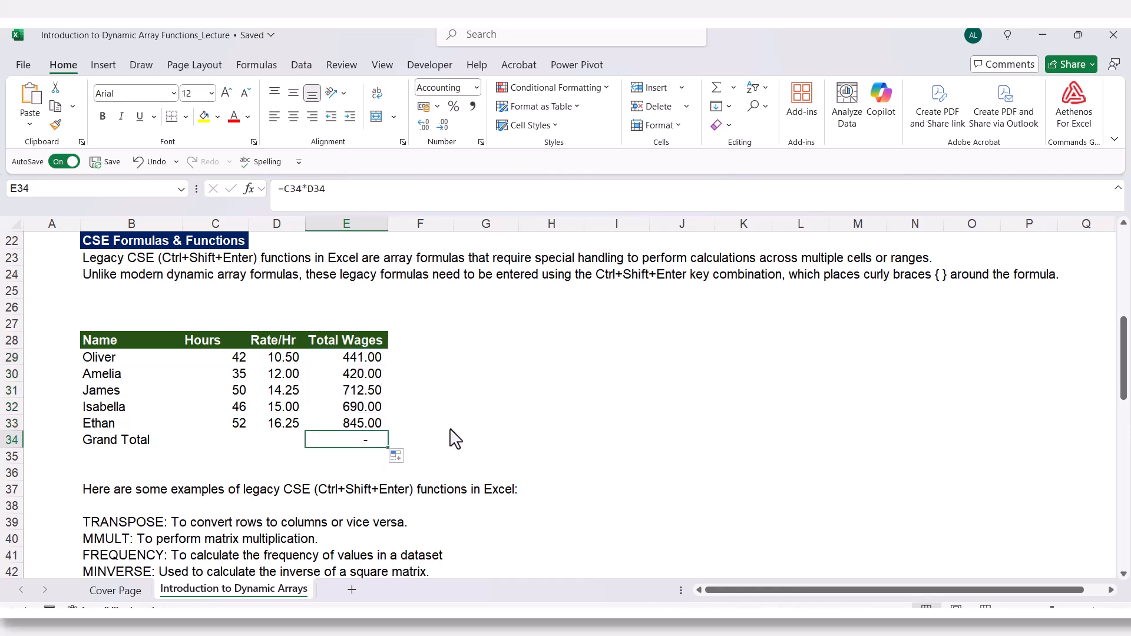
pyautogui.click(186, 117)
pyautogui.click(180, 416)
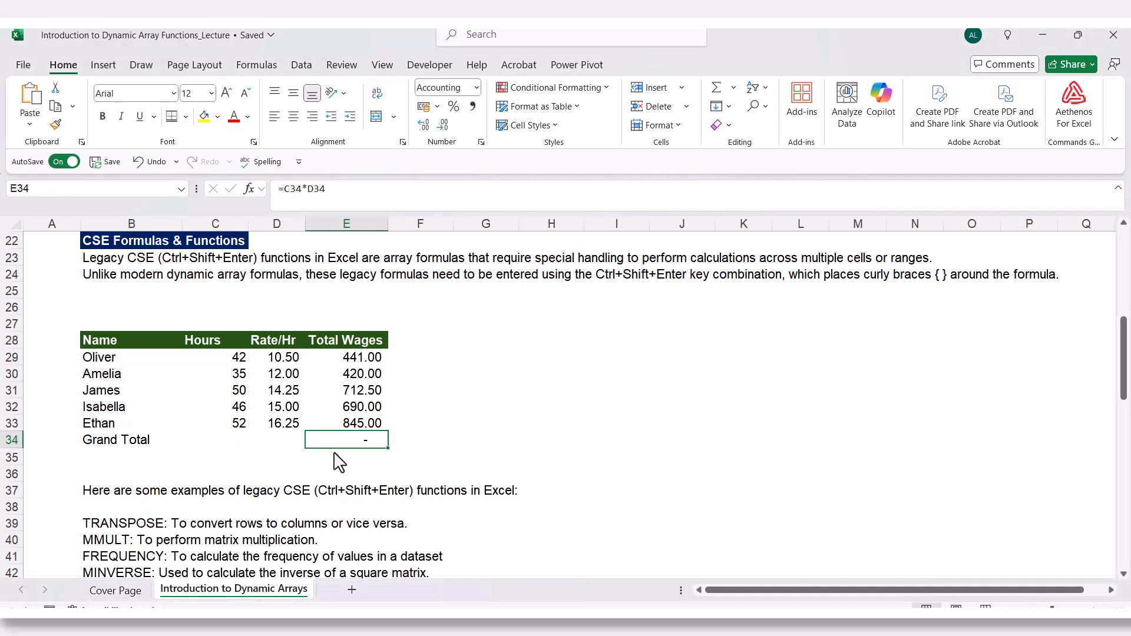
pyautogui.click(423, 449)
# Enter =SUM(E29:E33) in the Grand Total cell of the Total Wages column.
pyautogui.click(343, 449)
pyautogui.write('=sum')
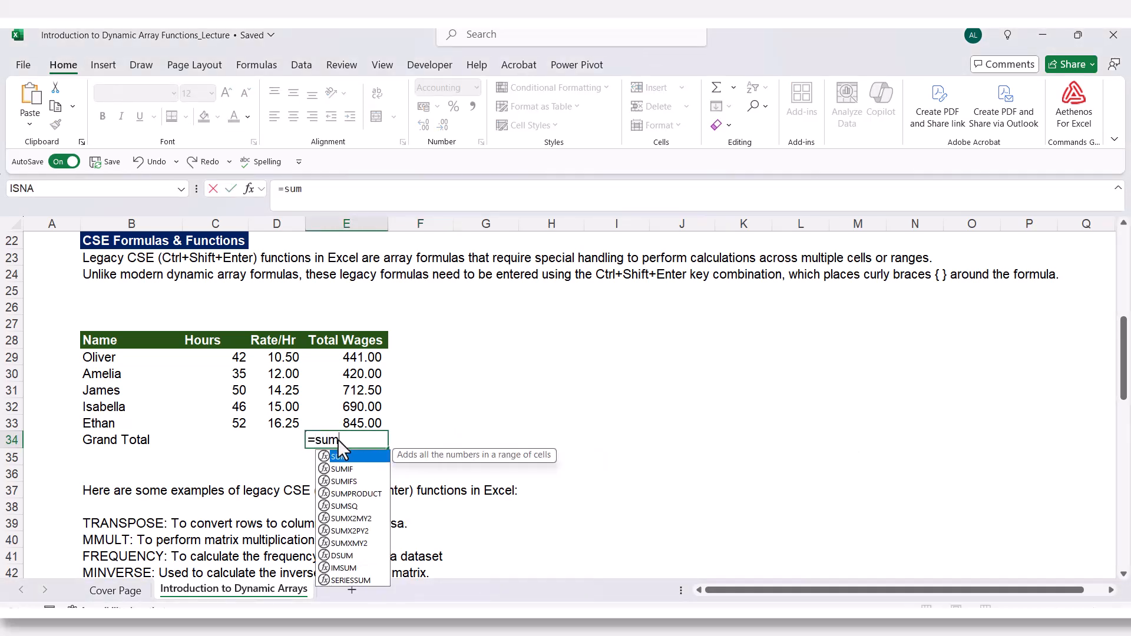
pyautogui.press('Tab')
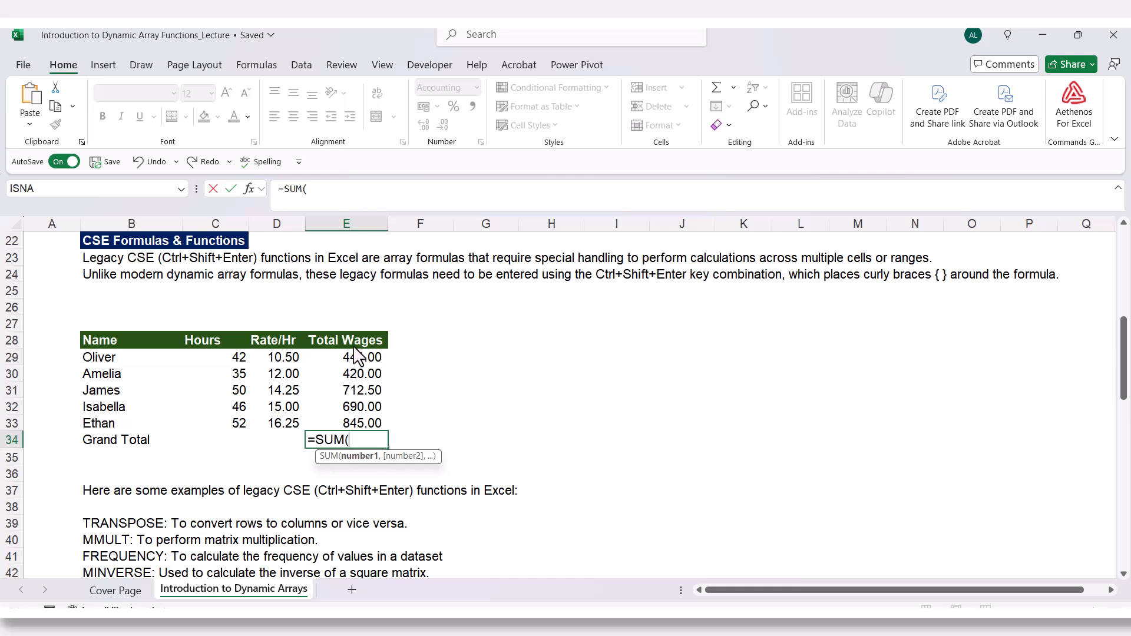
pyautogui.moveTo(351, 358); pyautogui.dragTo(336, 430)
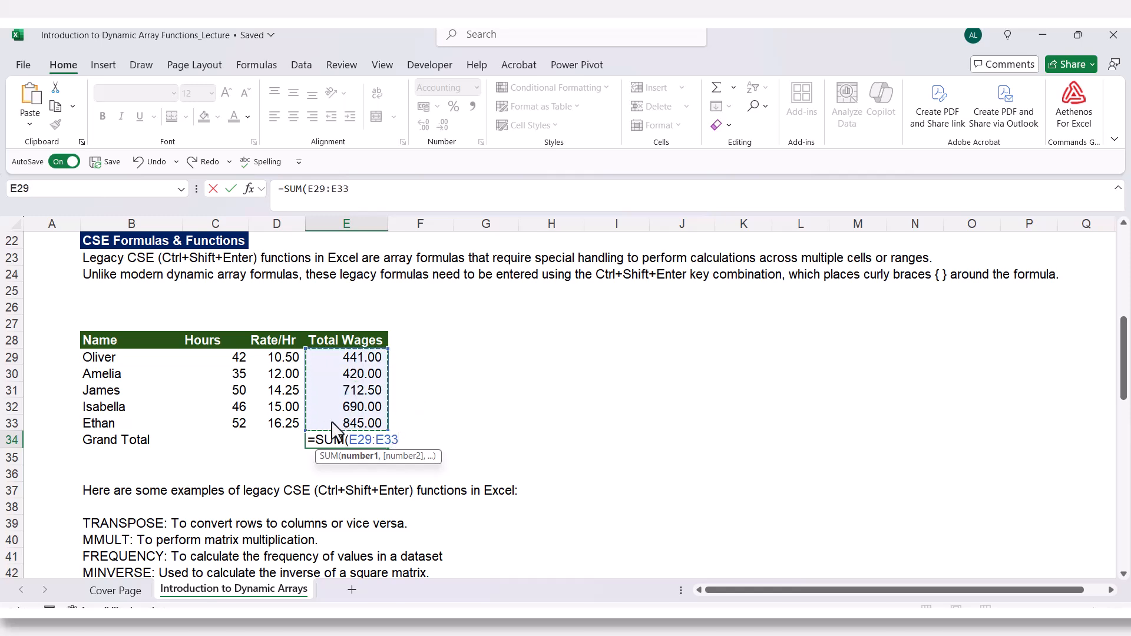
pyautogui.write(')')
pyautogui.press('Return')
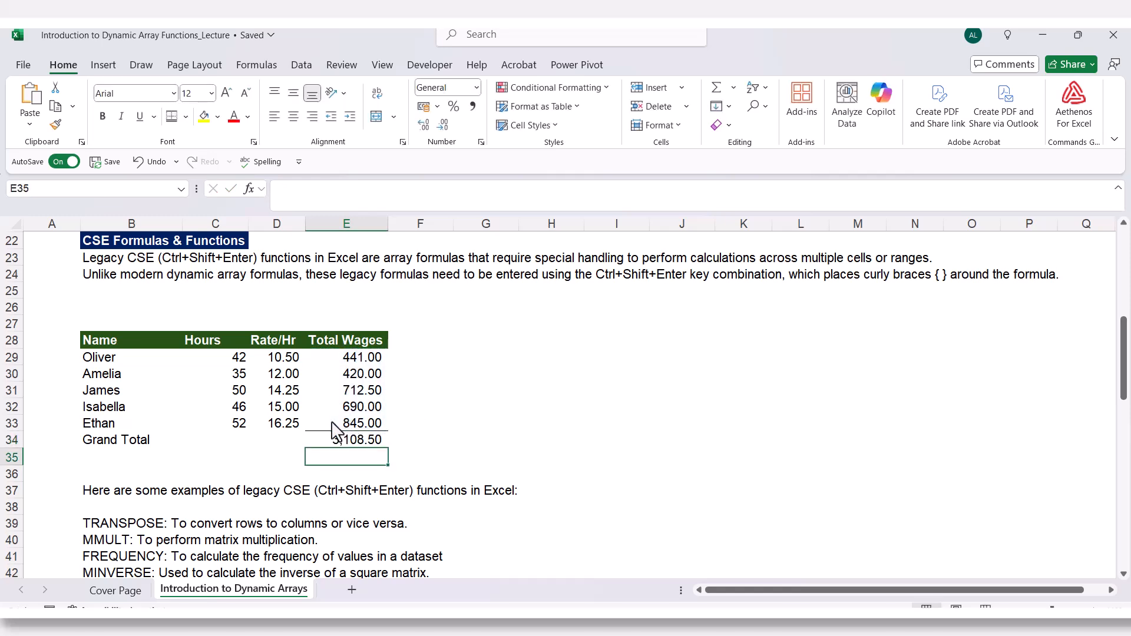
# Inspect the formulas in Oliver's Total Wages cell and the Grand Total cell.
pyautogui.click(341, 358)
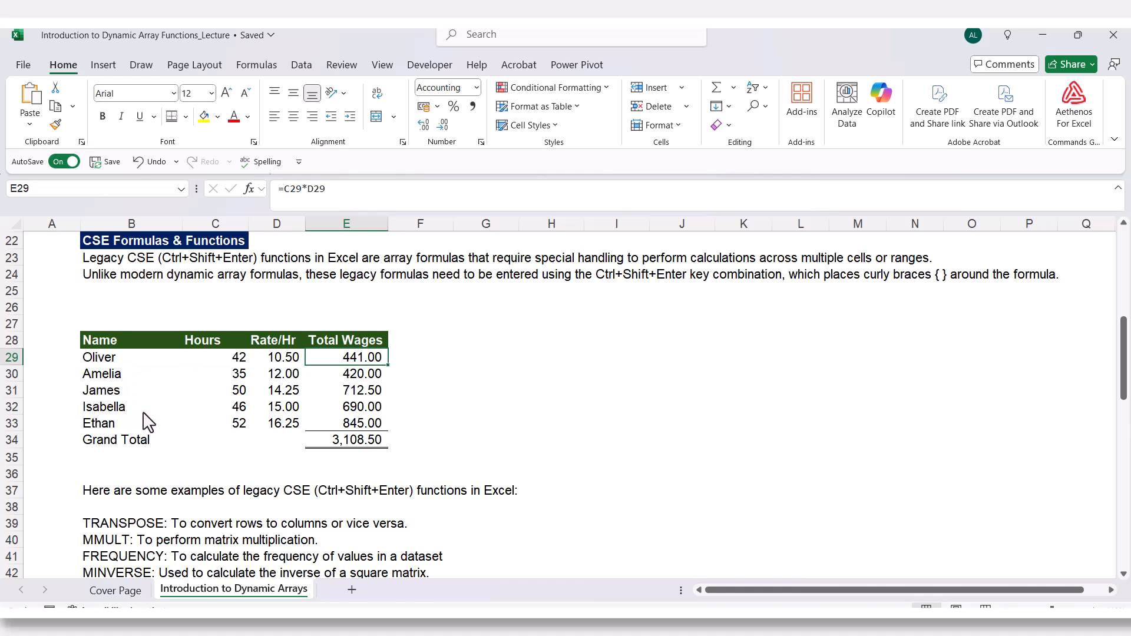
pyautogui.click(331, 443)
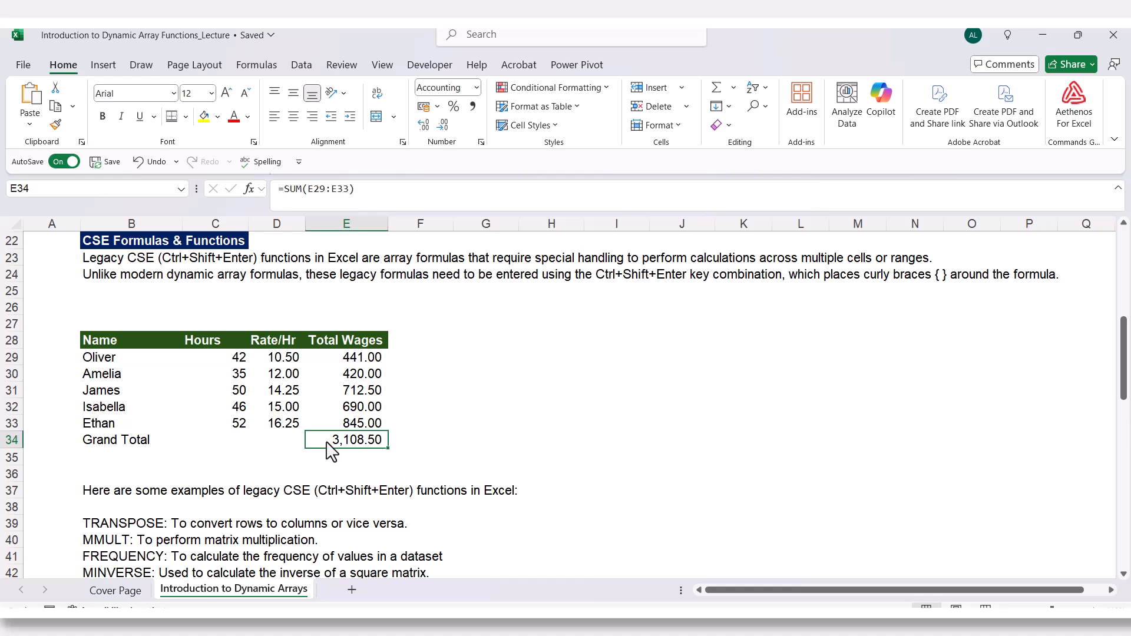
pyautogui.doubleClick(329, 443)
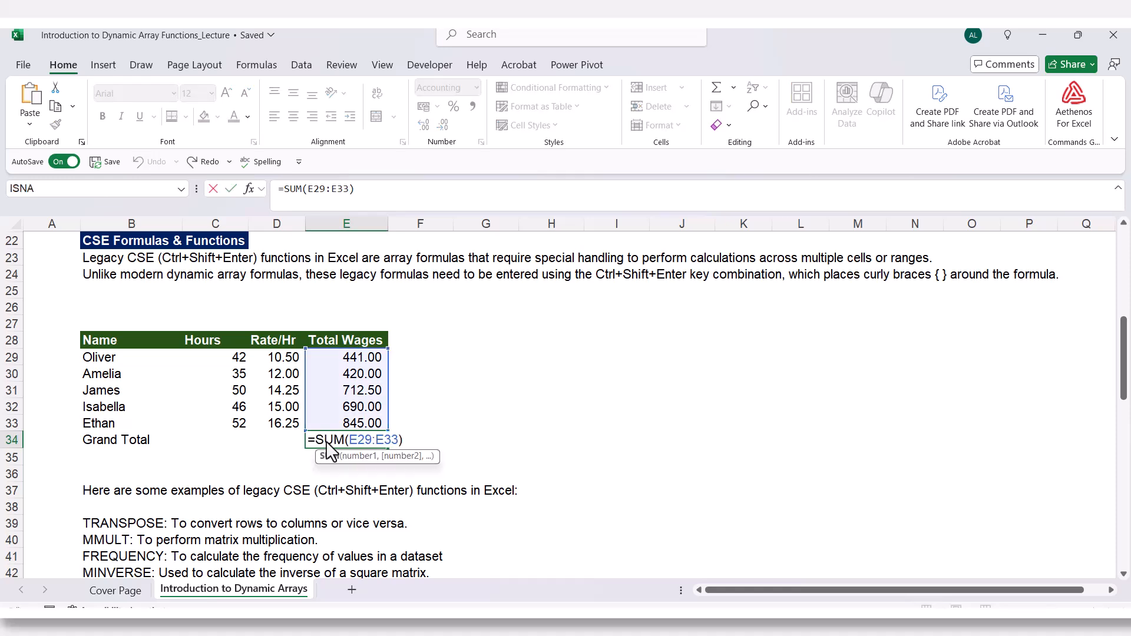
pyautogui.press('Escape')
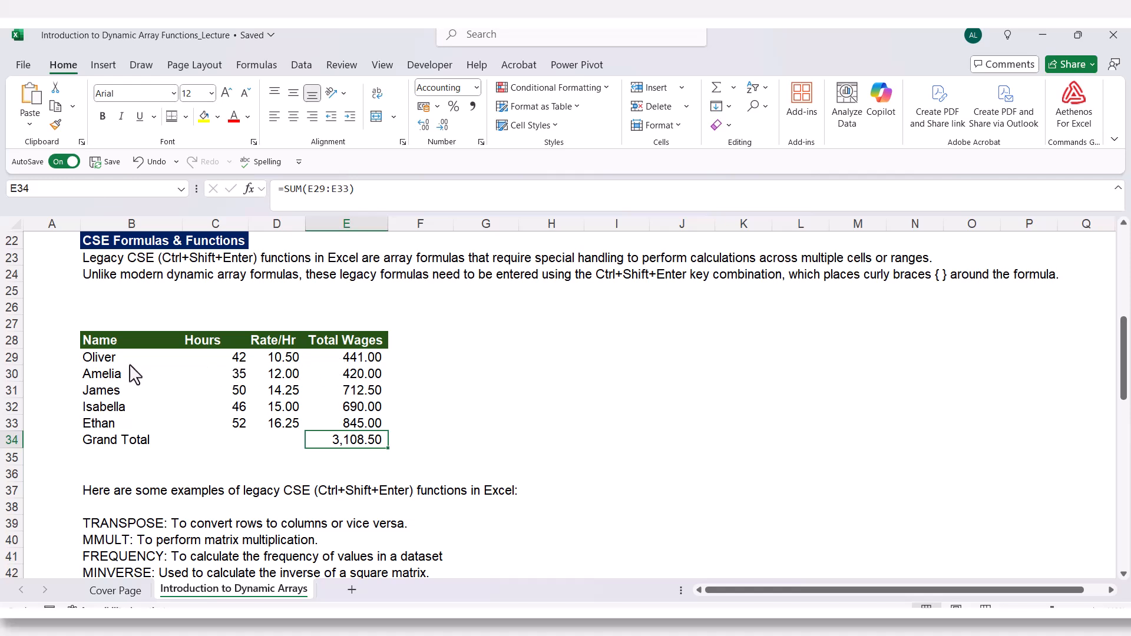
pyautogui.doubleClick(342, 357)
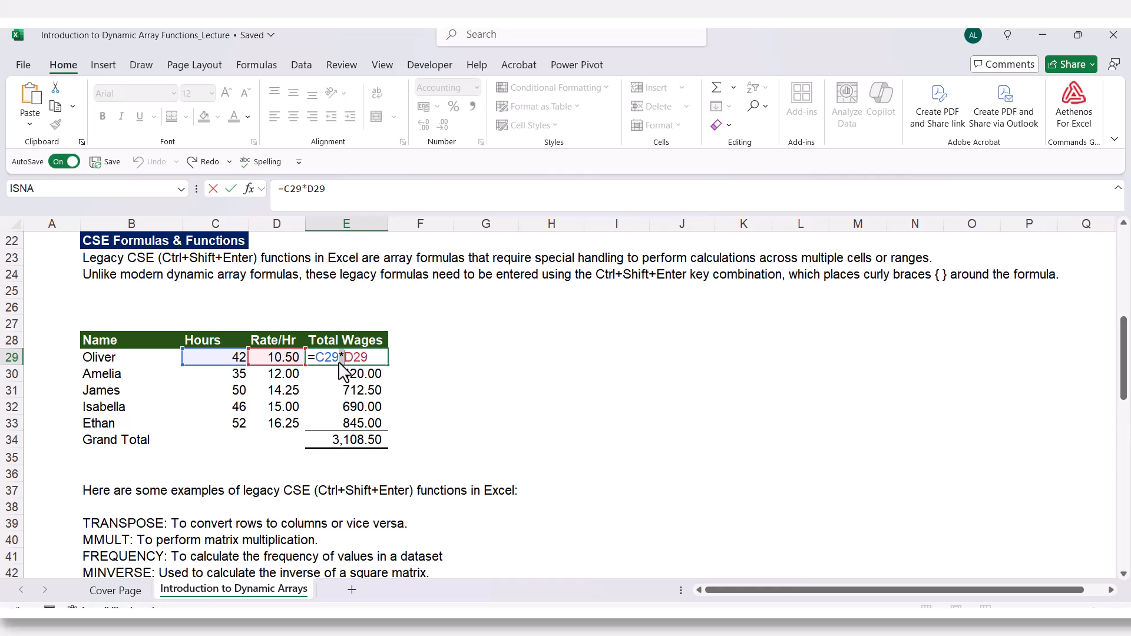
pyautogui.hotkey('ctrl', 'Return')
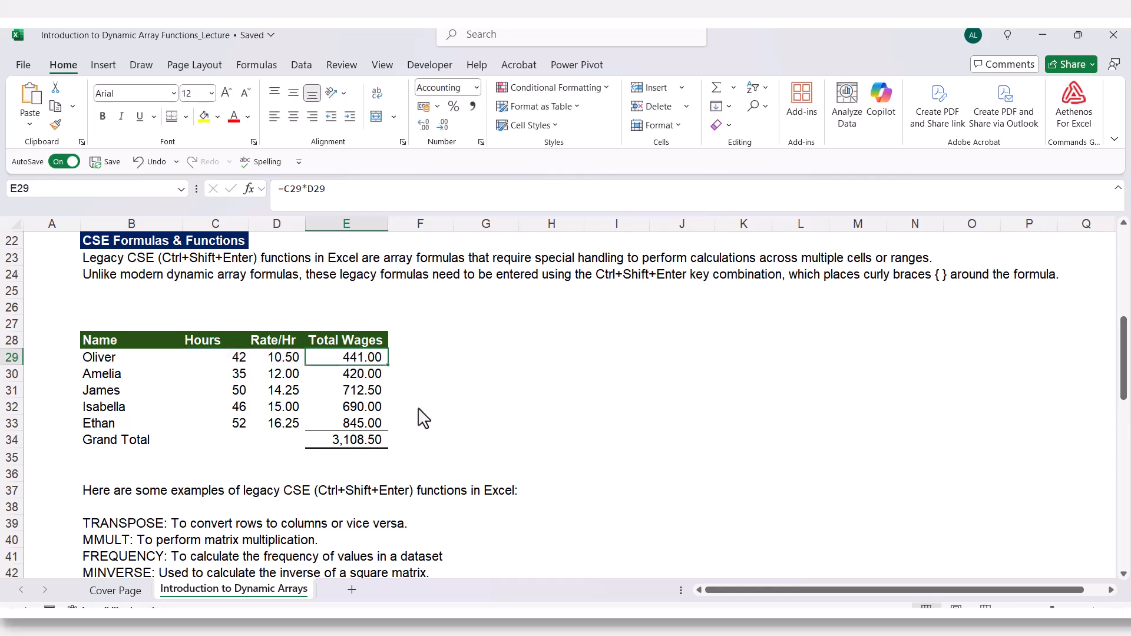
# Select F29:F33 and enter the legacy array formula =C29:C33*D29:D33 as a CSE formula.
pyautogui.click(443, 361)
pyautogui.click(352, 360)
pyautogui.click(421, 361)
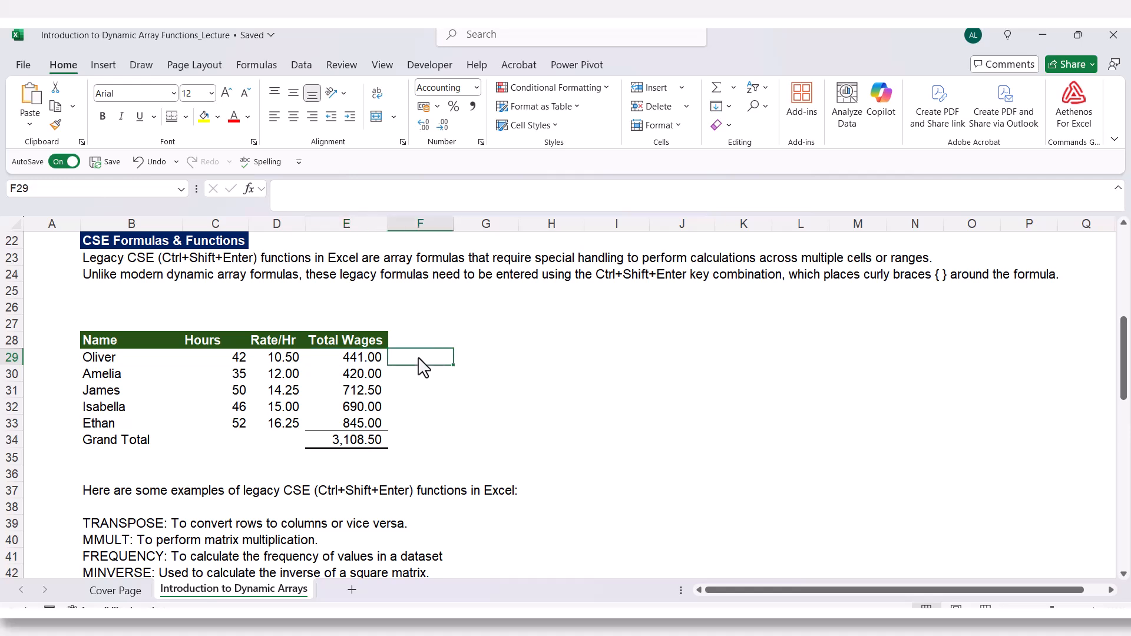
pyautogui.moveTo(420, 366); pyautogui.dragTo(426, 420)
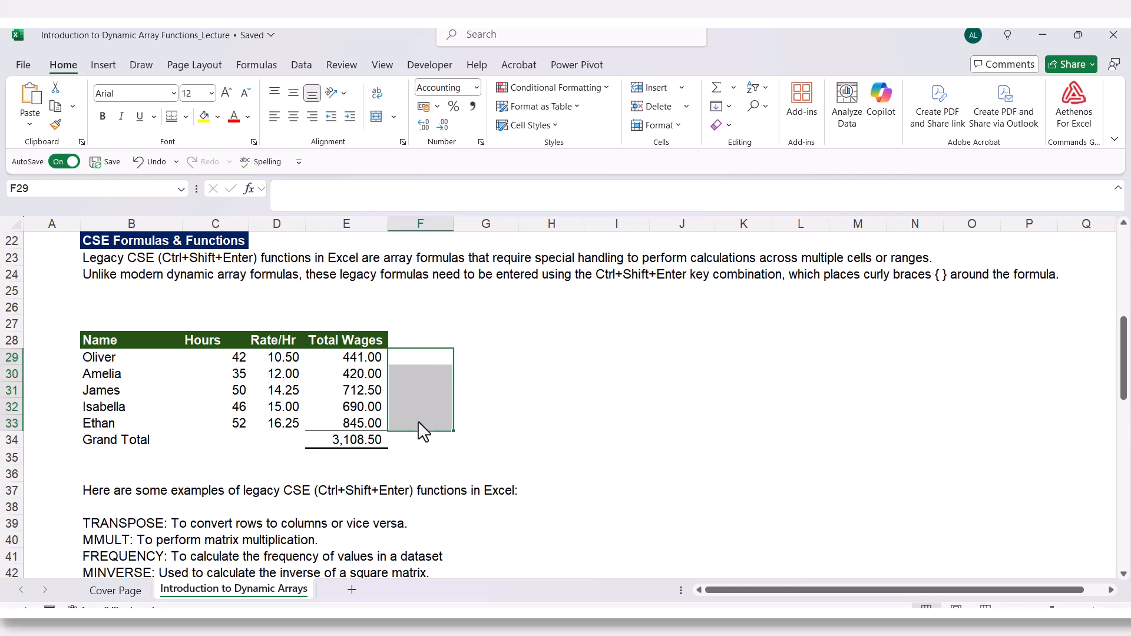
pyautogui.write('=')
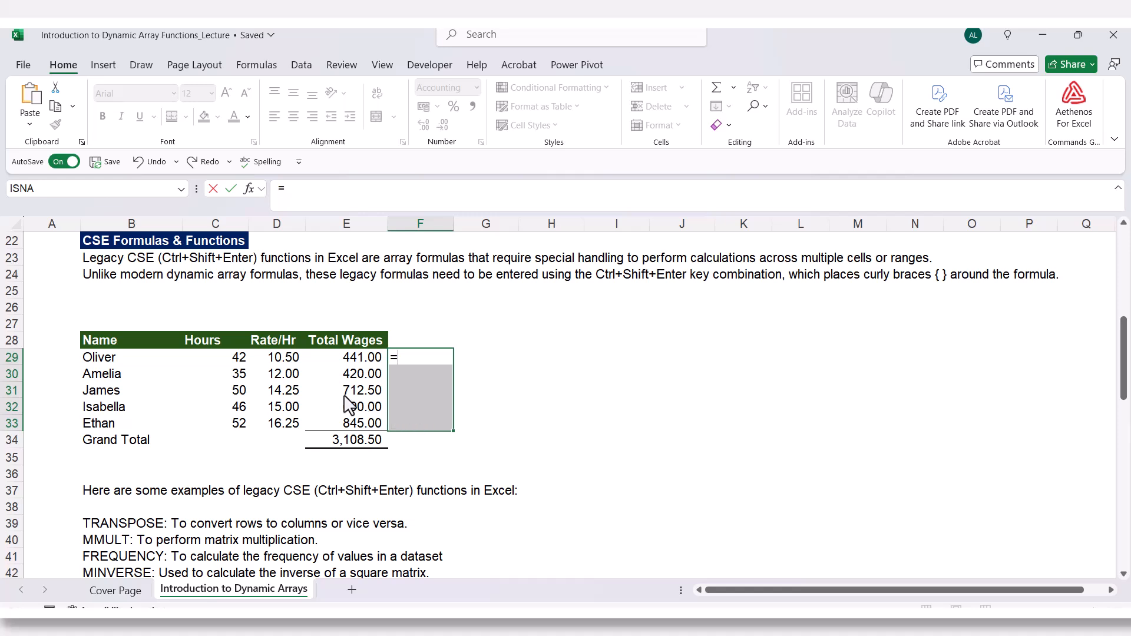
pyautogui.moveTo(239, 359); pyautogui.dragTo(235, 418)
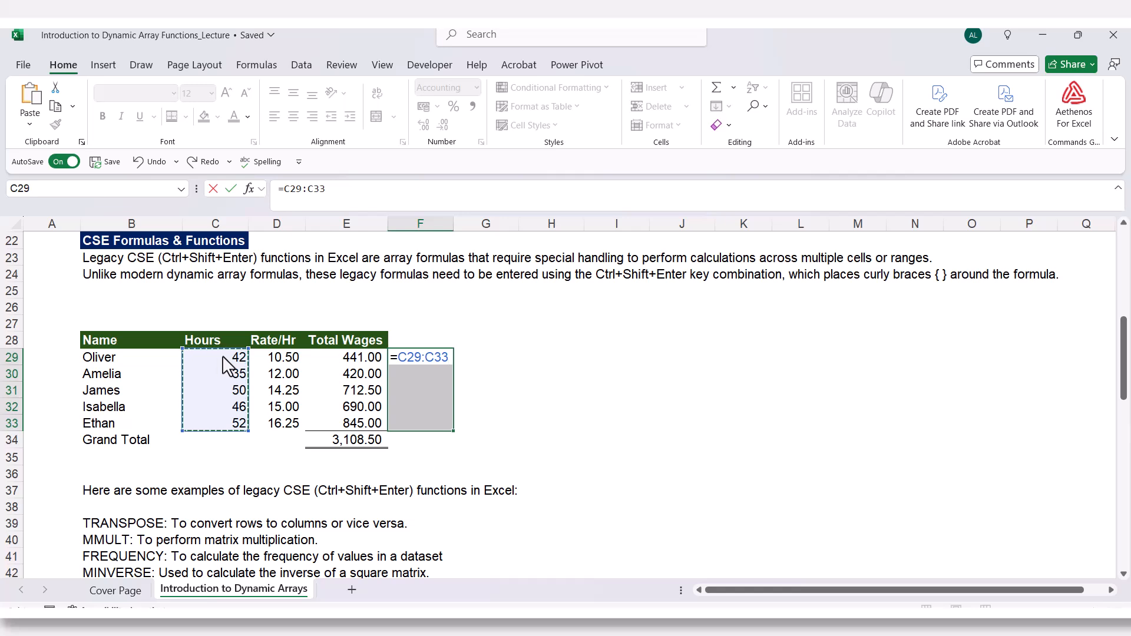
pyautogui.write('*')
pyautogui.click(274, 360)
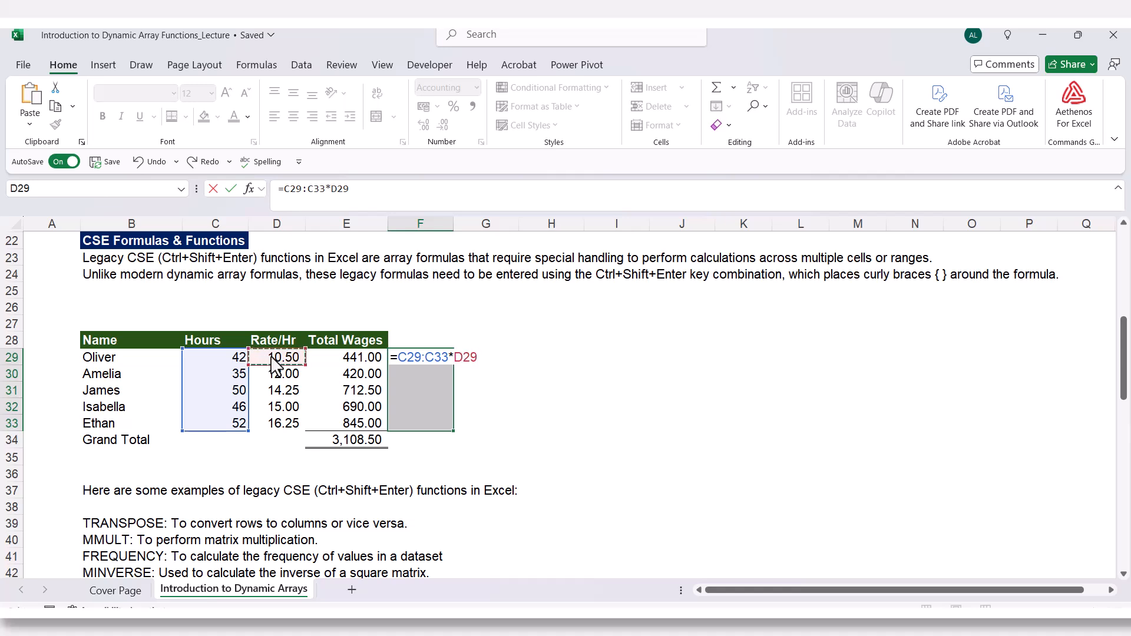
pyautogui.moveTo(276, 360); pyautogui.dragTo(291, 426)
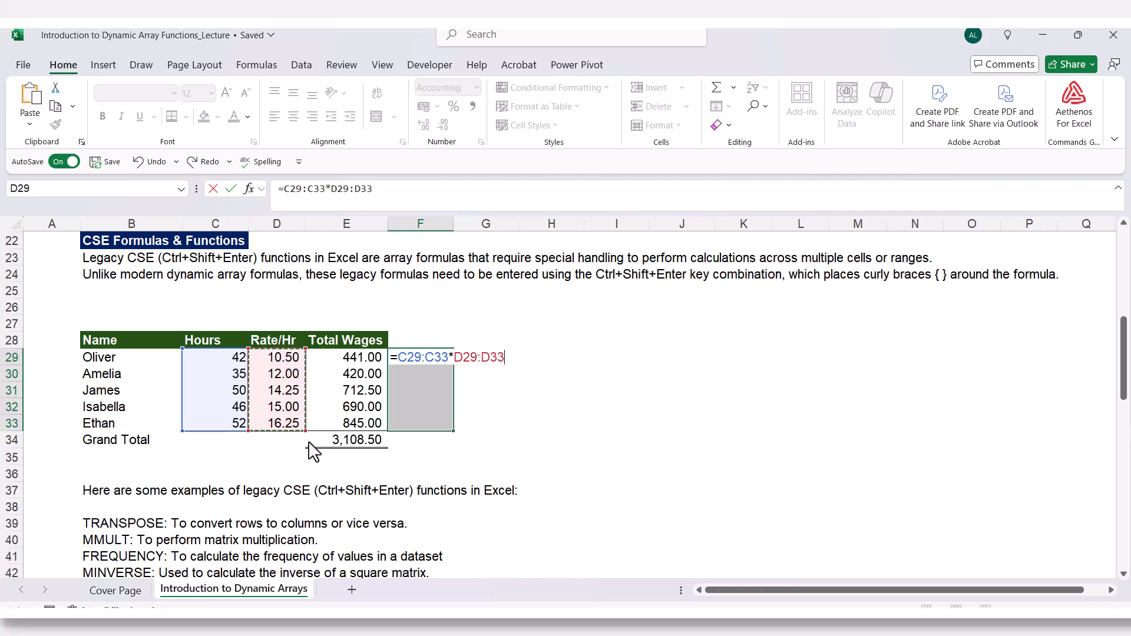
pyautogui.hotkey('ctrl', 'shift', 'Return')
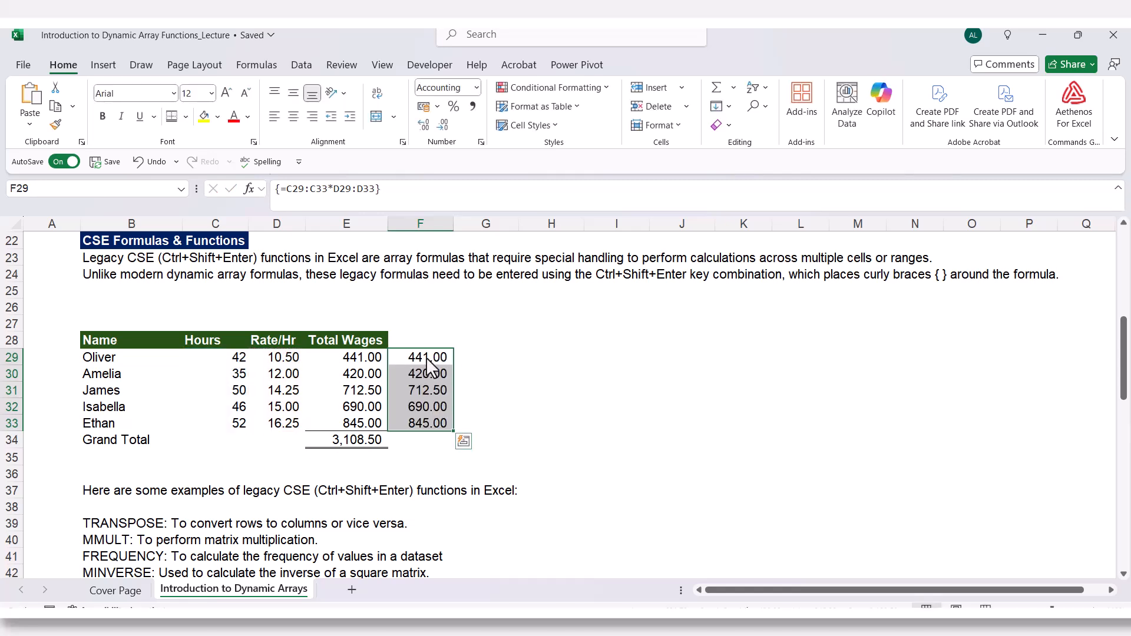
# Inspect the array formula in each cell of F29:F33 and compare it with the Total Wages formulas.
pyautogui.click(426, 412)
pyautogui.click(422, 374)
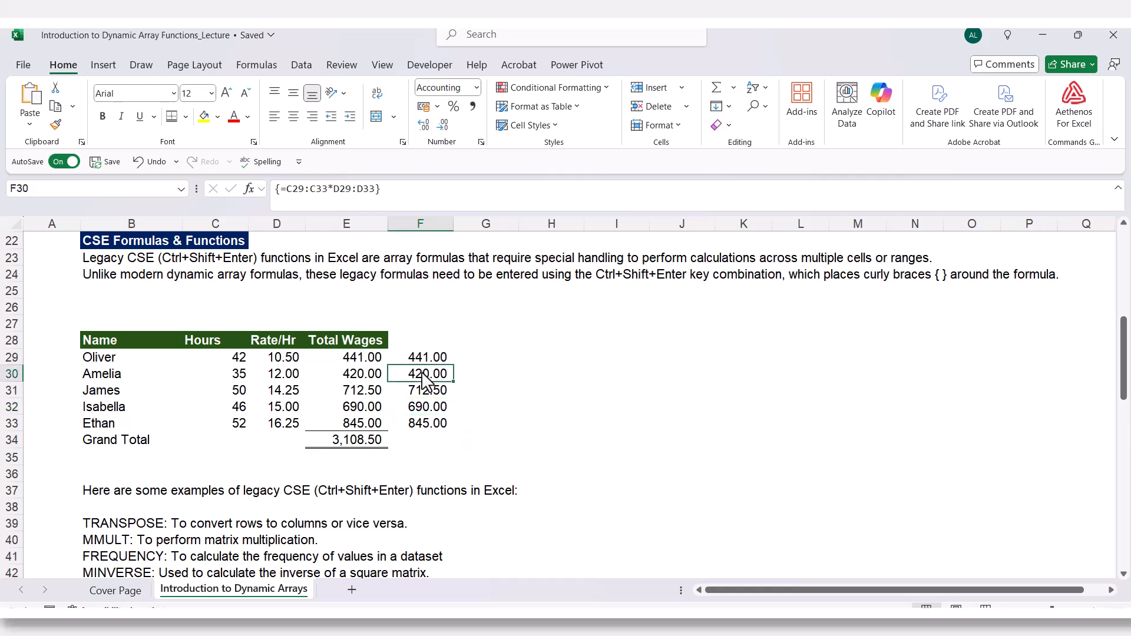
pyautogui.click(421, 357)
pyautogui.click(422, 390)
pyautogui.click(415, 424)
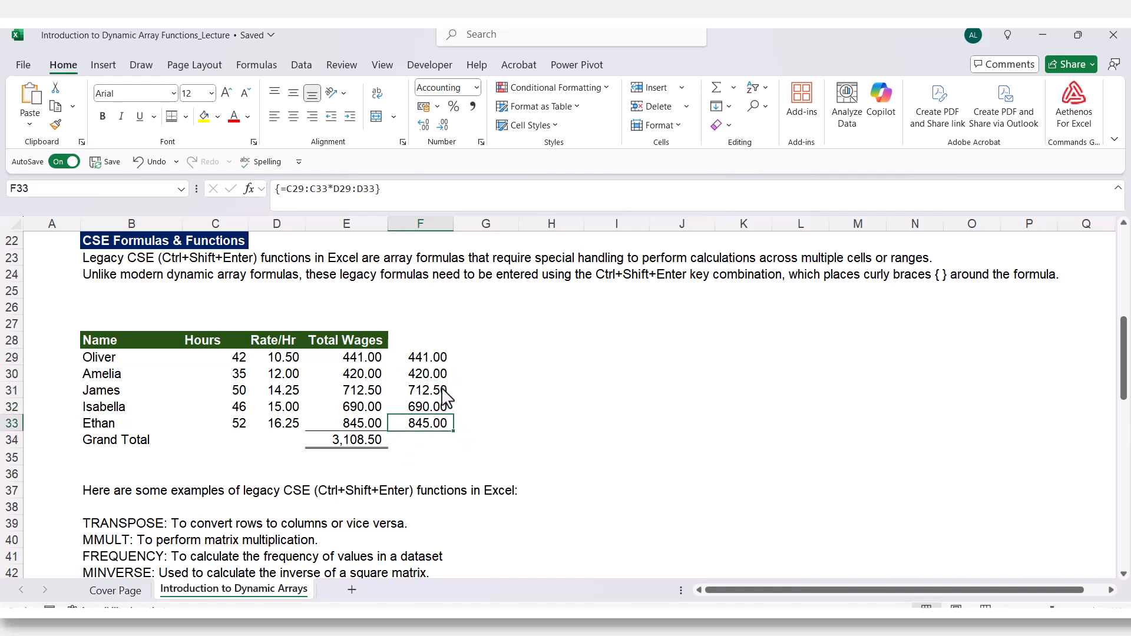
pyautogui.click(421, 358)
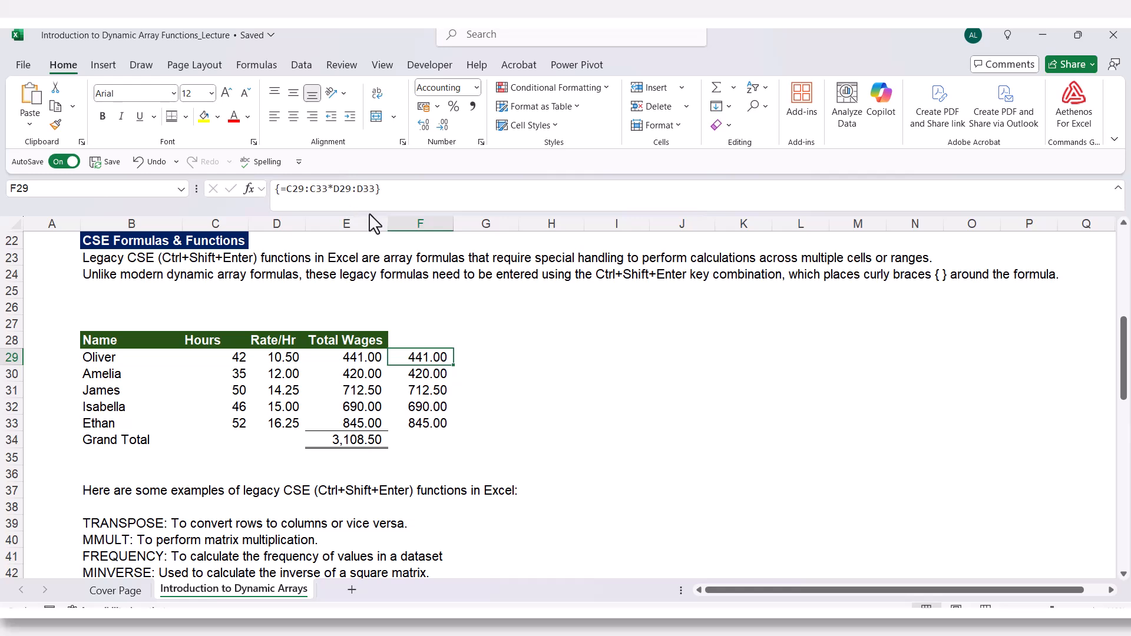
pyautogui.moveTo(360, 211); pyautogui.dragTo(315, 204)
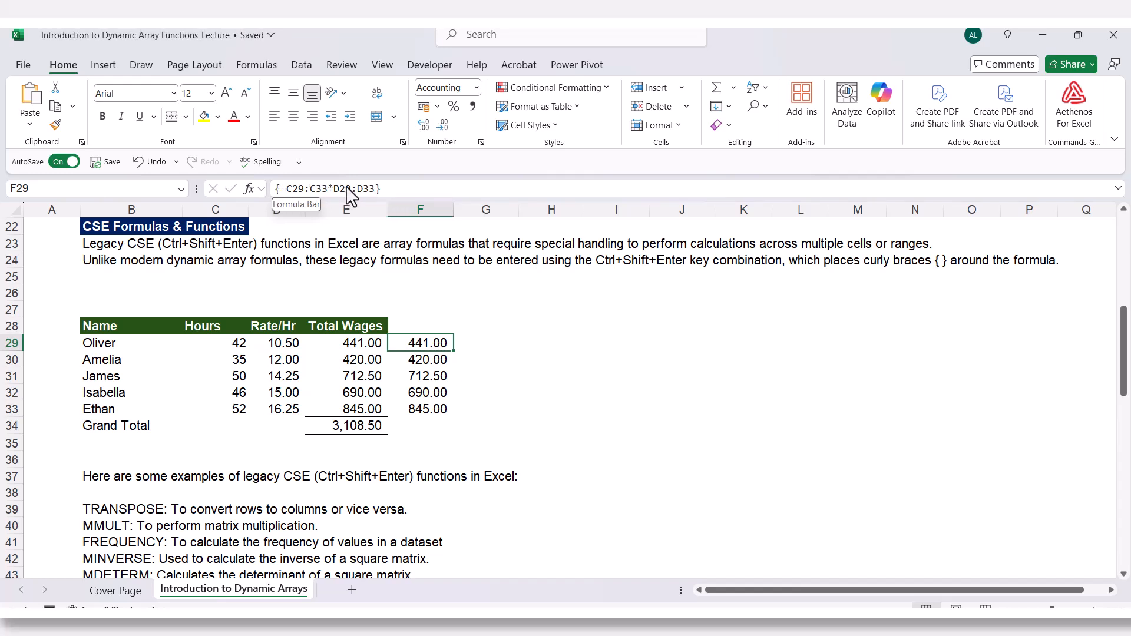
pyautogui.hotkey('ctrl', 'Down')
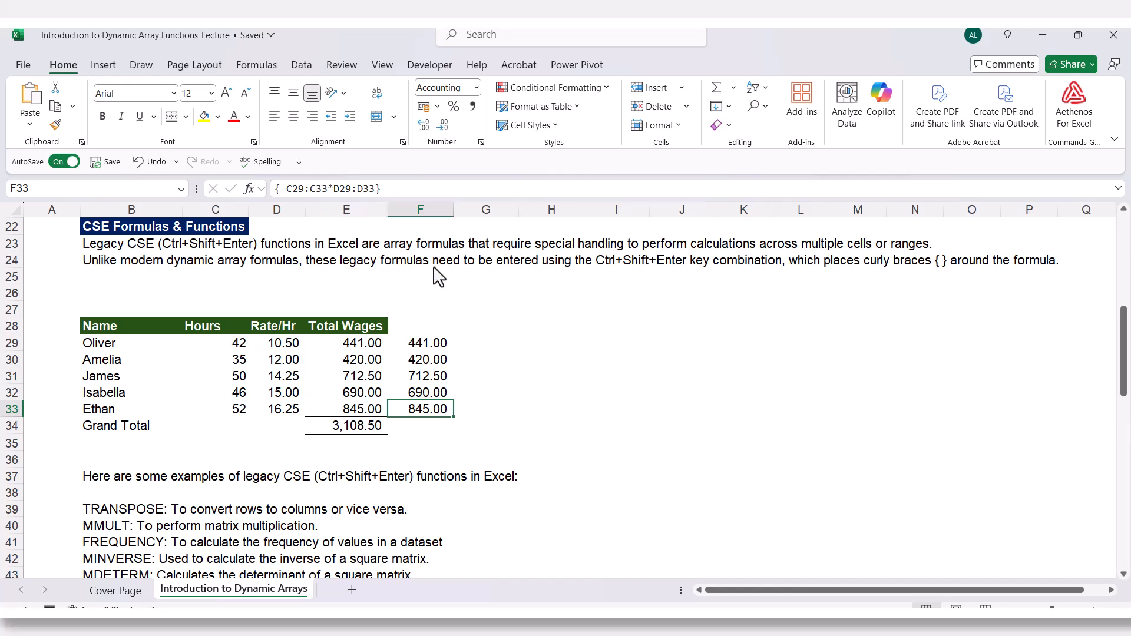
pyautogui.click(427, 348)
pyautogui.click(427, 361)
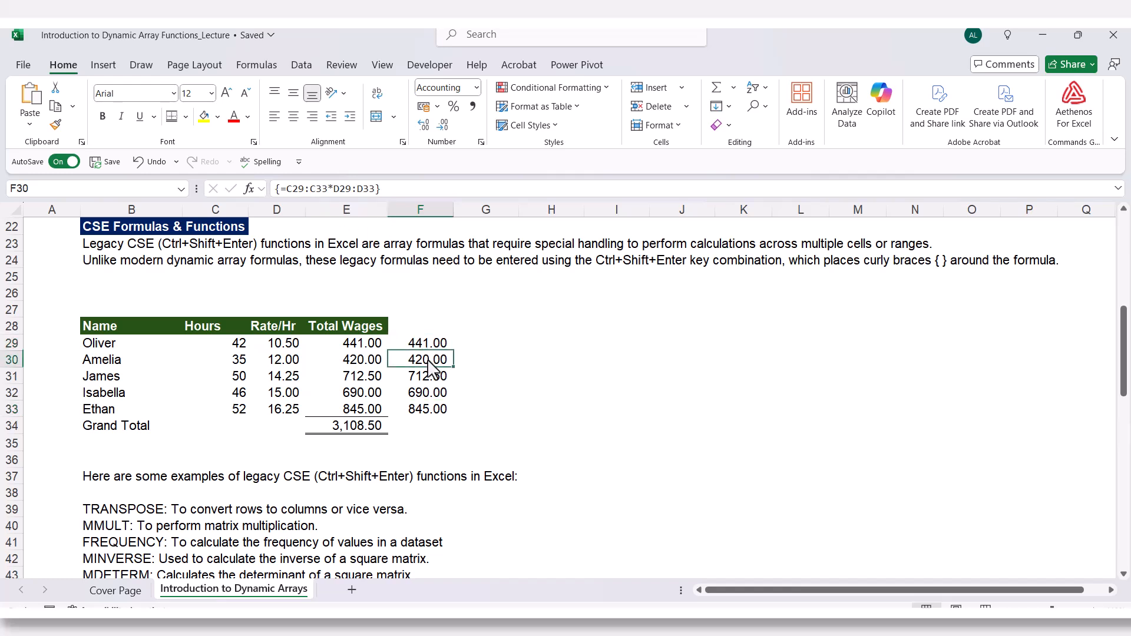
pyautogui.click(426, 377)
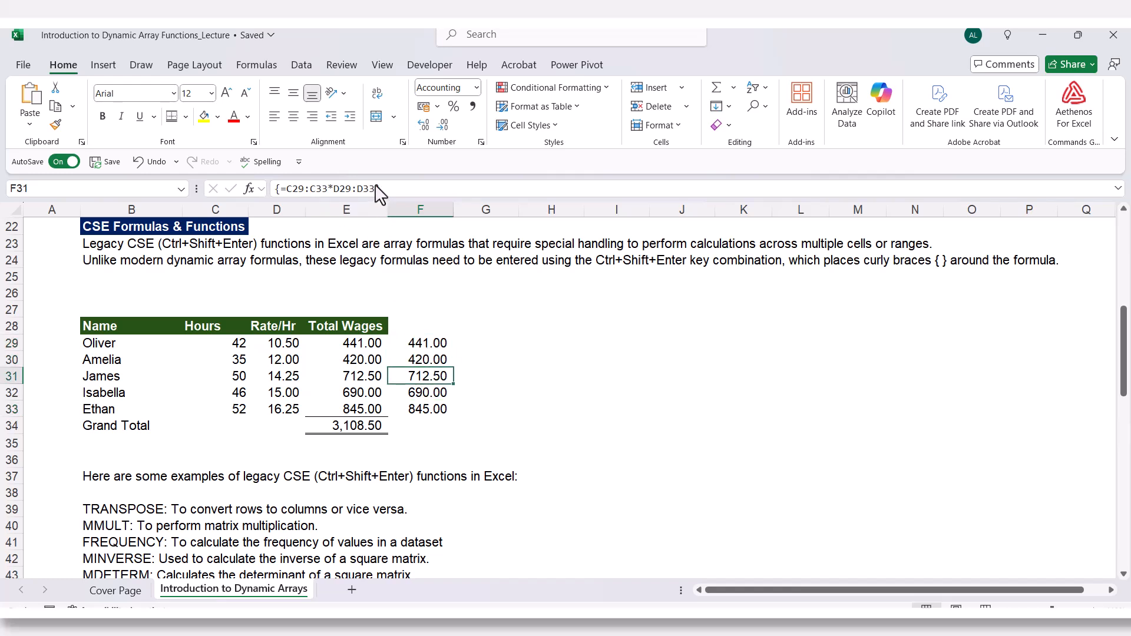
pyautogui.click(469, 361)
pyautogui.moveTo(431, 349); pyautogui.dragTo(437, 417)
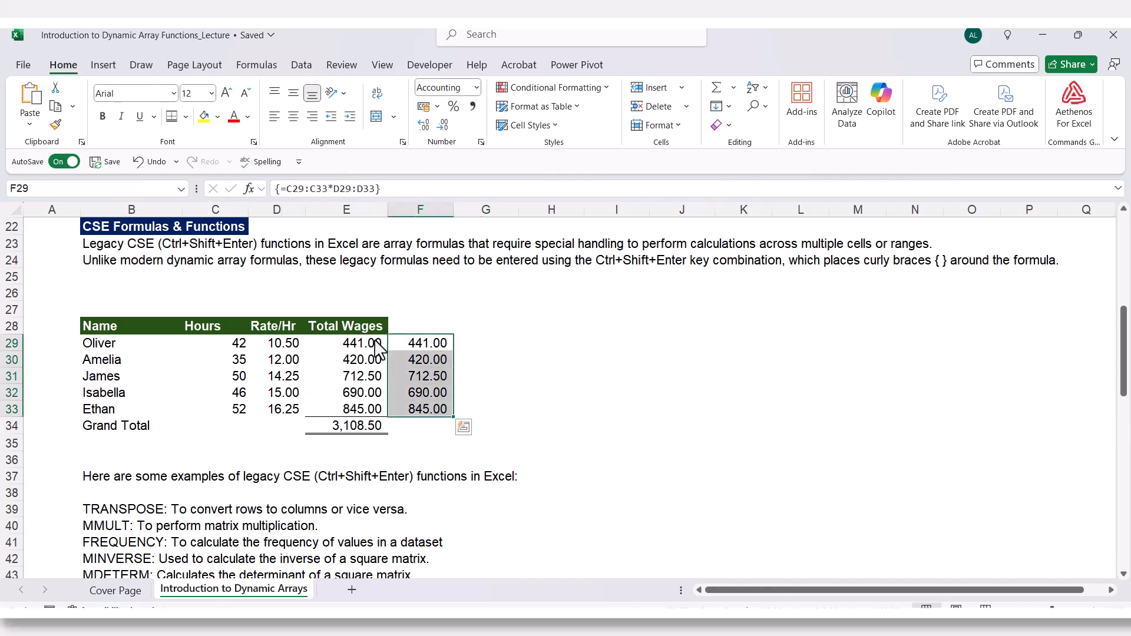
pyautogui.click(355, 349)
pyautogui.moveTo(431, 349); pyautogui.dragTo(425, 402)
pyautogui.click(350, 348)
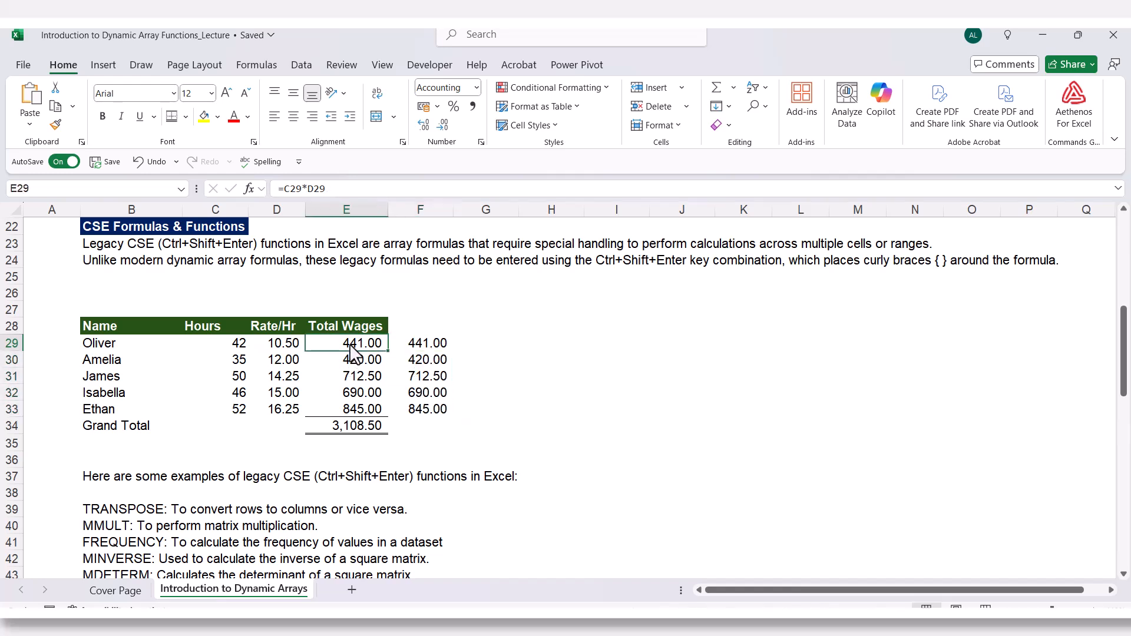
# Review the regular formulas again in Oliver's Total Wages cell E29 and the Grand Total cell E34.
pyautogui.doubleClick(352, 343)
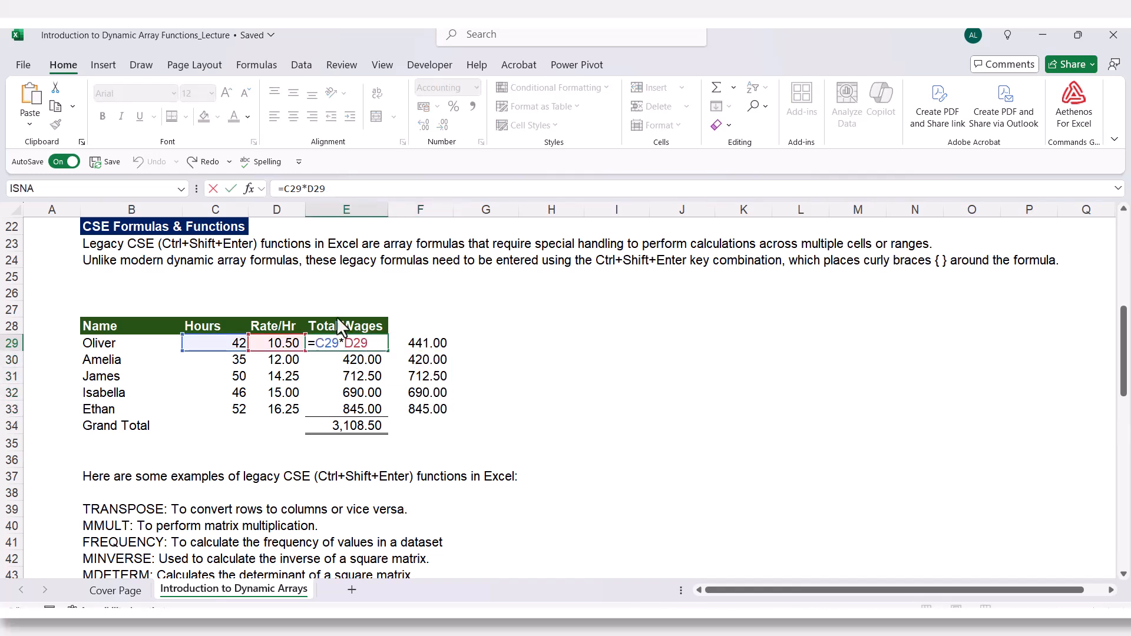
pyautogui.hotkey('ctrl', 'Return')
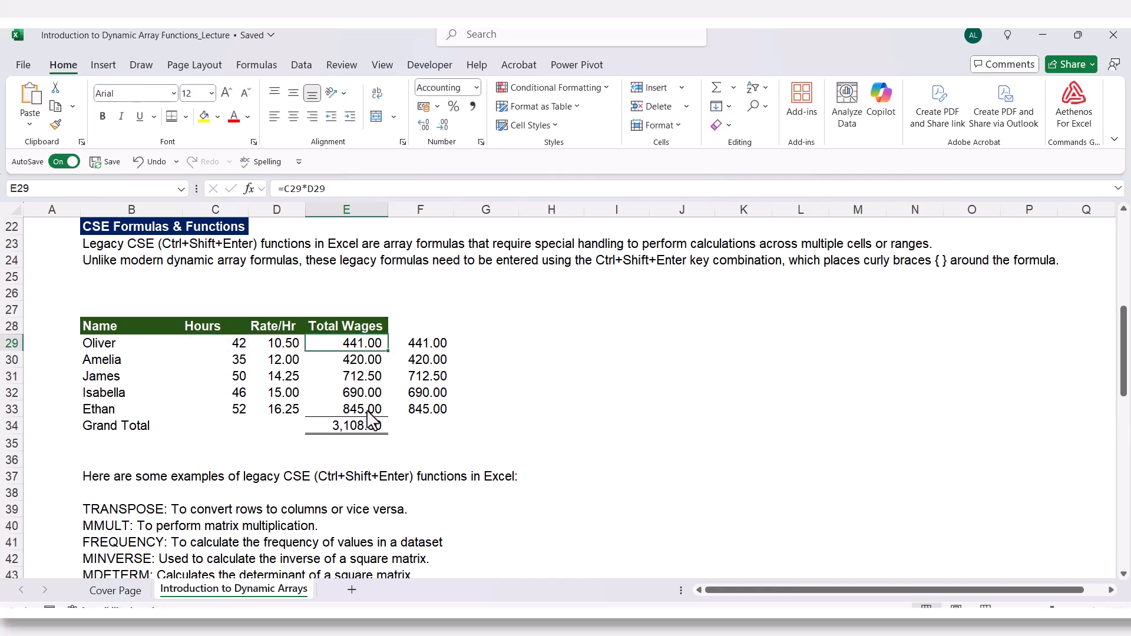
pyautogui.doubleClick(348, 425)
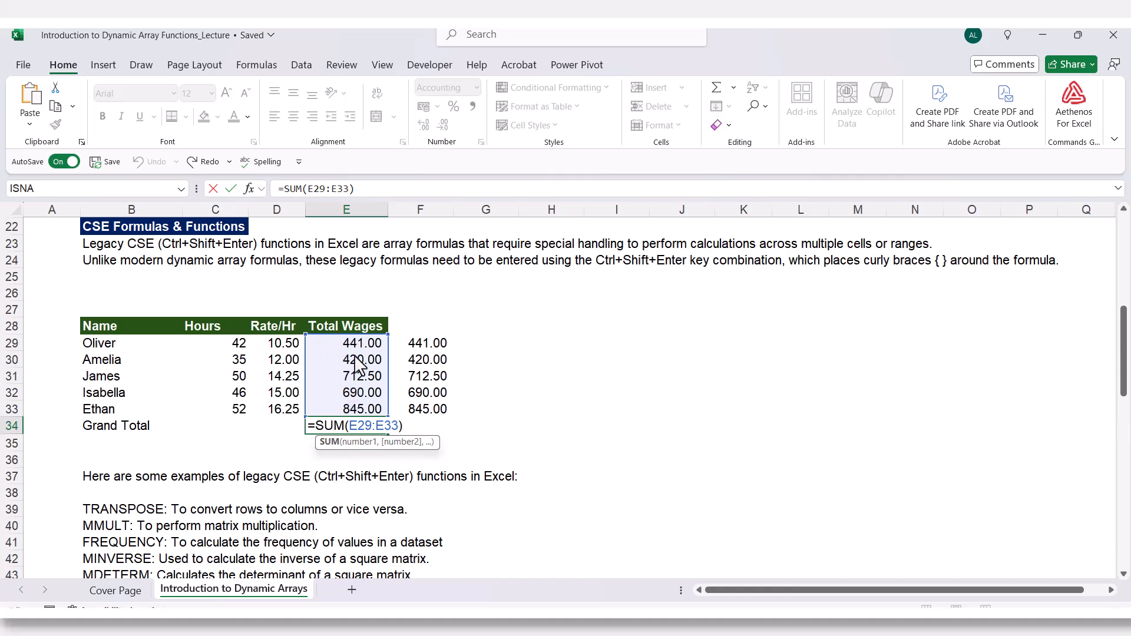
pyautogui.hotkey('ctrl', 'Return')
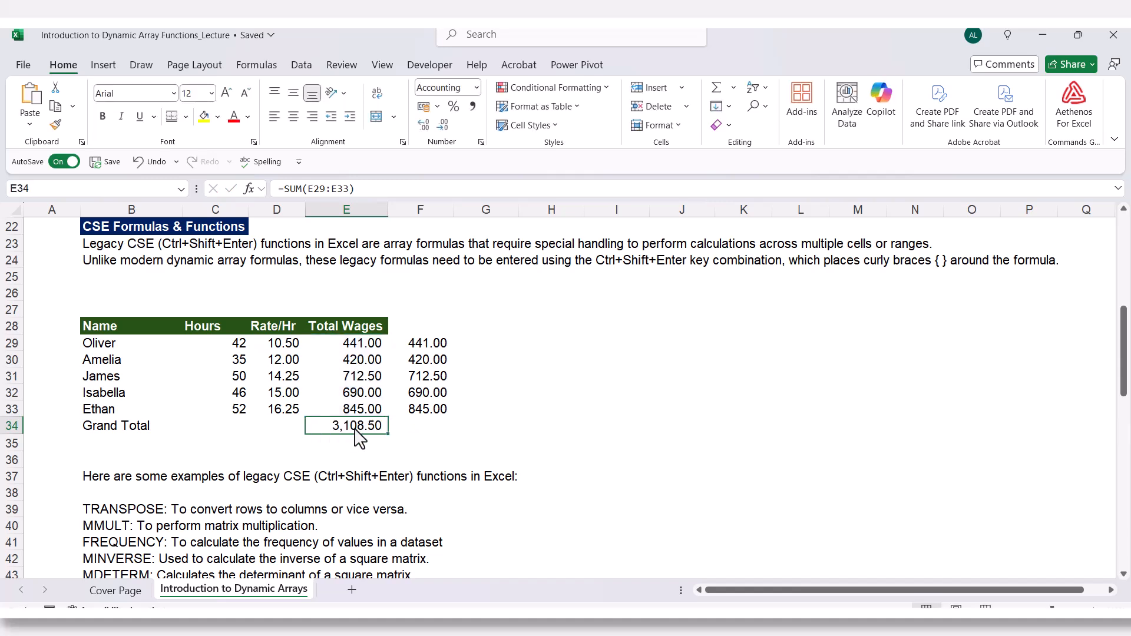
# Enter =SUM(C29:C33*D29:D33) in F34 as a legacy CSE array formula for the grand total.
pyautogui.click(435, 435)
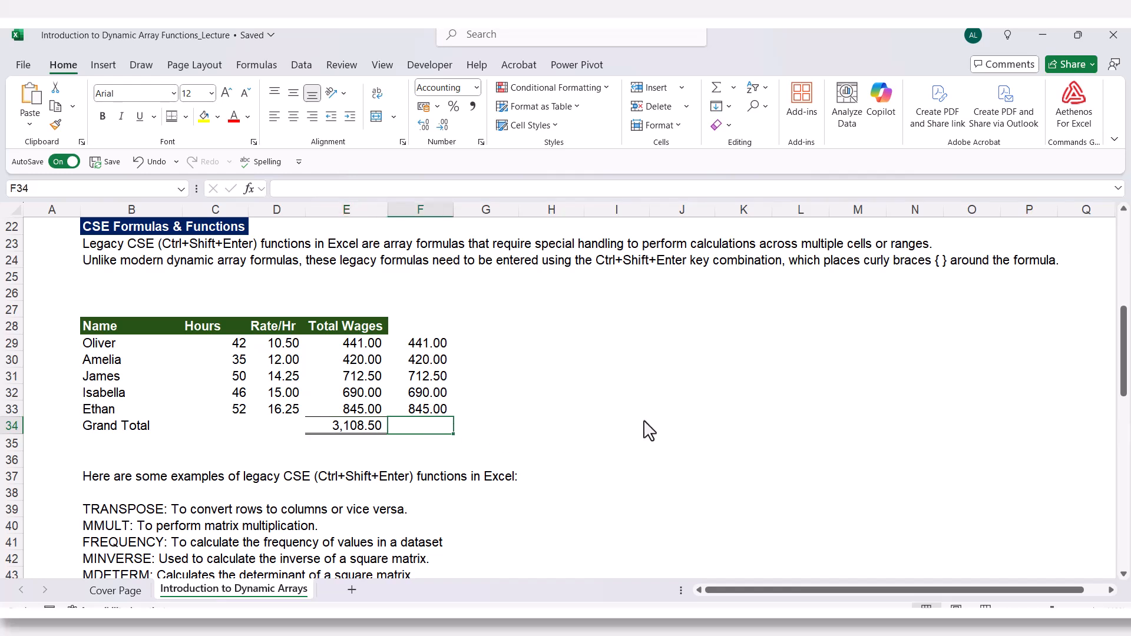
pyautogui.write('=')
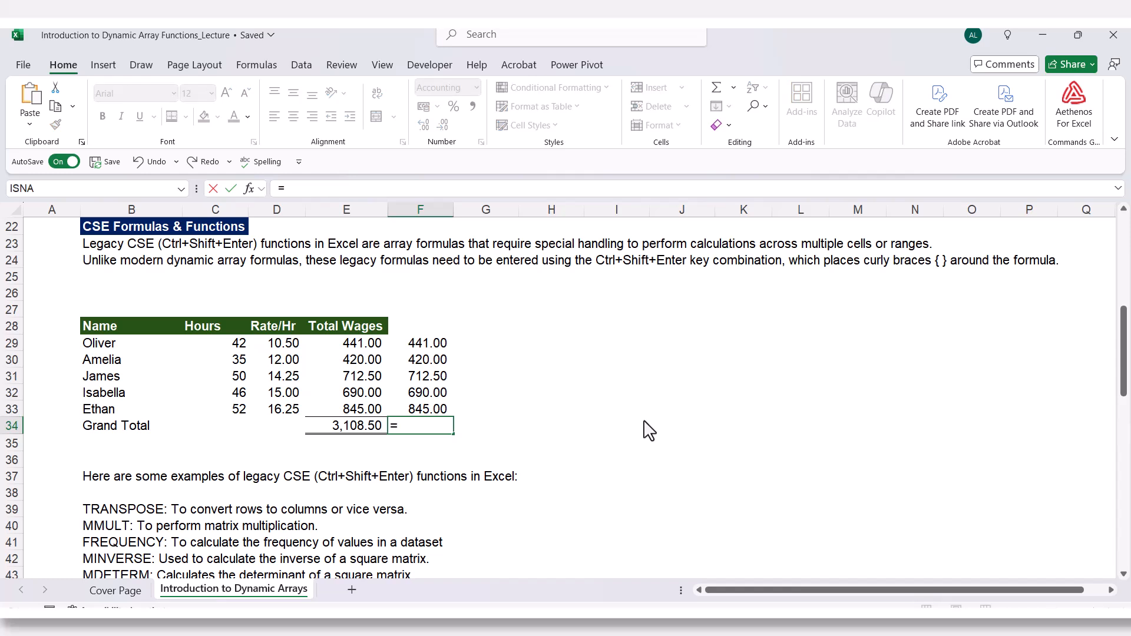
pyautogui.write('s')
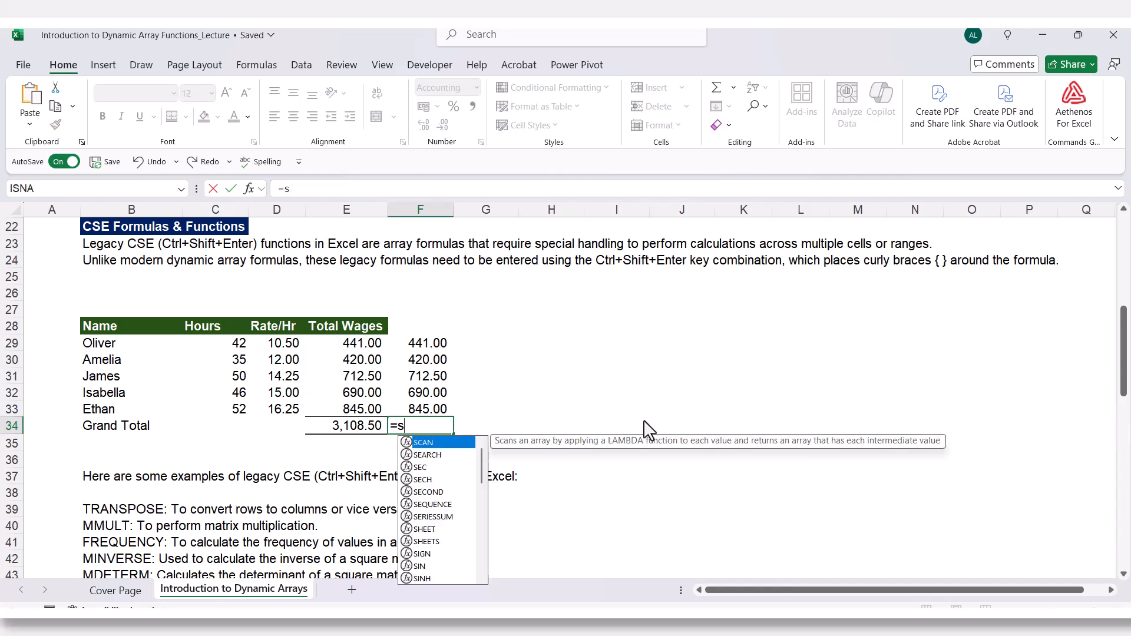
pyautogui.write('um')
pyautogui.press('Tab')
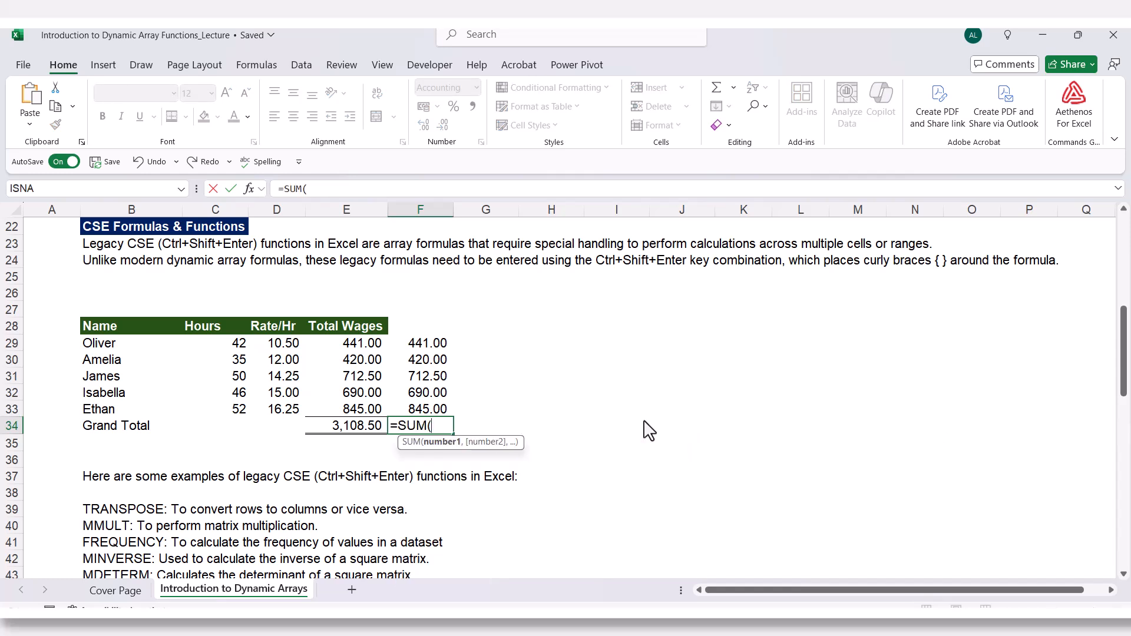
pyautogui.click(229, 349)
pyautogui.moveTo(232, 357); pyautogui.dragTo(224, 418)
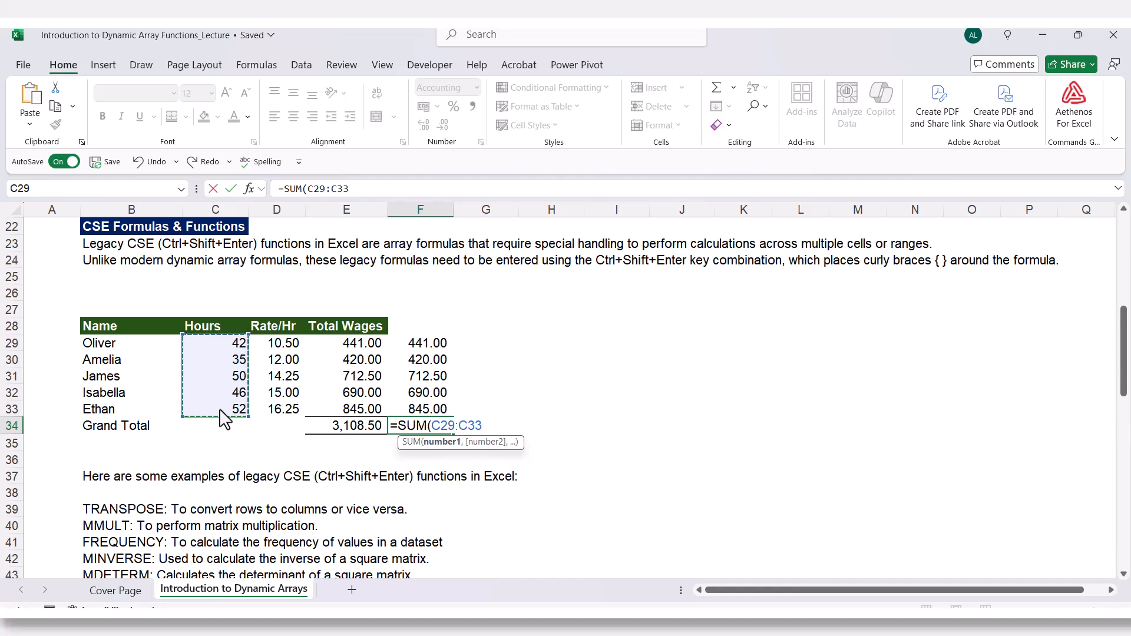
pyautogui.write('*')
pyautogui.moveTo(281, 349); pyautogui.dragTo(280, 417)
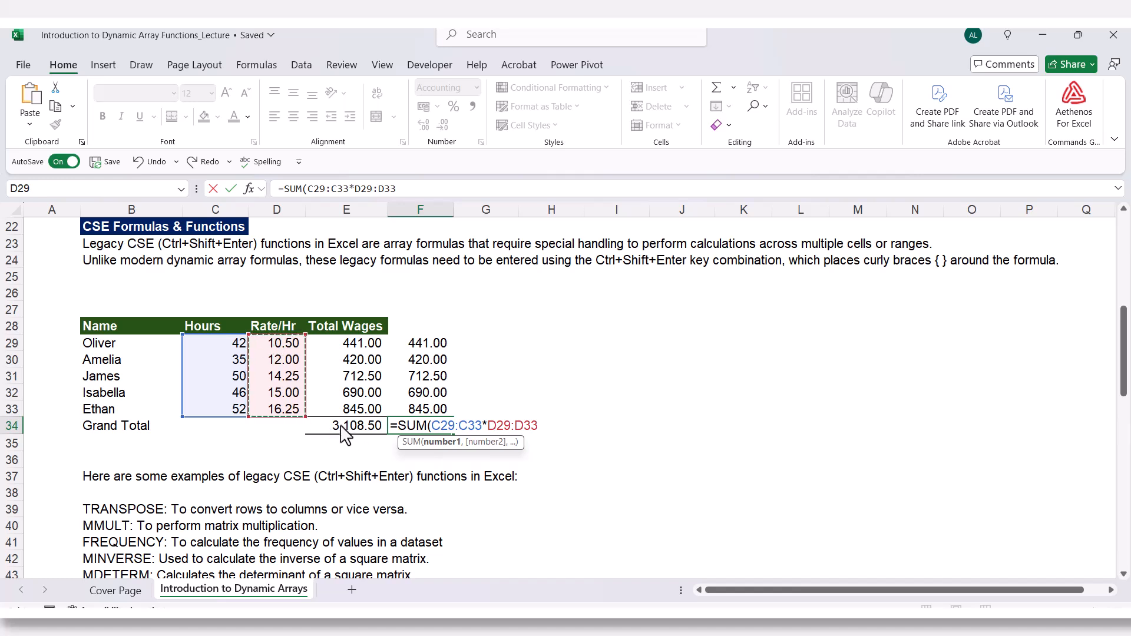
pyautogui.write(')')
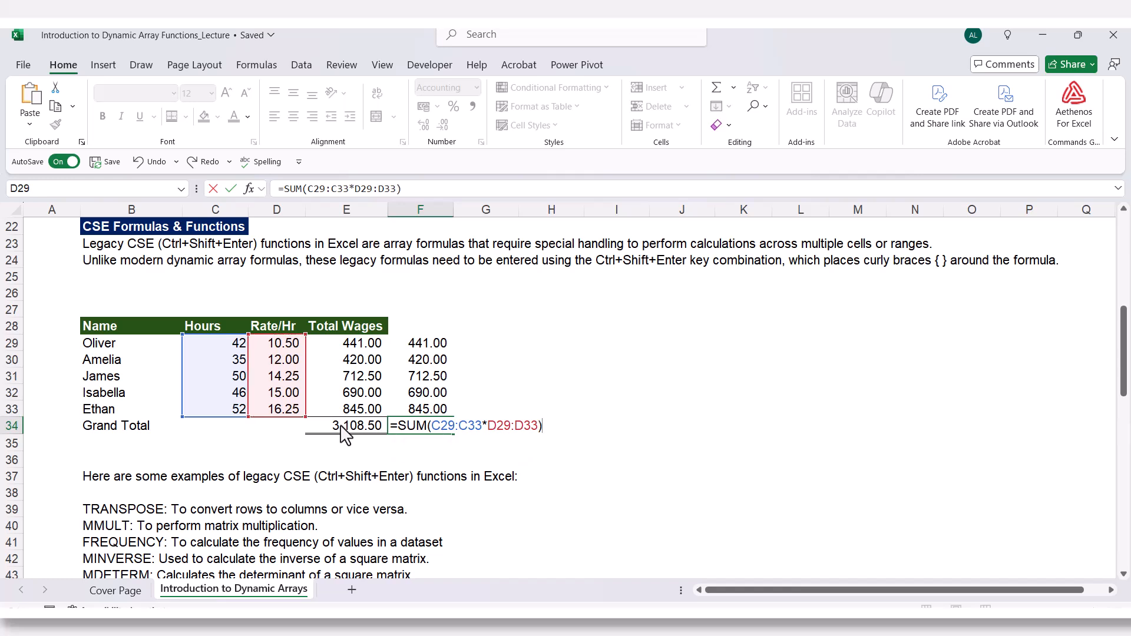
pyautogui.hotkey('ctrl', 'shift', 'Return')
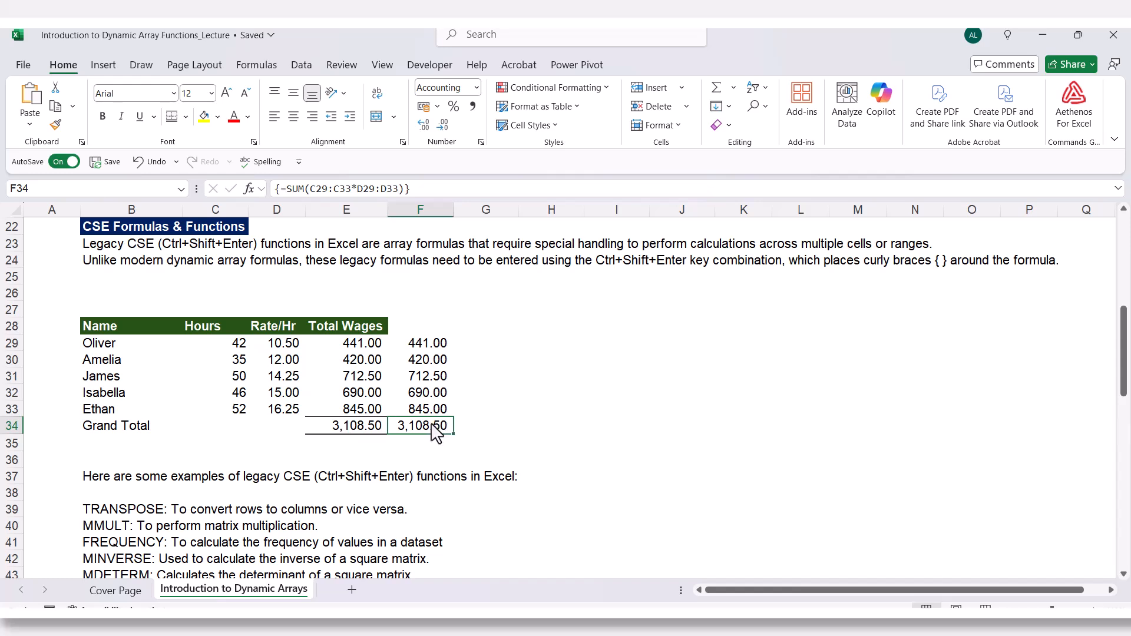
# Compare the Grand Total formulas in E34 and F34 with the array formula in F29:F33.
pyautogui.click(341, 433)
pyautogui.click(418, 433)
pyautogui.moveTo(429, 346); pyautogui.dragTo(426, 405)
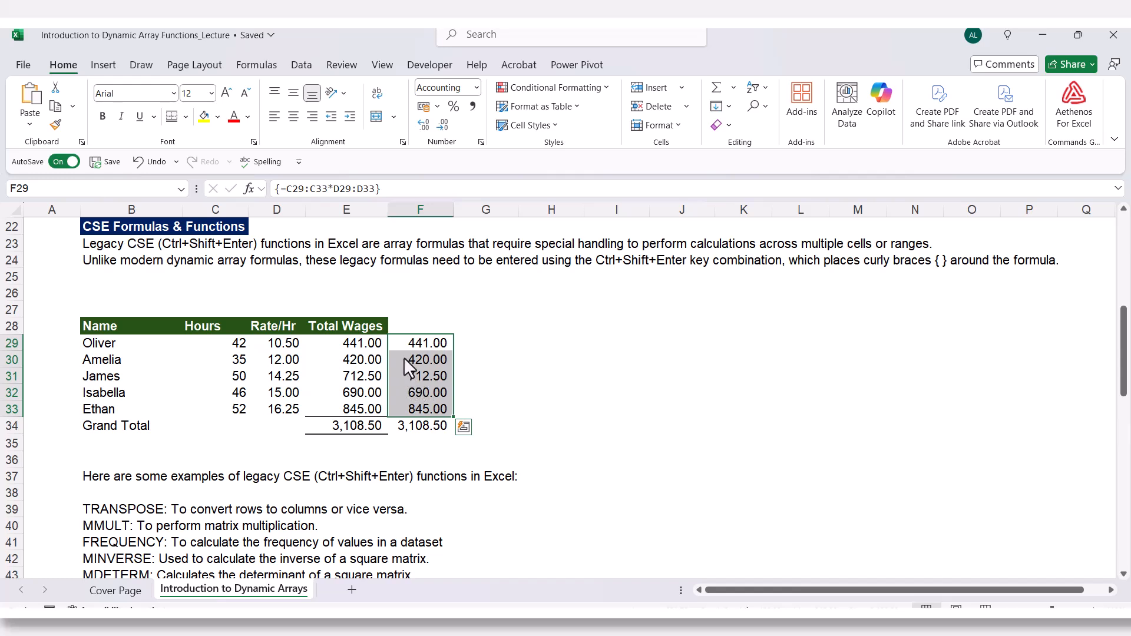
pyautogui.click(416, 427)
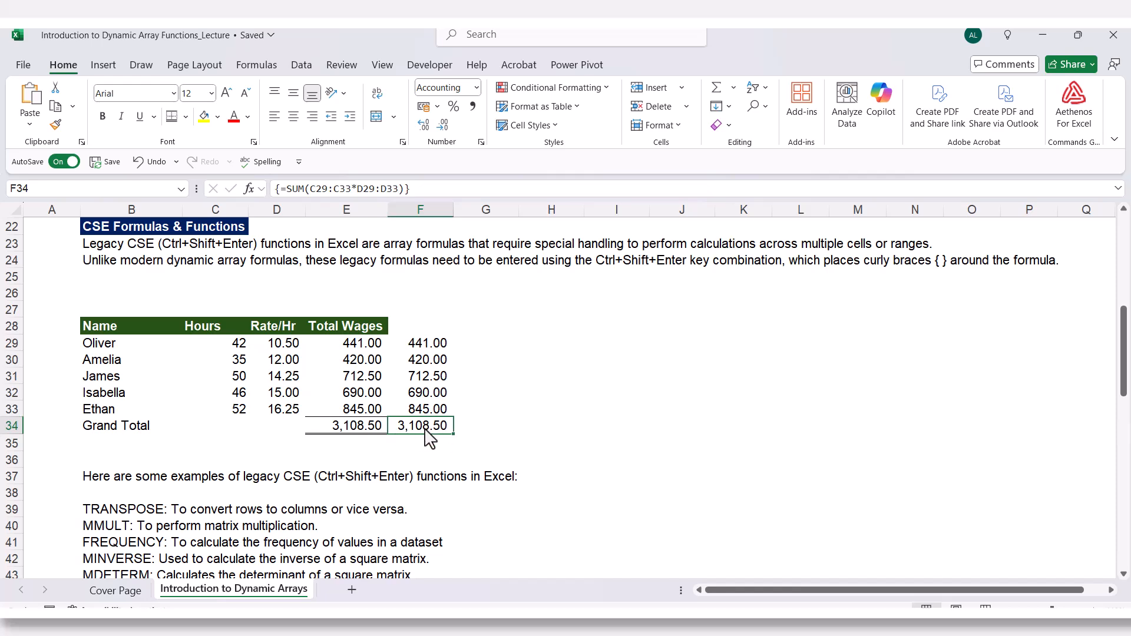
# Scroll down to the TRANSPOSE Function section and examine the values 10 to 50 in B51:B55.
pyautogui.click(505, 408)
pyautogui.scroll(-3, 582, 443)
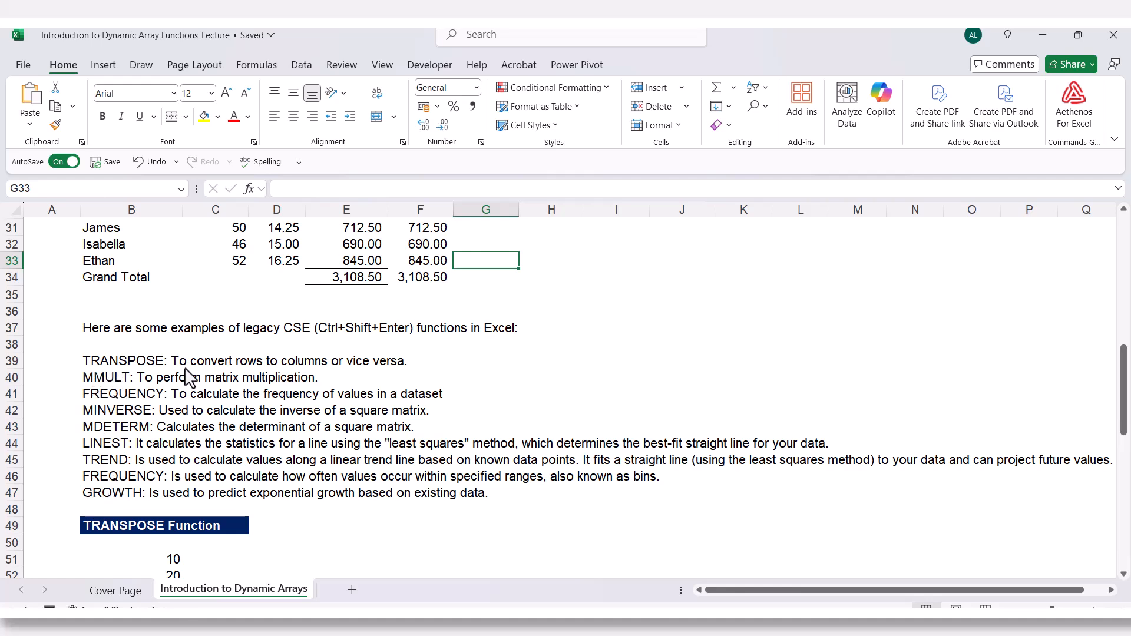
pyautogui.scroll(-3, 223, 435)
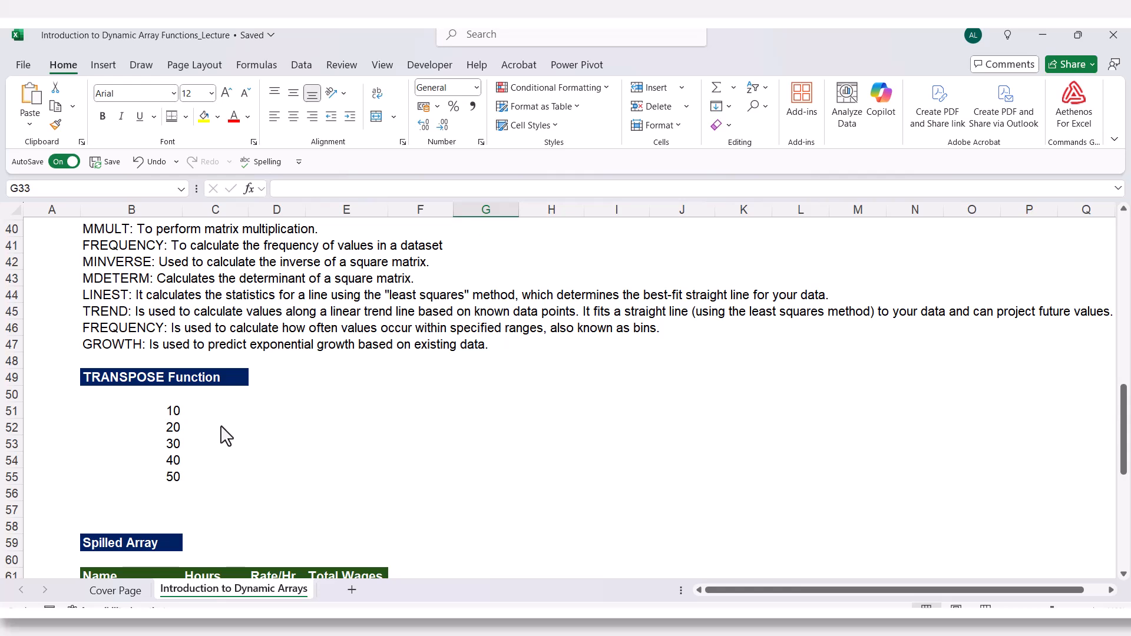
pyautogui.click(172, 415)
pyautogui.moveTo(172, 416); pyautogui.dragTo(169, 480)
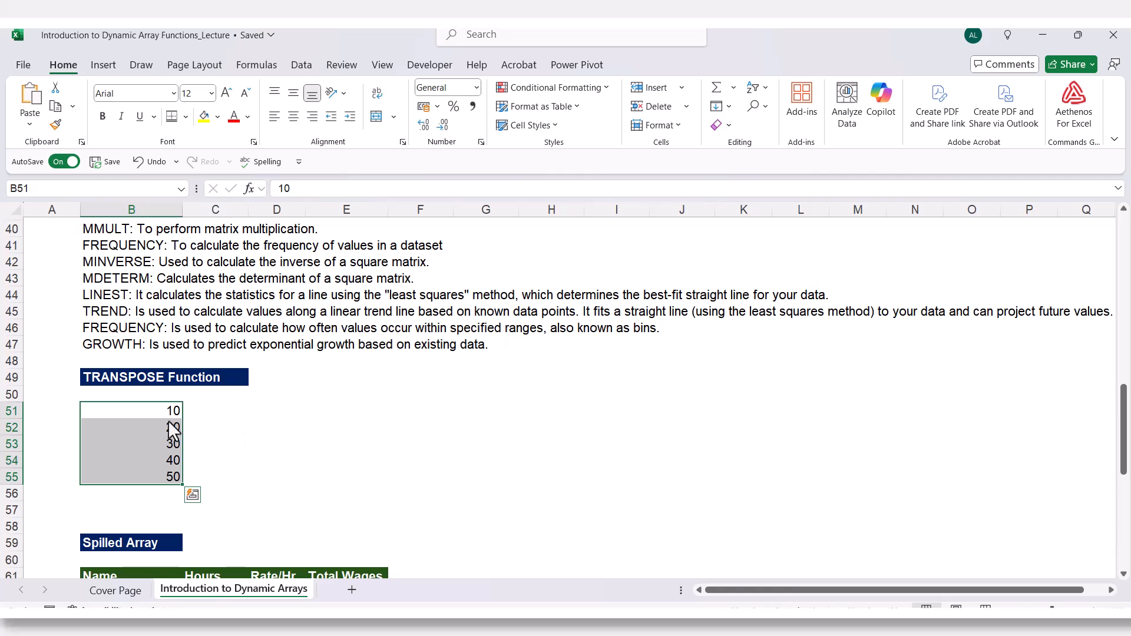
pyautogui.moveTo(172, 413); pyautogui.dragTo(170, 412)
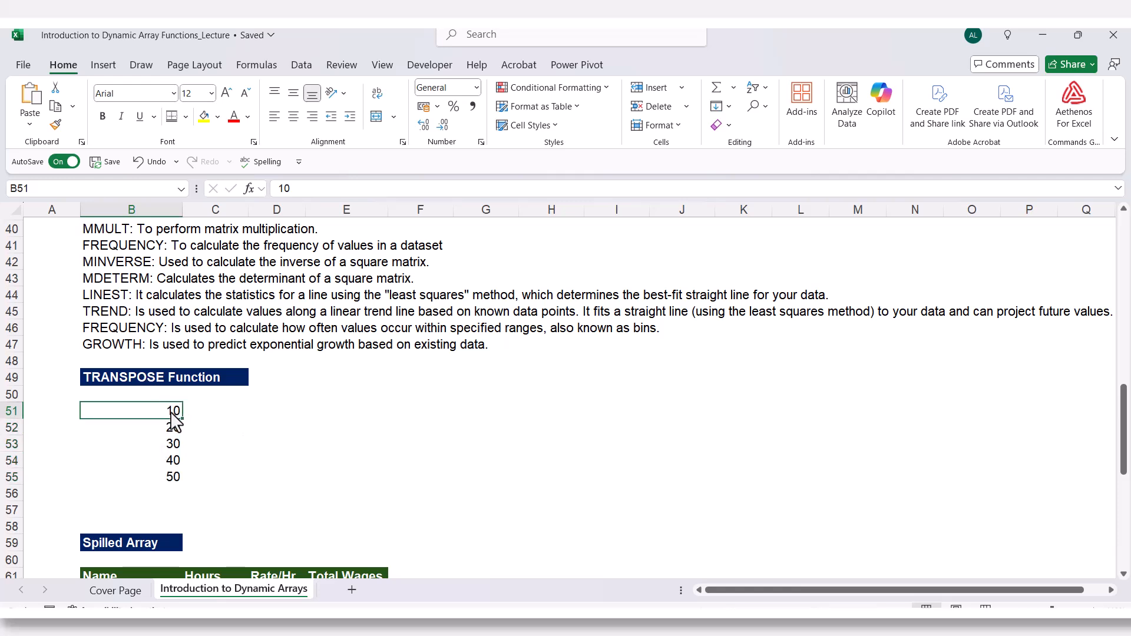
pyautogui.press('Down')
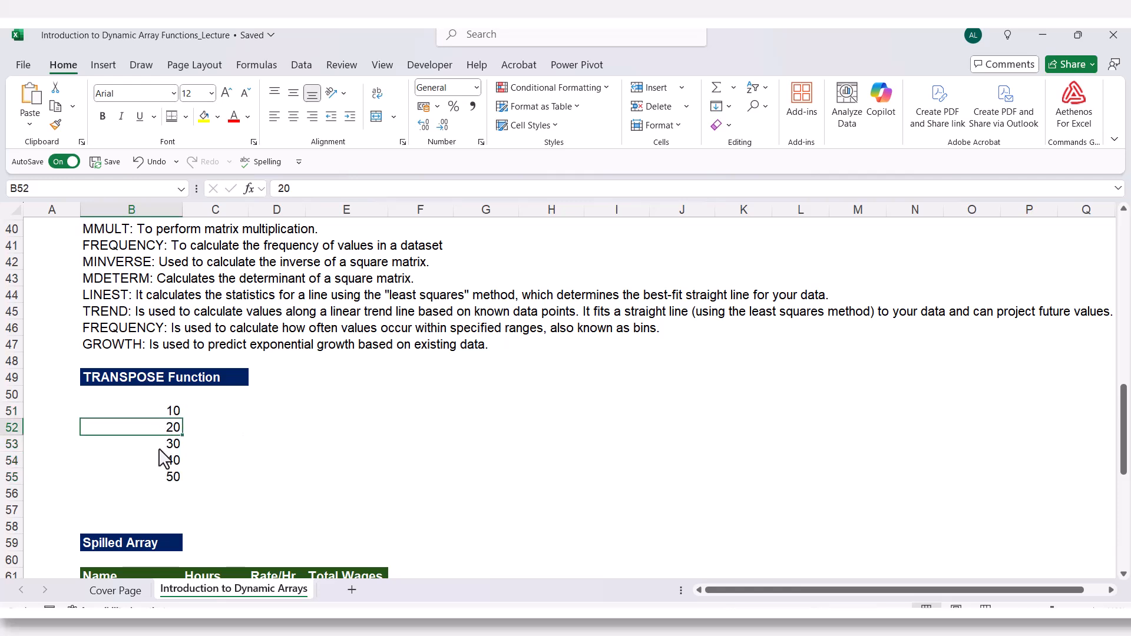
pyautogui.press('Down')
pyautogui.press('Up')
pyautogui.press('Up')
pyautogui.press('Down')
pyautogui.press('Down')
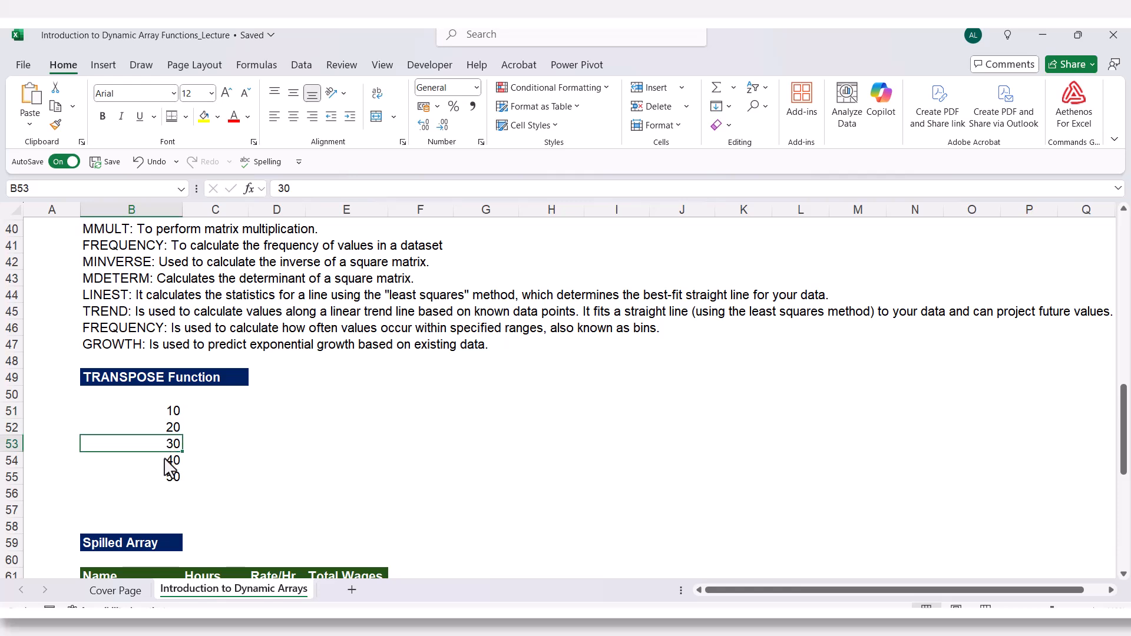
pyautogui.click(146, 481)
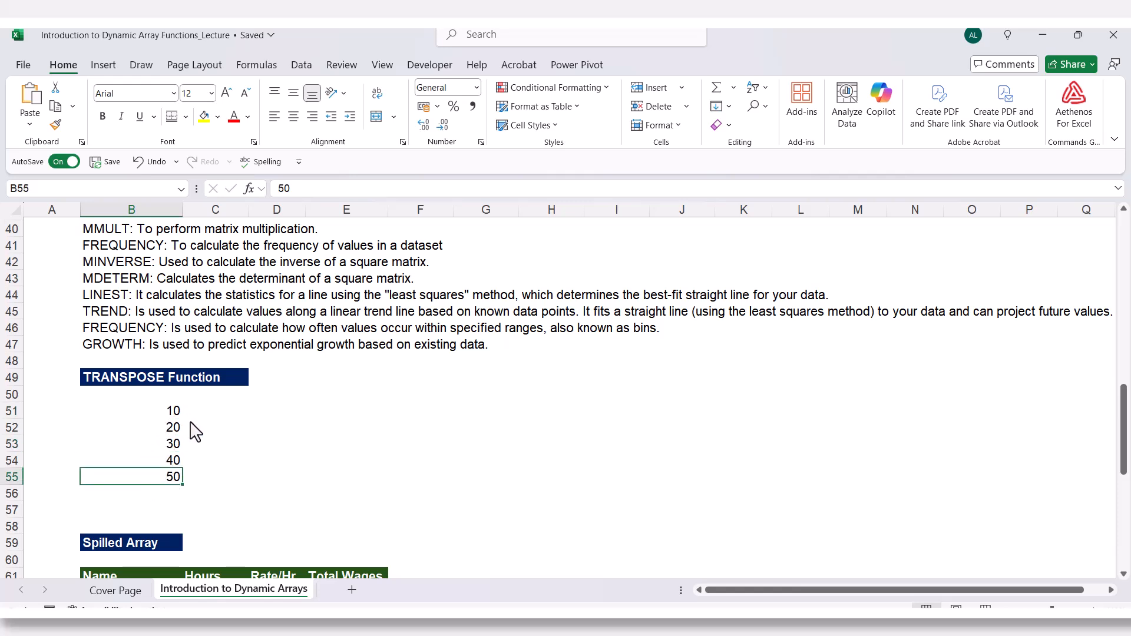
pyautogui.click(169, 413)
pyautogui.click(308, 411)
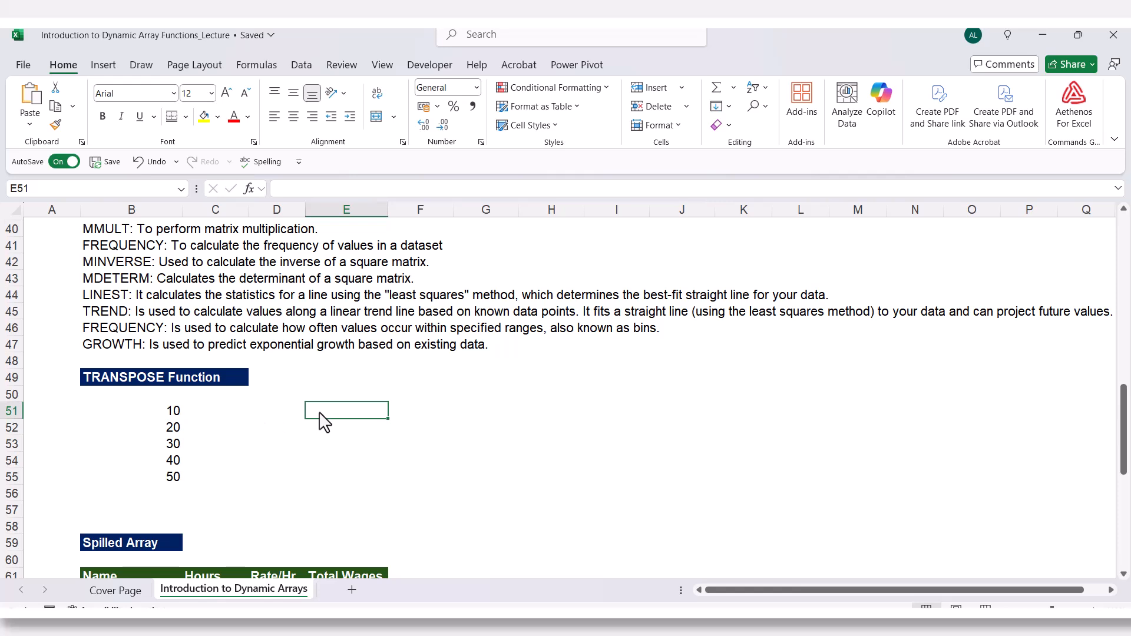
pyautogui.moveTo(169, 412); pyautogui.dragTo(171, 482)
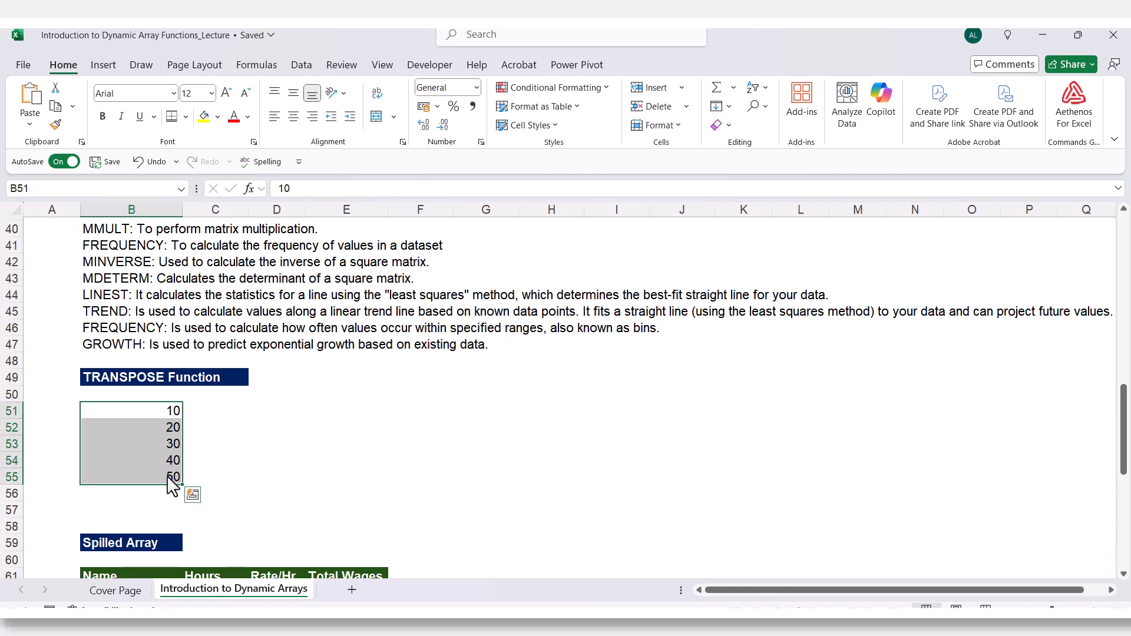
# Select E51:I51 and enter =TRANSPOSE(B51:B55) as a legacy CSE array formula.
pyautogui.click(292, 415)
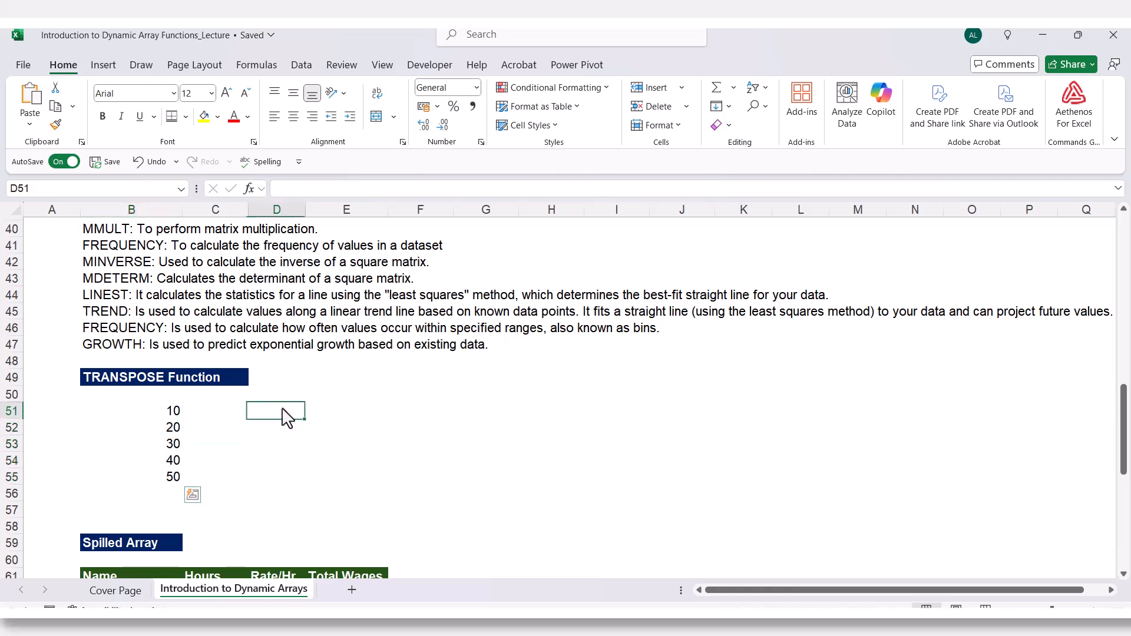
pyautogui.click(312, 414)
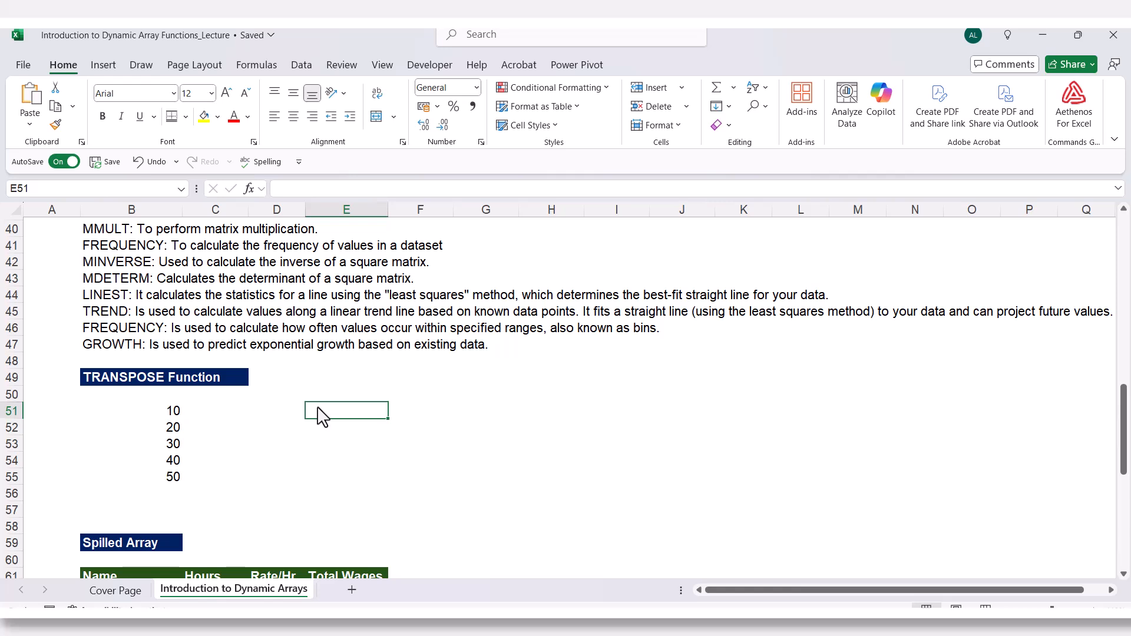
pyautogui.hotkey('shift', 'Right')
pyautogui.hotkey('shift', 'Right')
pyautogui.hotkey('shift', 'Right')
pyautogui.moveTo(358, 409); pyautogui.dragTo(606, 419)
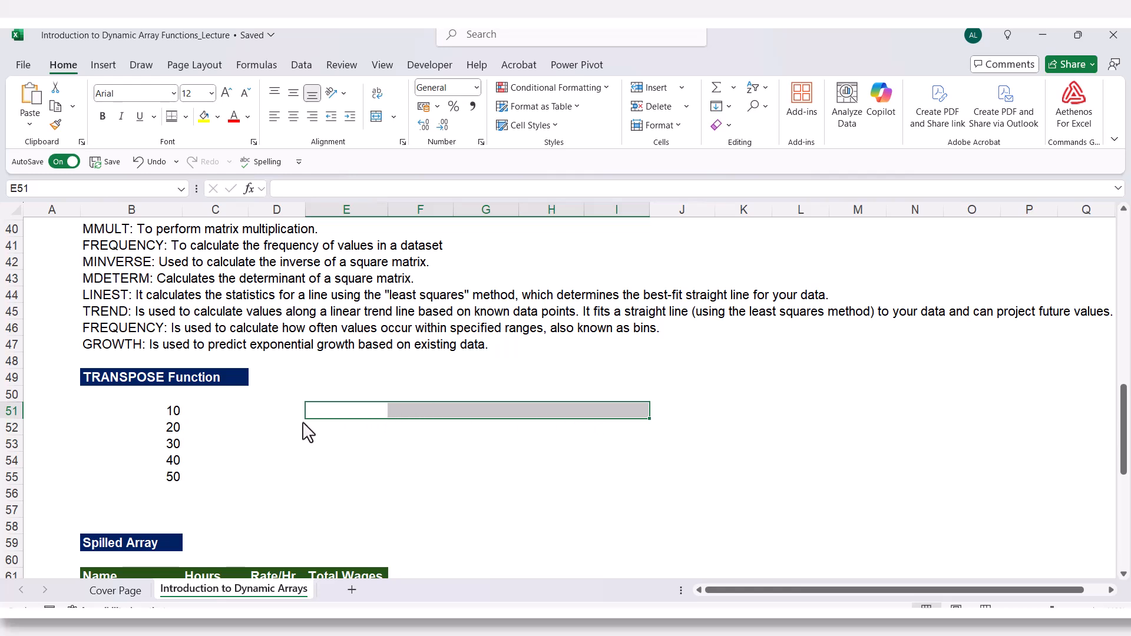
pyautogui.write('=tra')
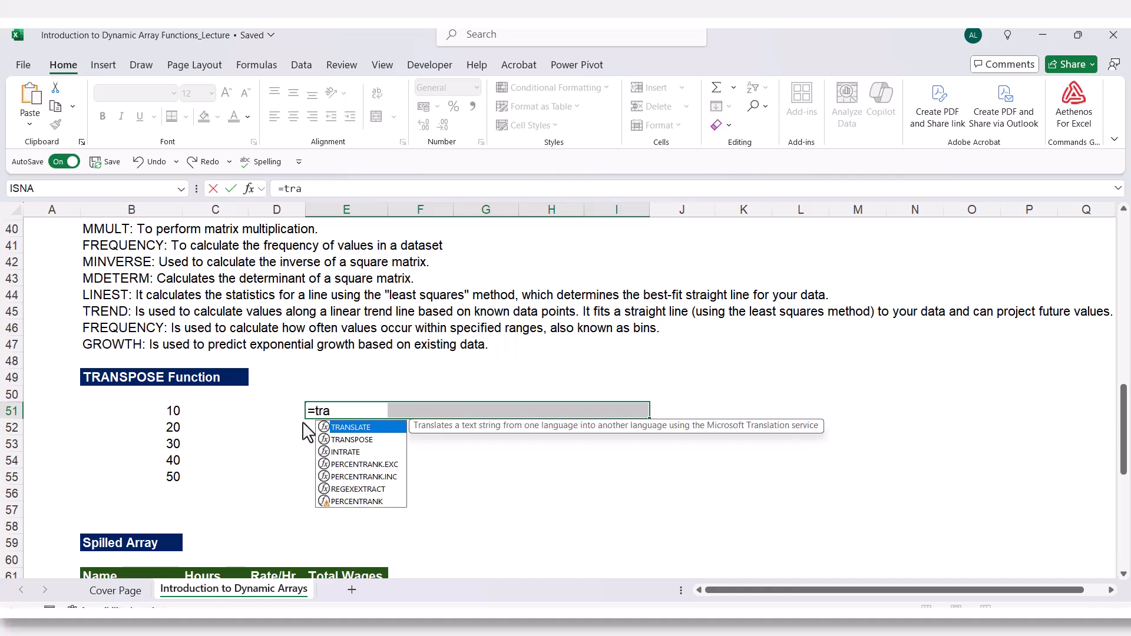
pyautogui.press('Down')
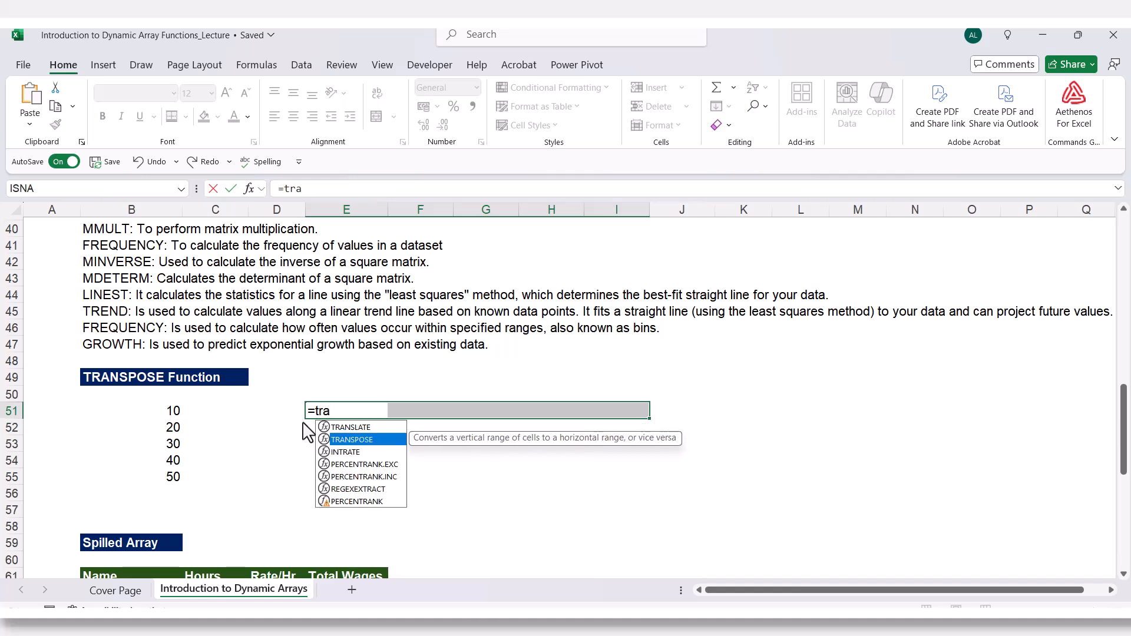
pyautogui.press('Tab')
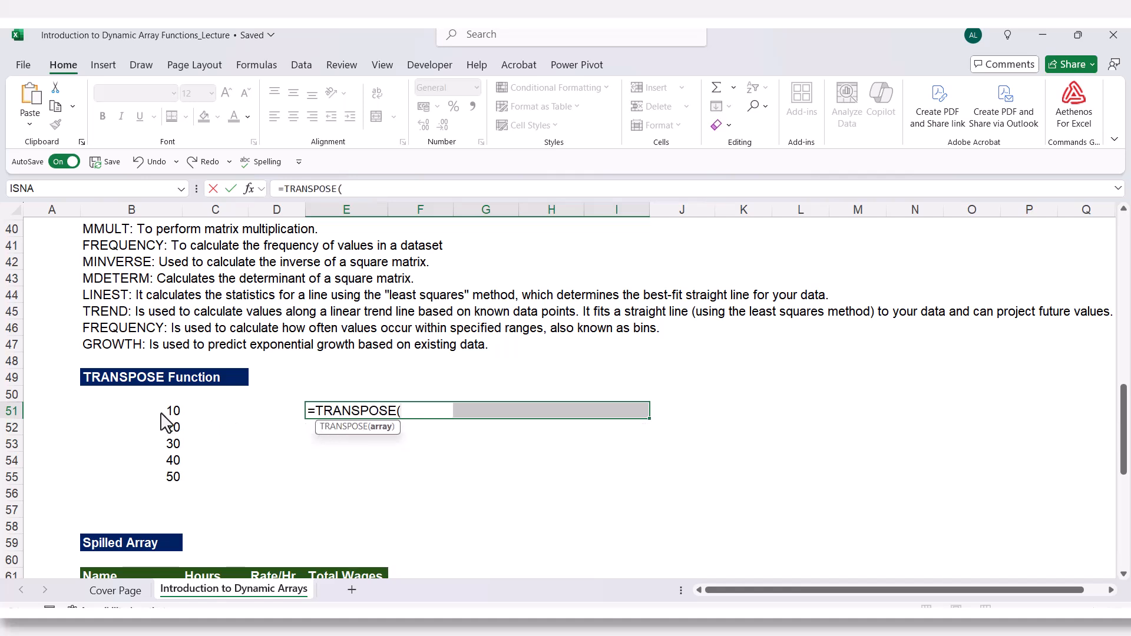
pyautogui.moveTo(169, 414); pyautogui.dragTo(166, 485)
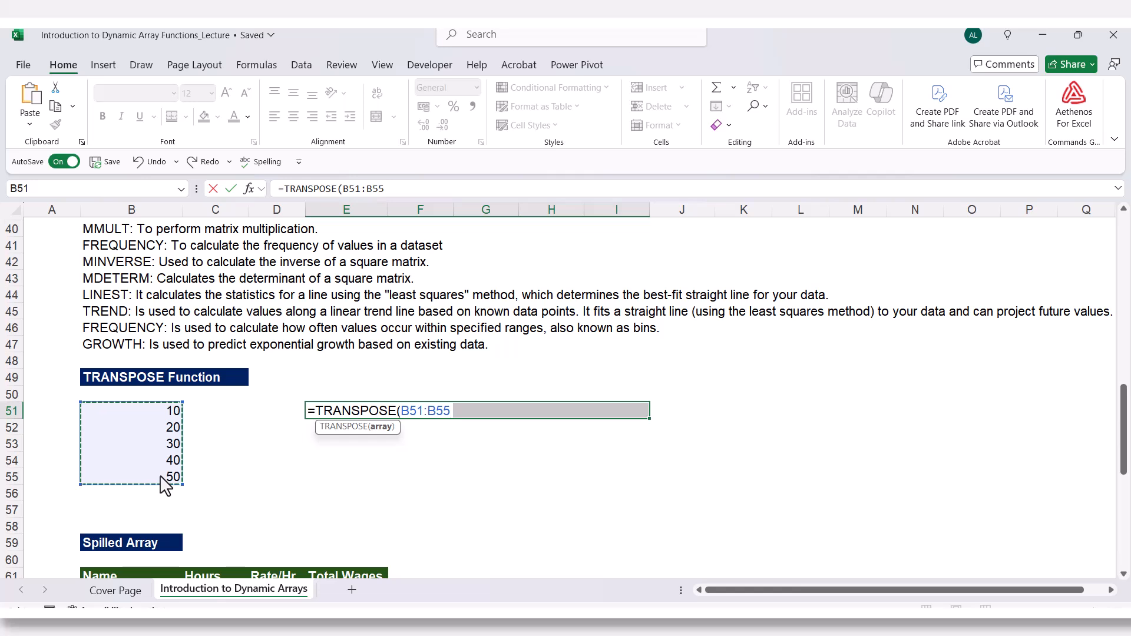
pyautogui.write(')')
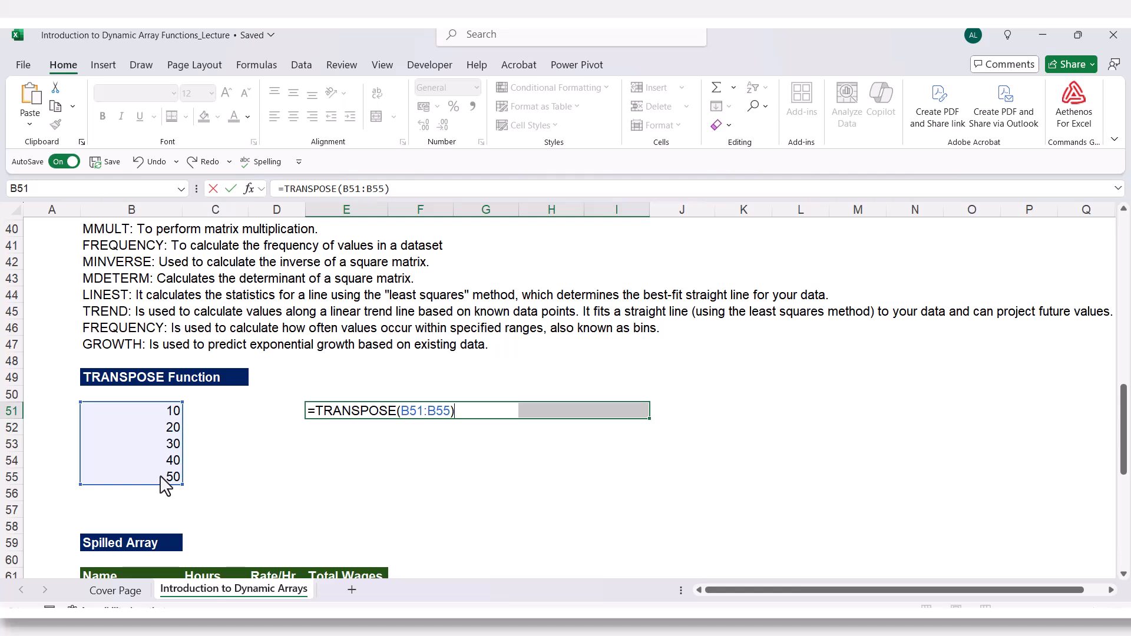
pyautogui.hotkey('ctrl', 'shift', 'Return')
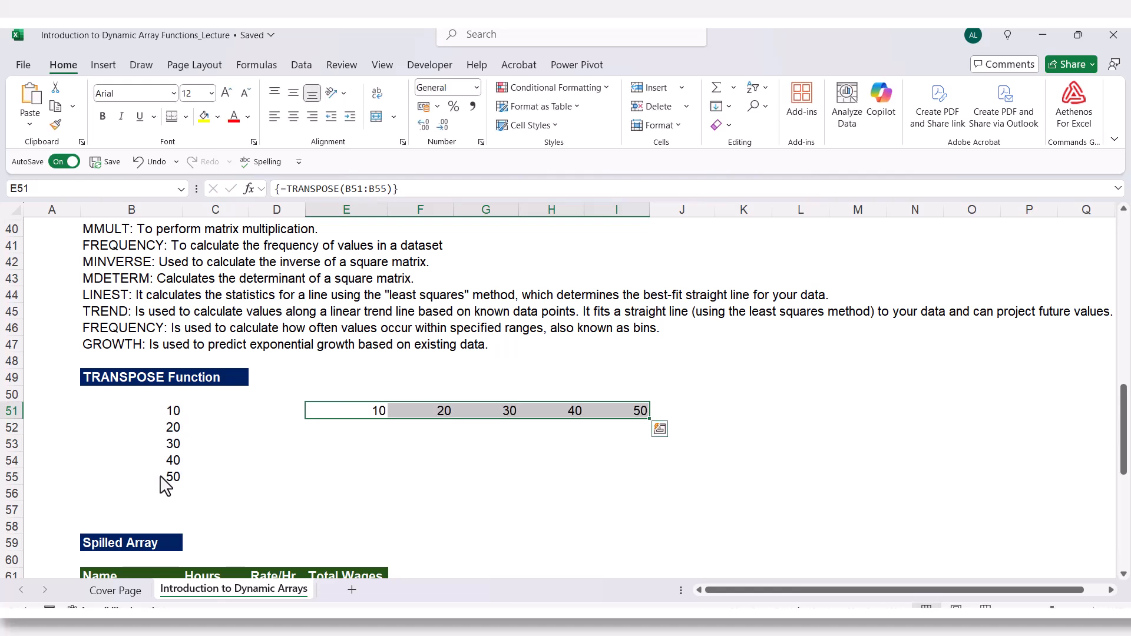
# Inspect the transposed array formula in several cells of E51:I51.
pyautogui.click(337, 420)
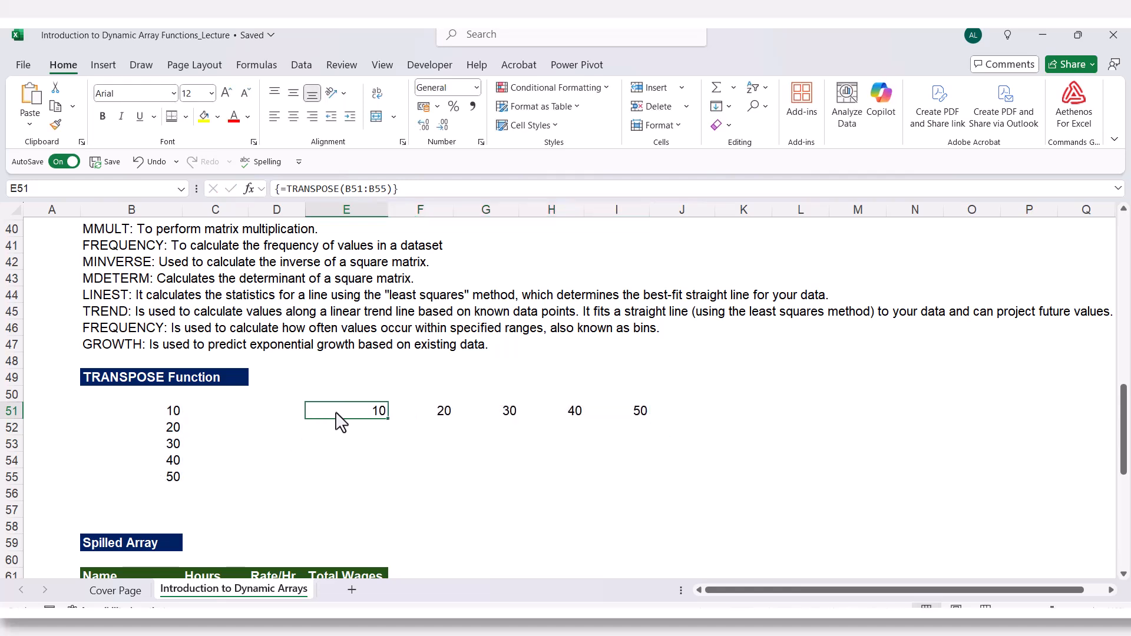
pyautogui.click(489, 420)
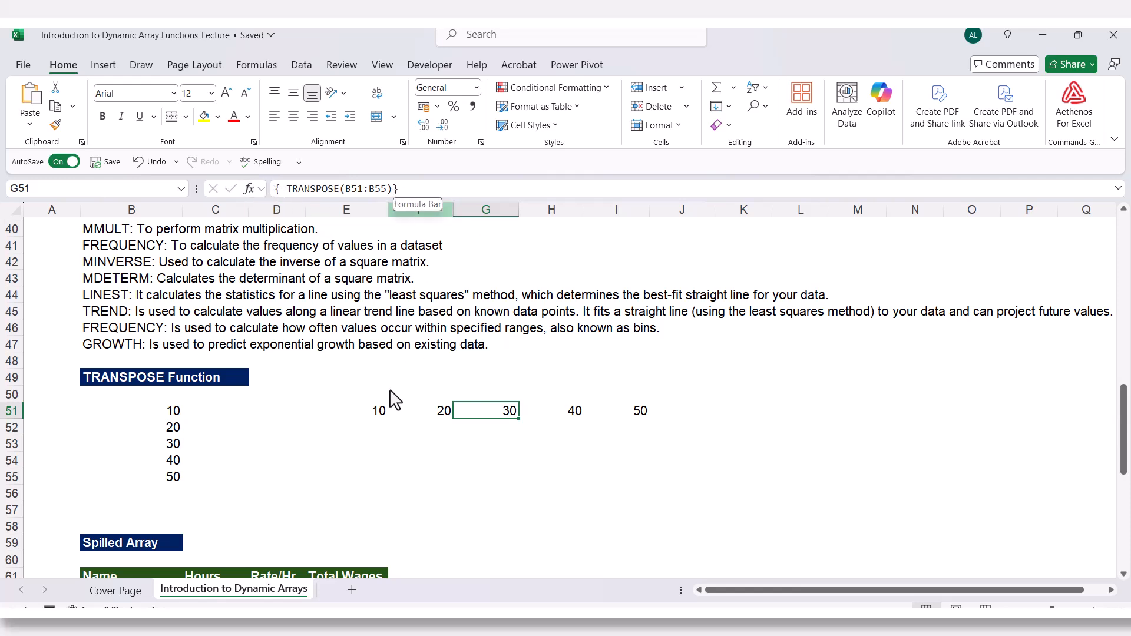
pyautogui.click(371, 415)
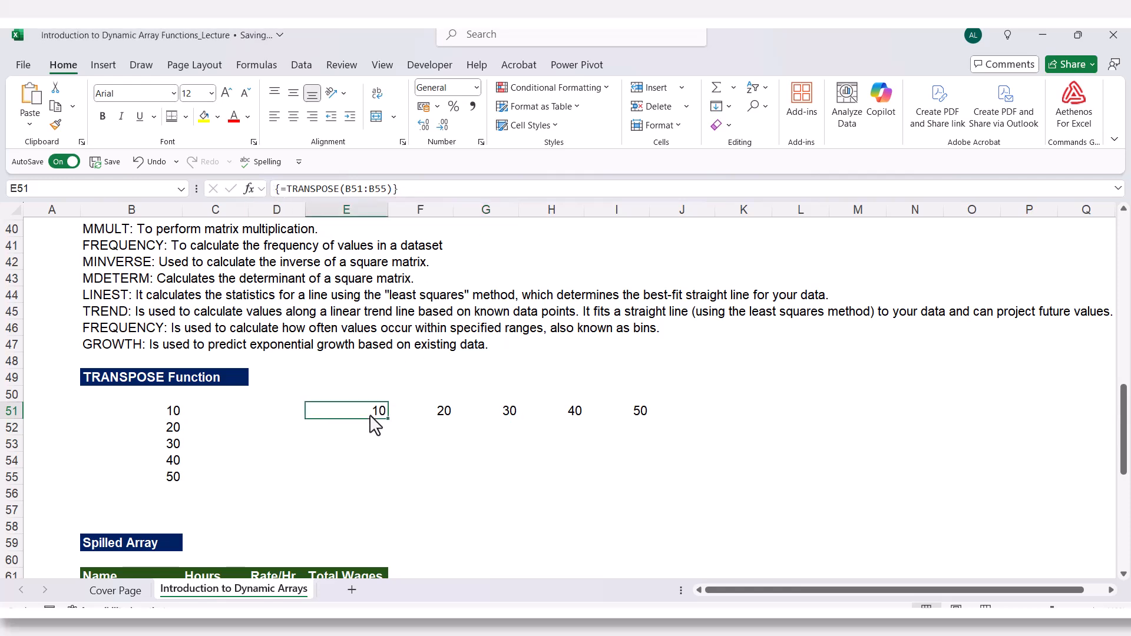
# Change the value in B53 to 35.
pyautogui.click(450, 420)
pyautogui.click(497, 419)
pyautogui.click(611, 419)
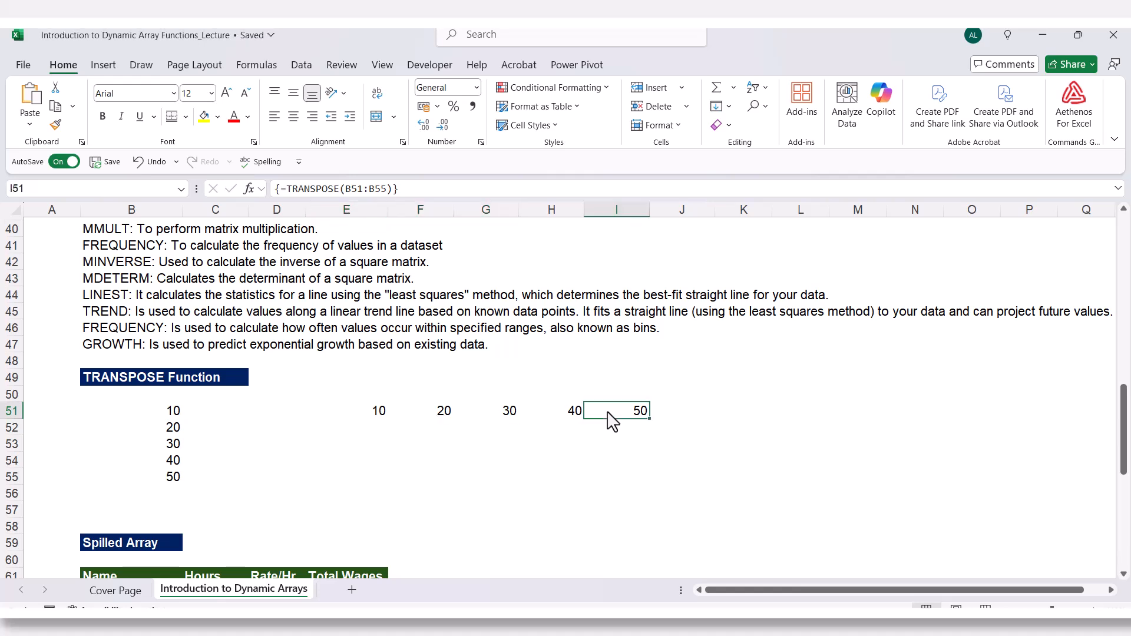
pyautogui.click(173, 447)
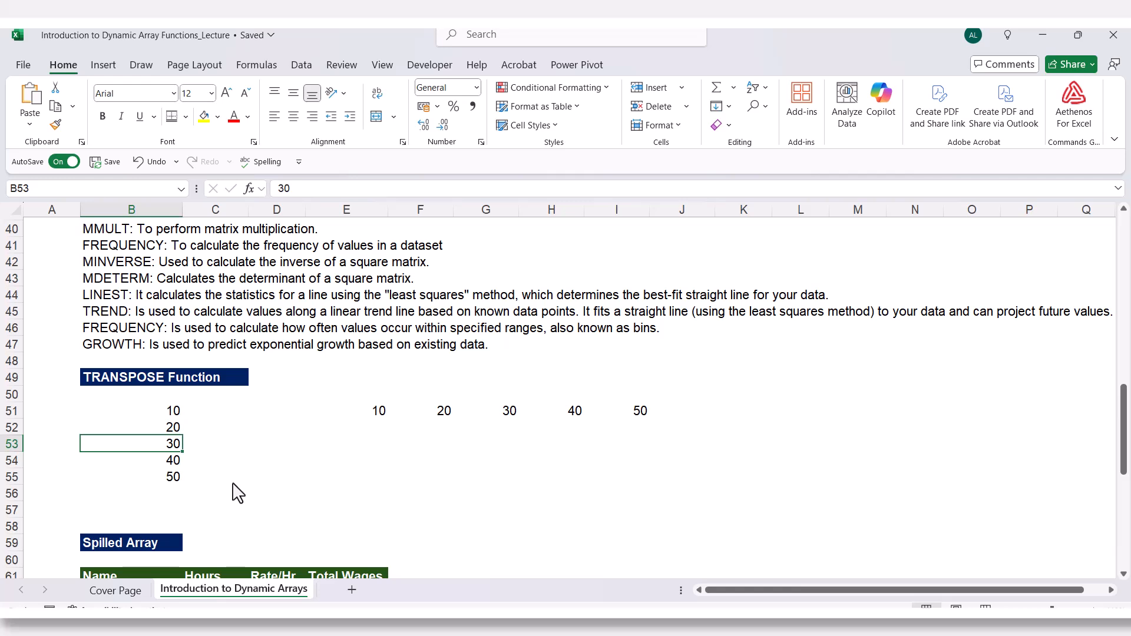
pyautogui.write('35')
pyautogui.press('Return')
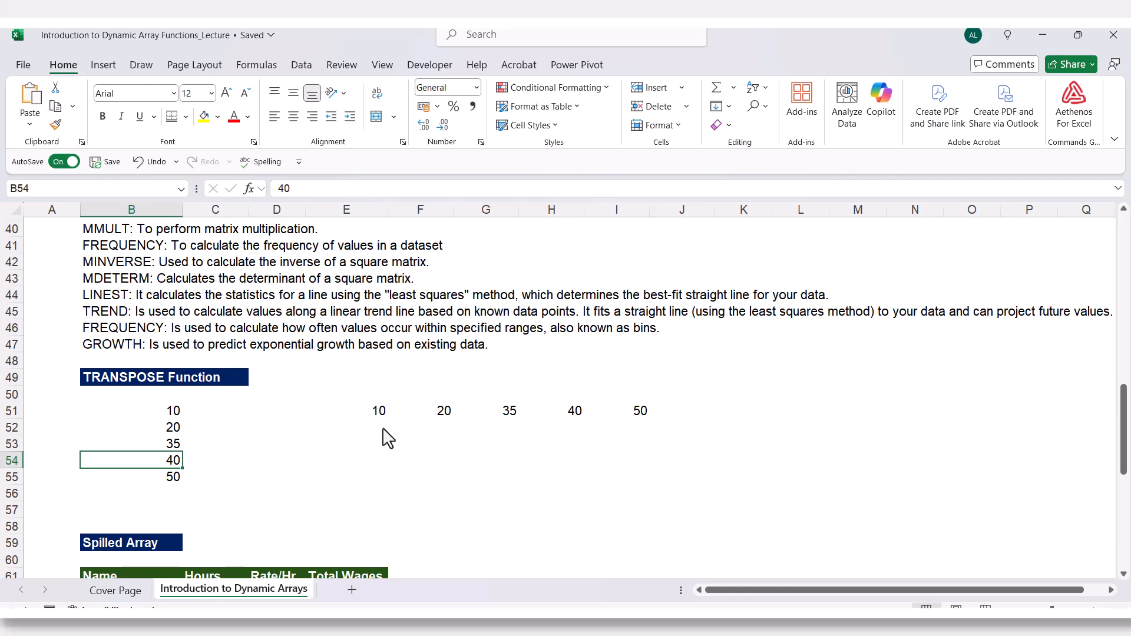
# Enter =TRANSPOSE(B51:B55) as a regular formula in E54 so it spills across the row.
pyautogui.click(384, 412)
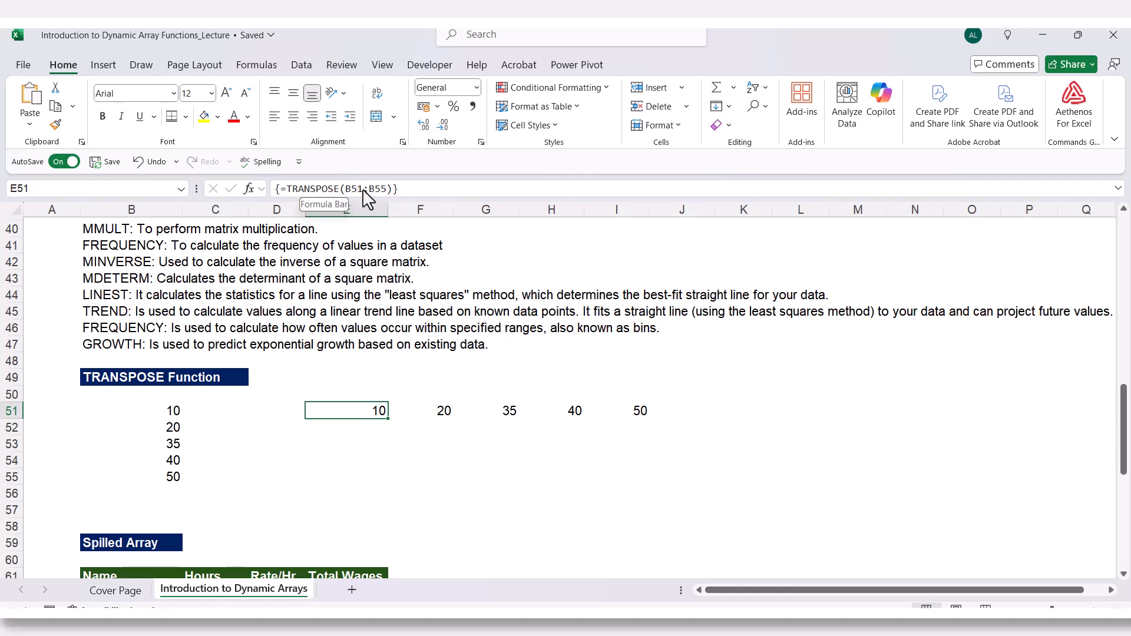
pyautogui.moveTo(366, 418); pyautogui.dragTo(610, 412)
pyautogui.click(337, 463)
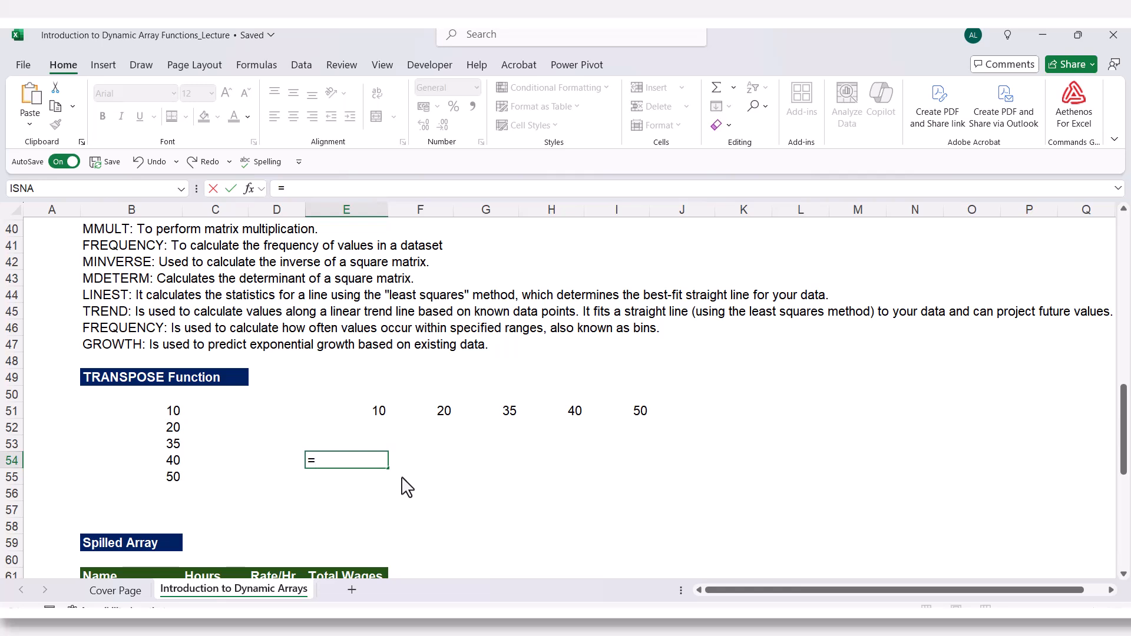
pyautogui.write('tra')
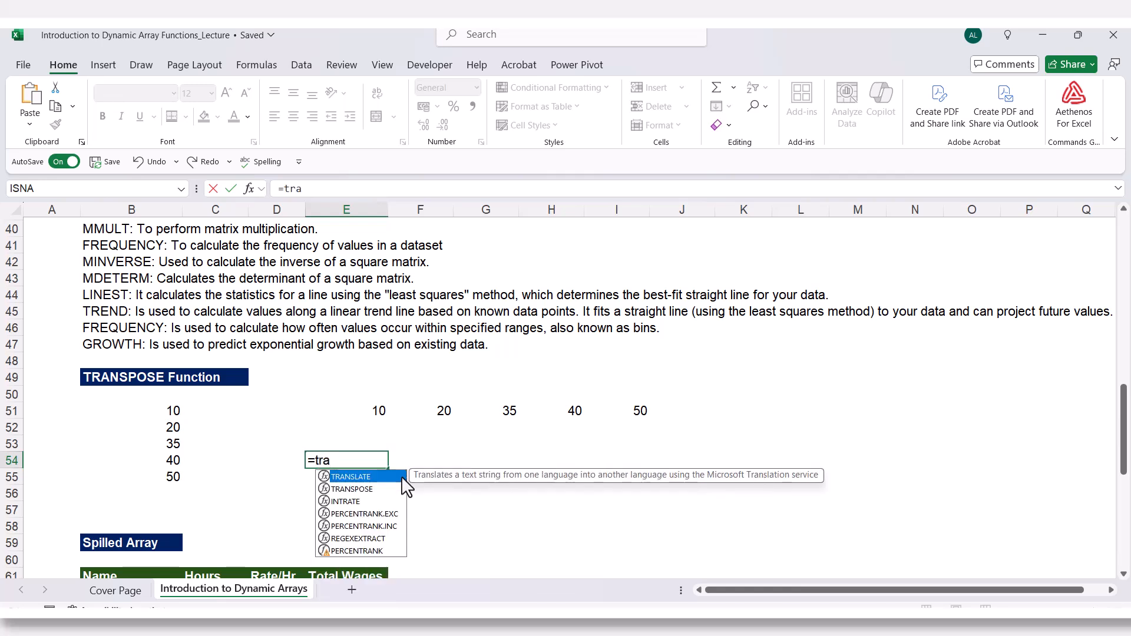
pyautogui.press('Down')
pyautogui.press('Tab')
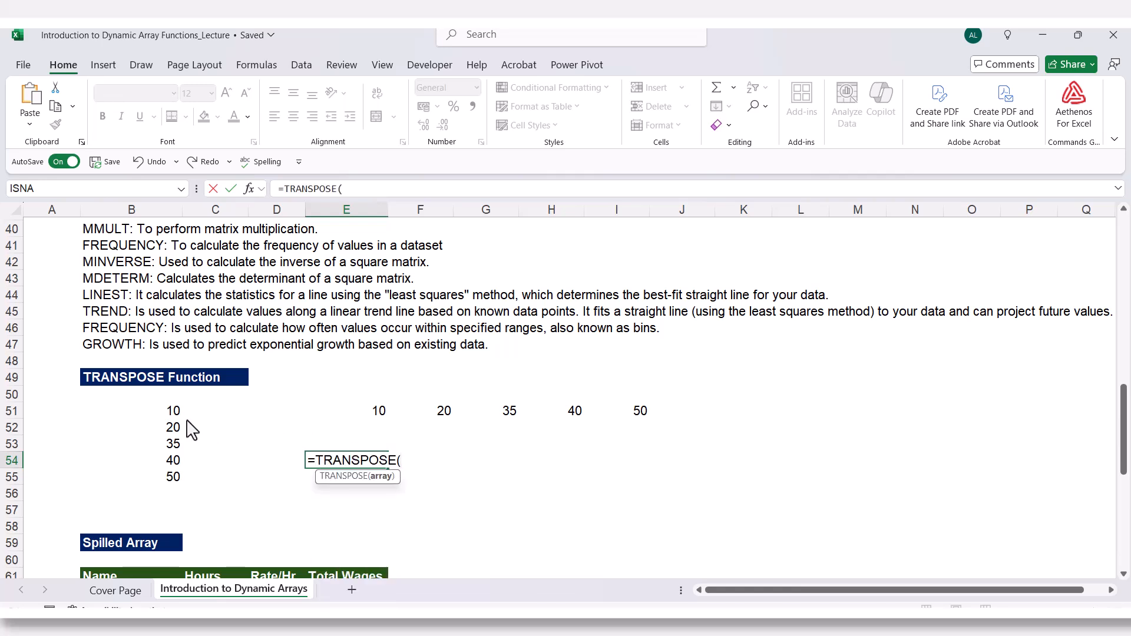
pyautogui.click(155, 414)
pyautogui.moveTo(154, 417); pyautogui.dragTo(154, 478)
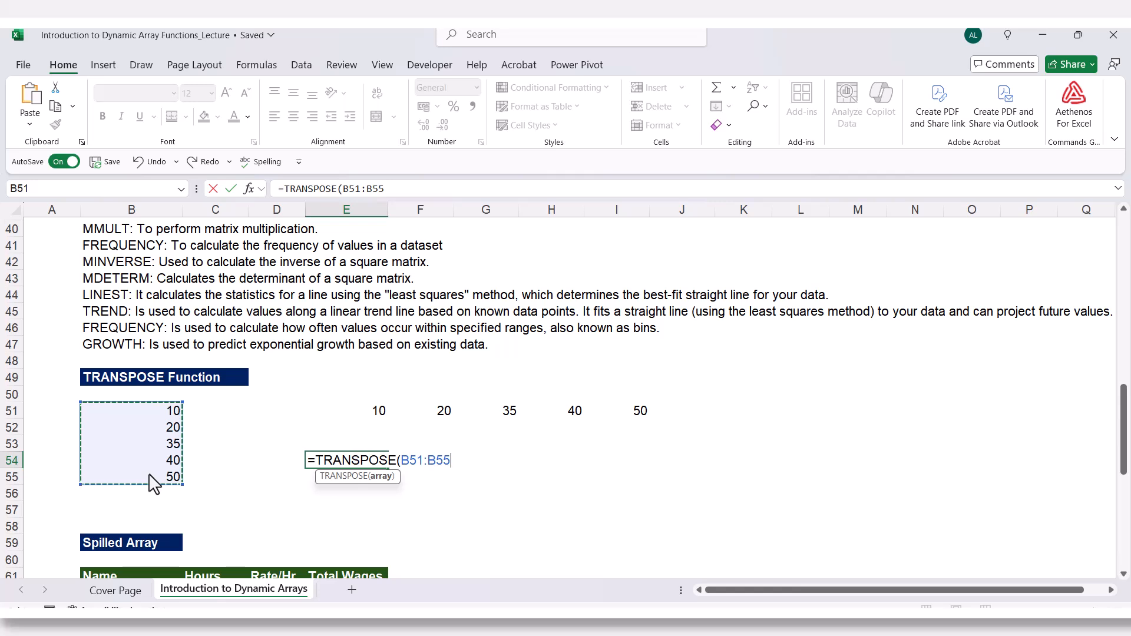
pyautogui.write(')')
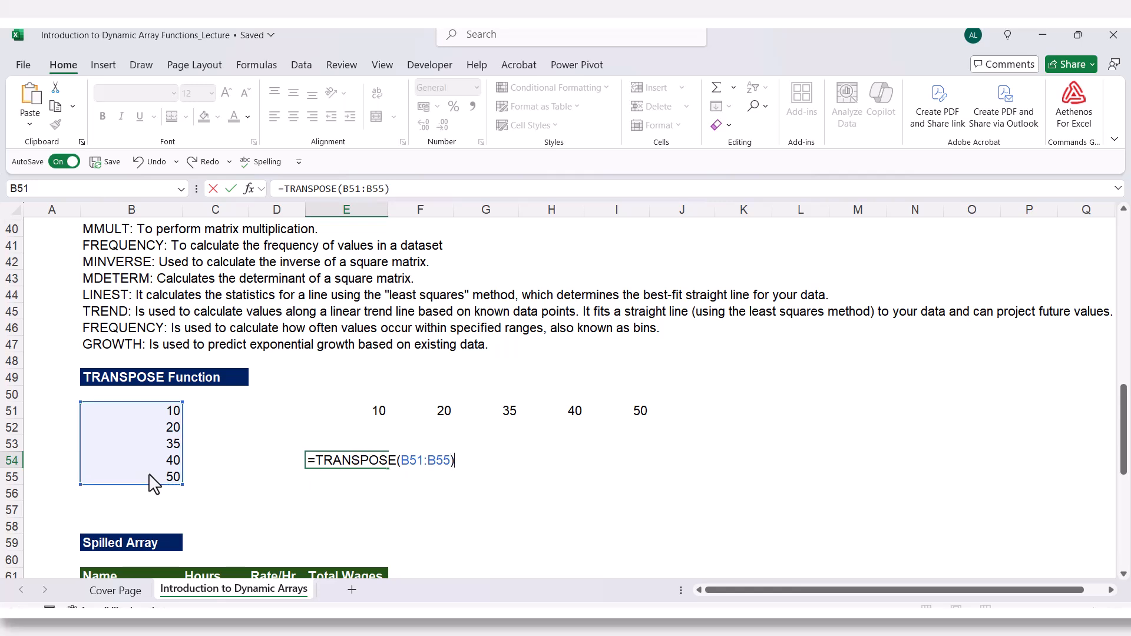
pyautogui.press('Return')
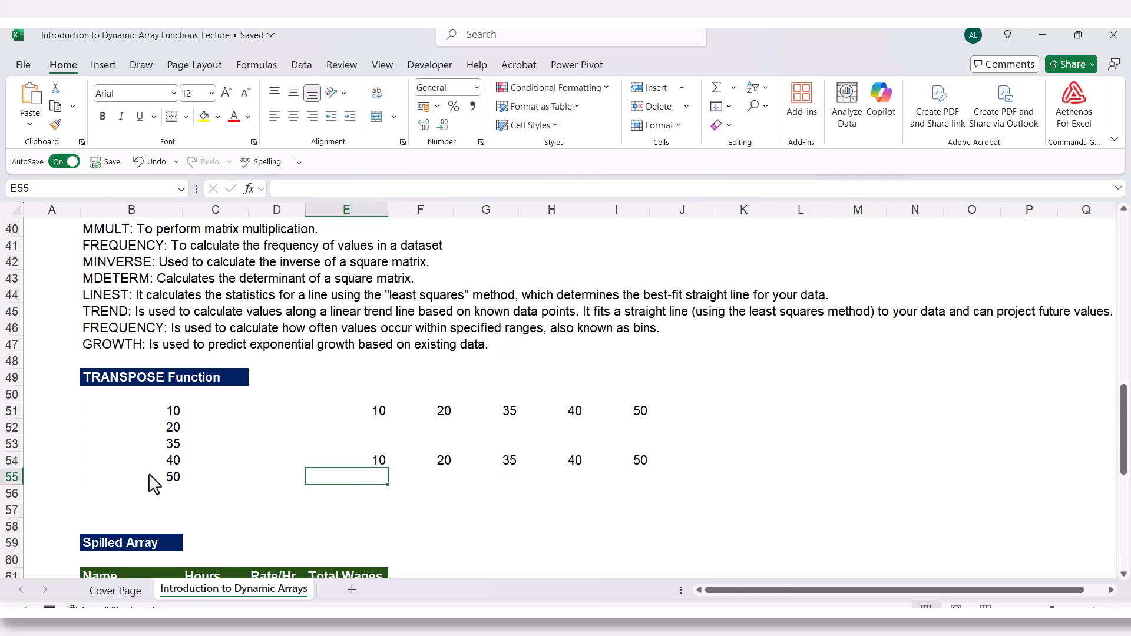
# Inspect the spilled TRANSPOSE formula in E54 and the cells F54:I54 beside it.
pyautogui.doubleClick(372, 461)
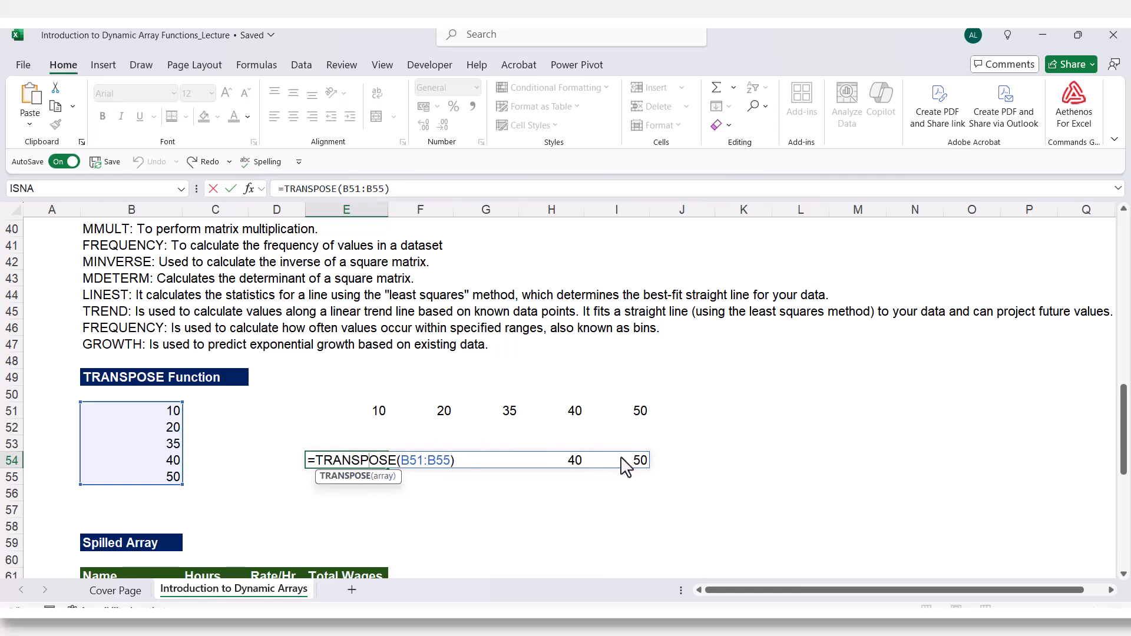
pyautogui.press('Escape')
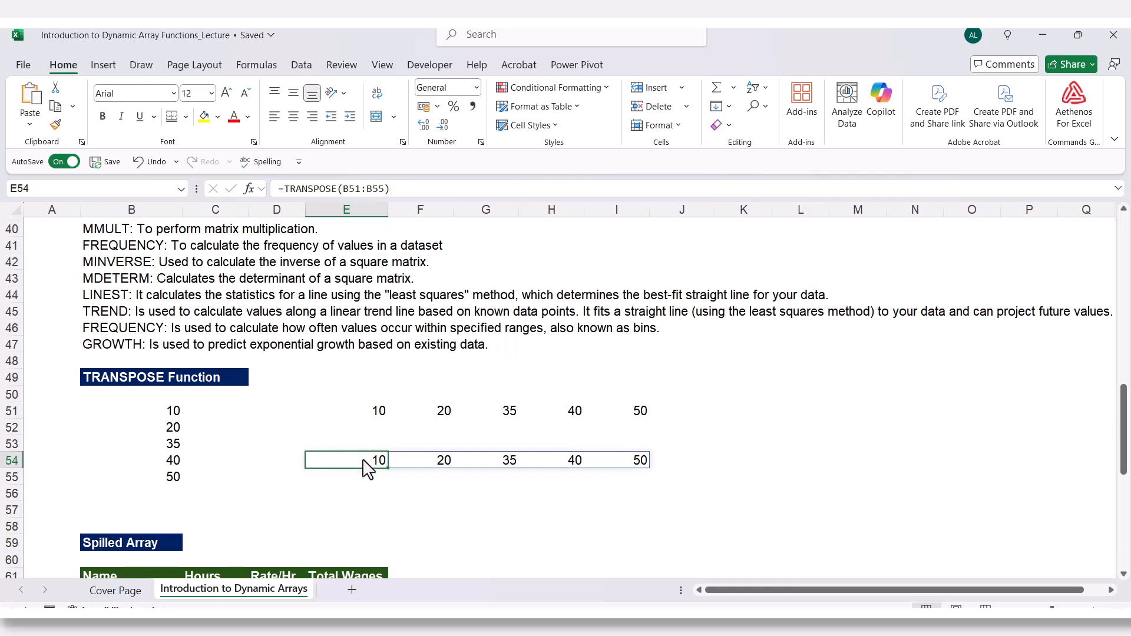
pyautogui.click(443, 463)
pyautogui.click(487, 465)
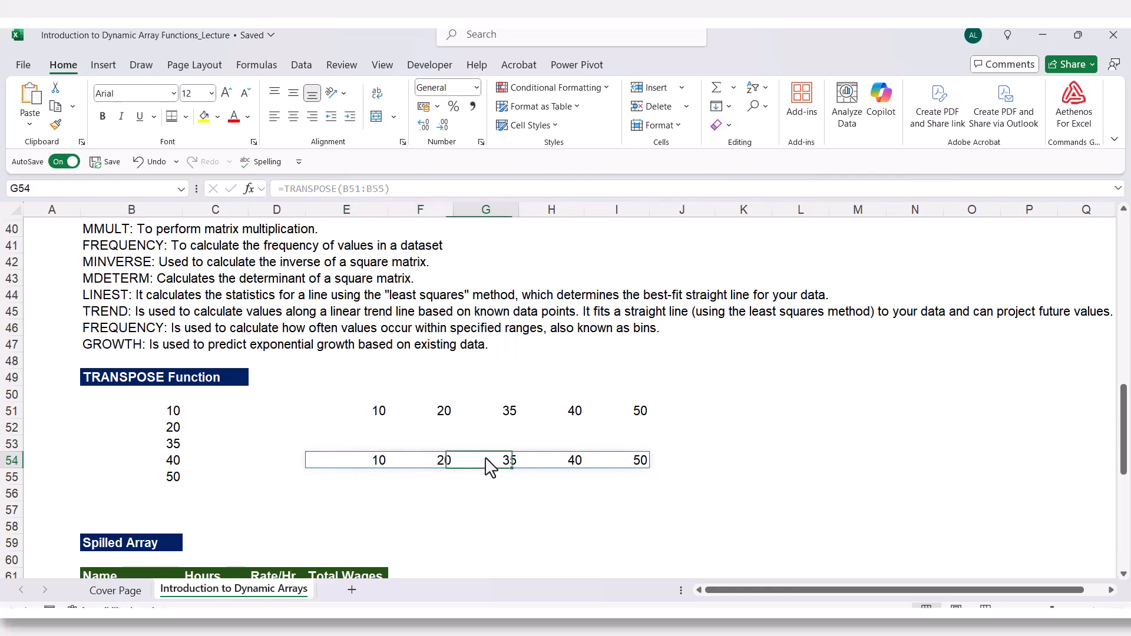
pyautogui.click(543, 459)
pyautogui.click(599, 461)
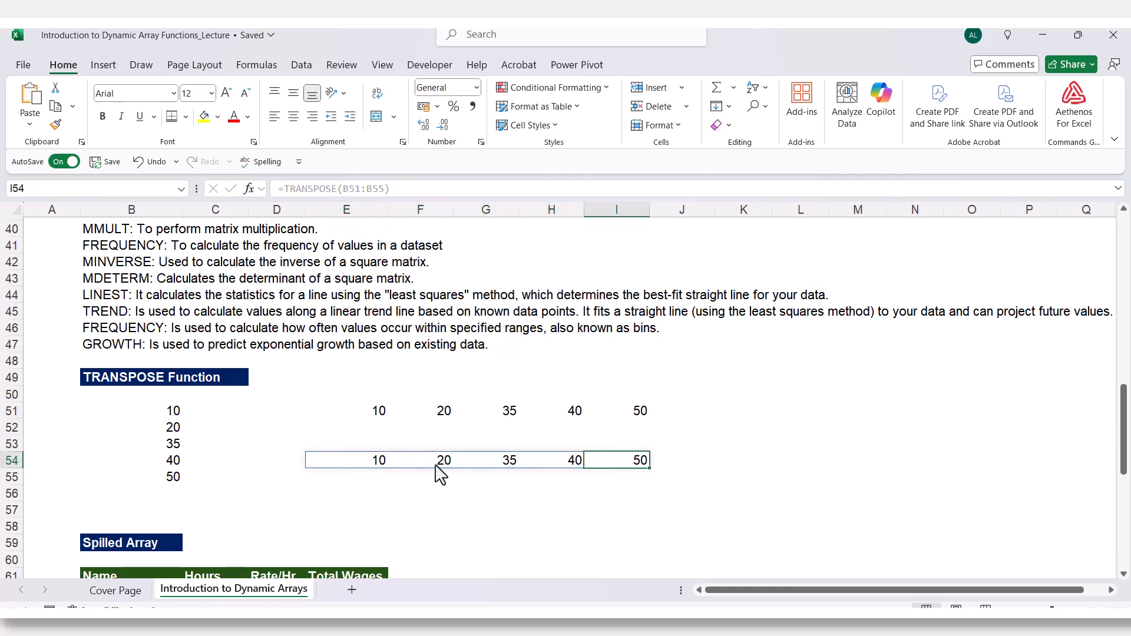
pyautogui.click(437, 464)
pyautogui.click(513, 469)
pyautogui.click(572, 468)
pyautogui.click(628, 467)
pyautogui.click(528, 518)
# Compare the legacy formula in E51 with the spilled formula in E54 by opening each for editing.
pyautogui.doubleClick(382, 413)
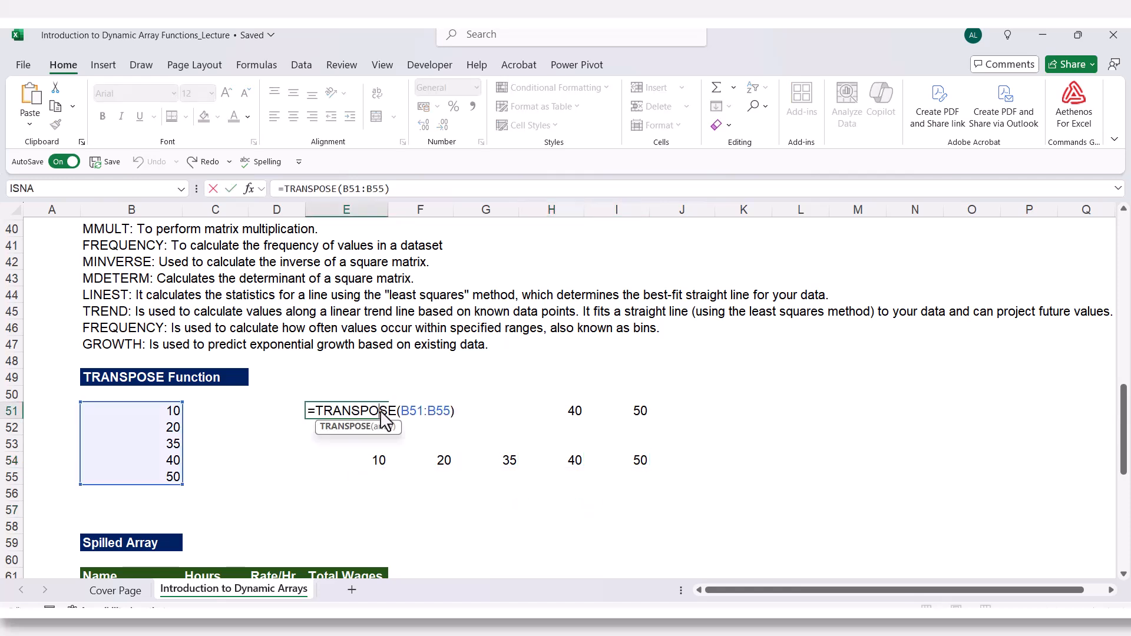
pyautogui.press('Escape')
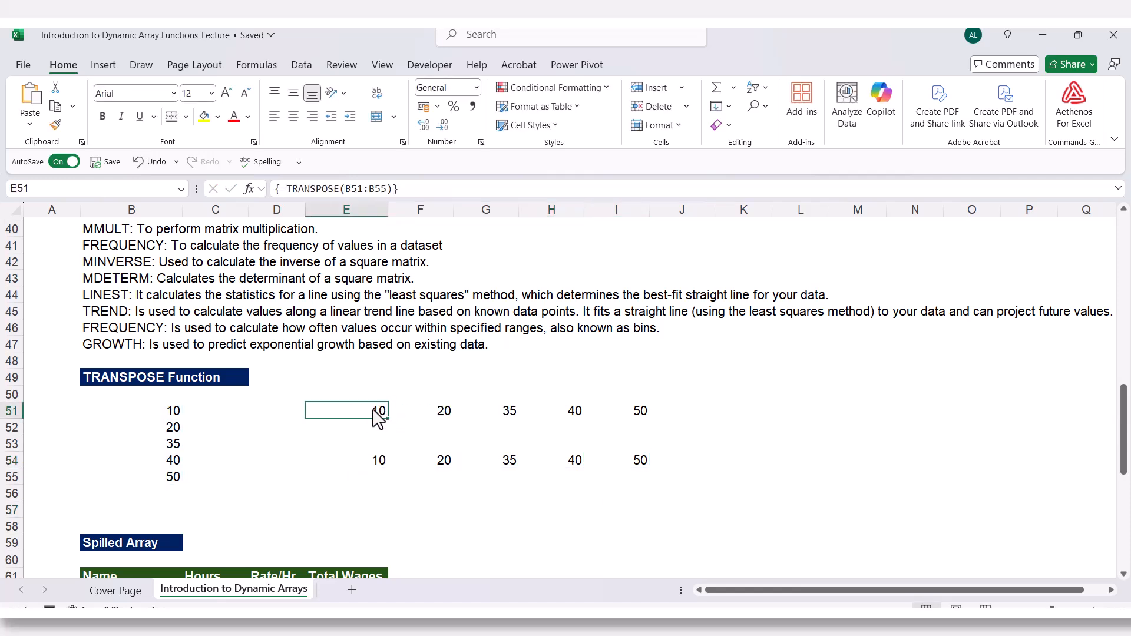
pyautogui.doubleClick(377, 412)
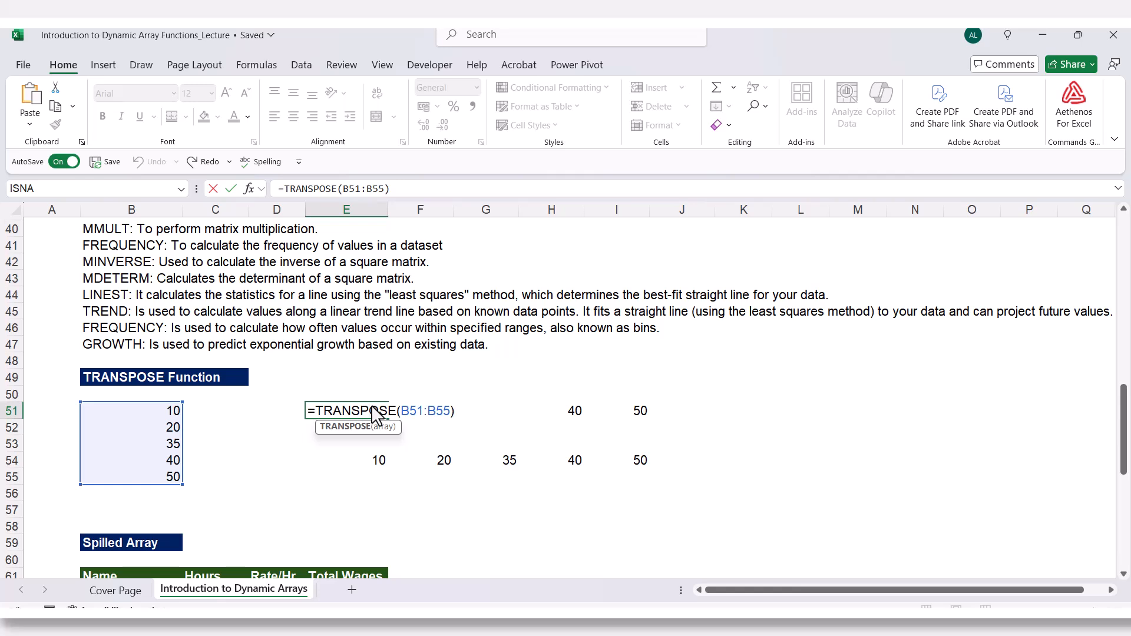
pyautogui.press('Escape')
pyautogui.click(375, 461)
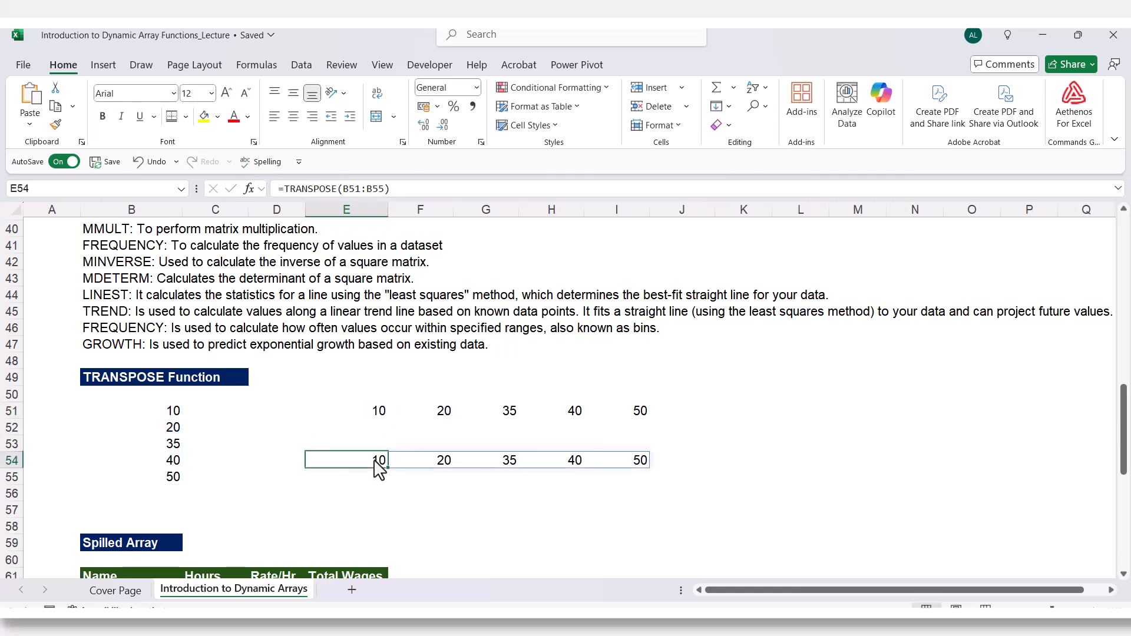
pyautogui.doubleClick(375, 461)
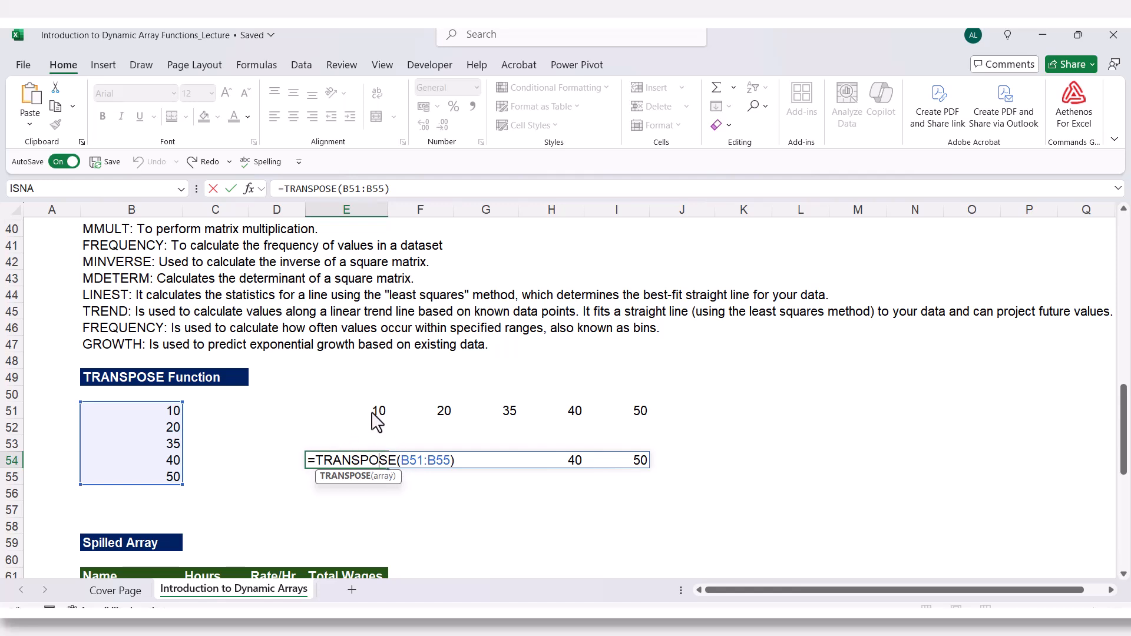
pyautogui.hotkey('ctrl', 'Return')
pyautogui.click(340, 506)
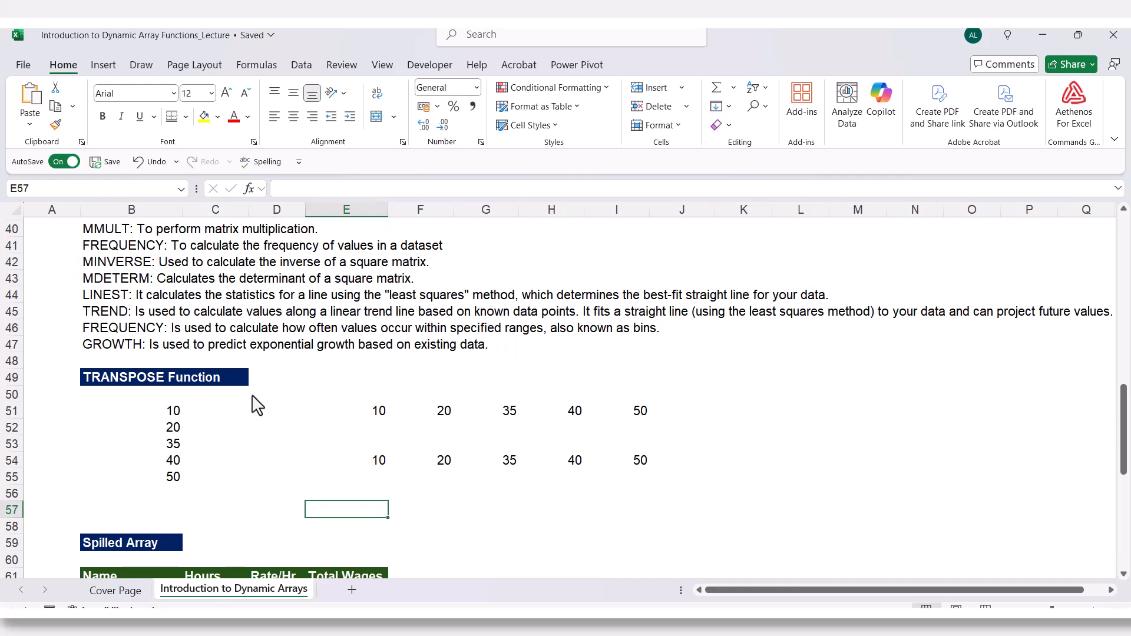
pyautogui.scroll(2, 118, 331)
pyautogui.scroll(2, 121, 330)
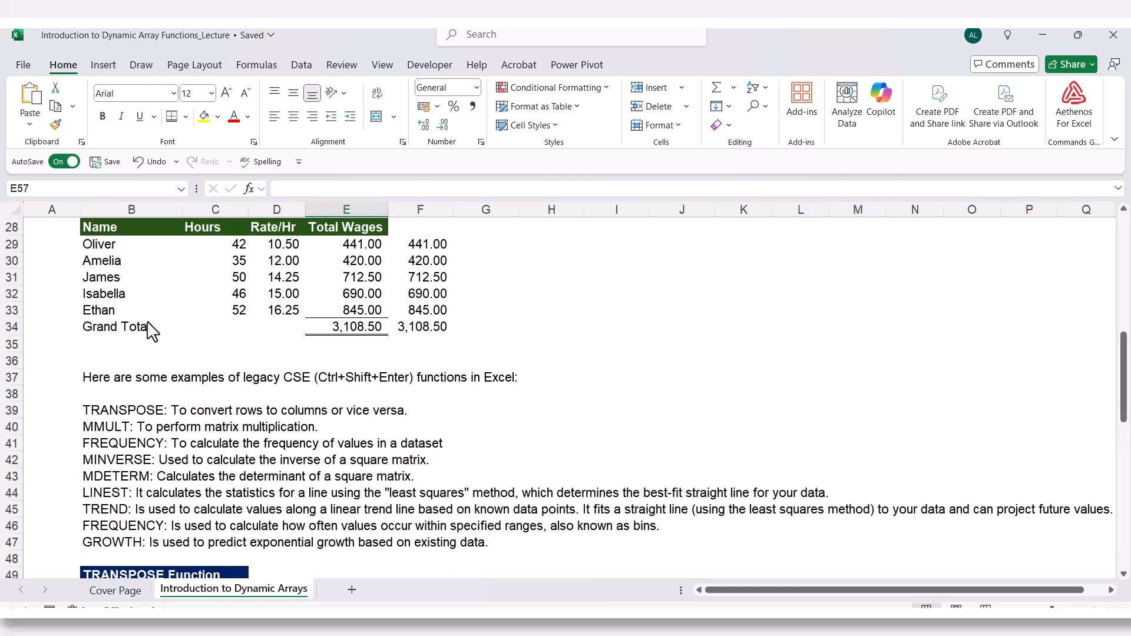
pyautogui.scroll(2, 151, 328)
pyautogui.scroll(-5, 223, 426)
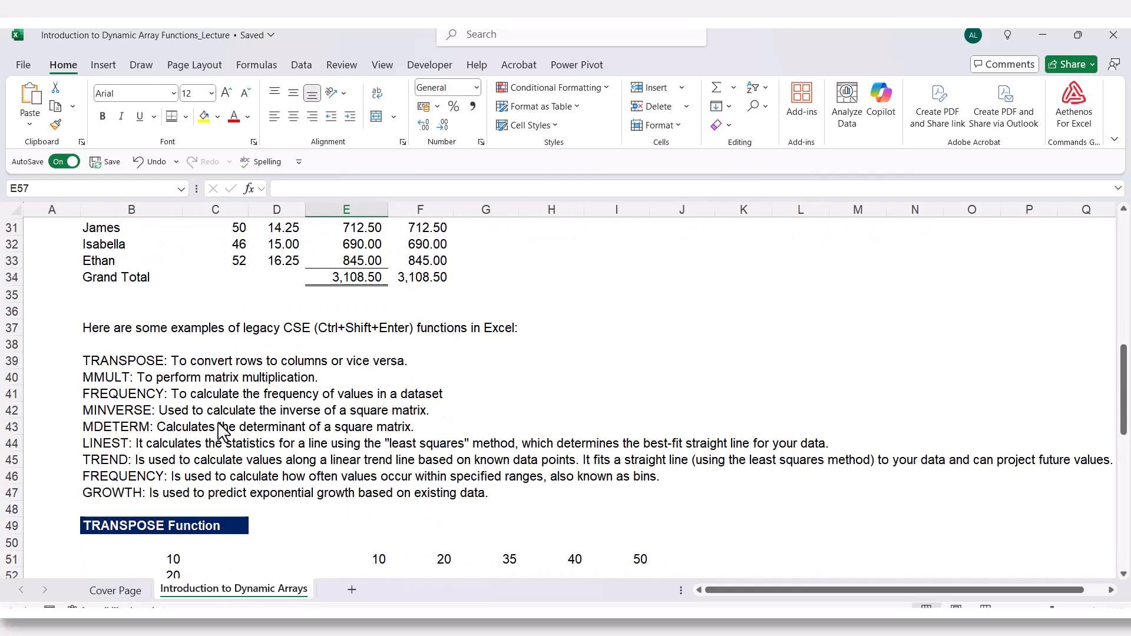
pyautogui.click(377, 512)
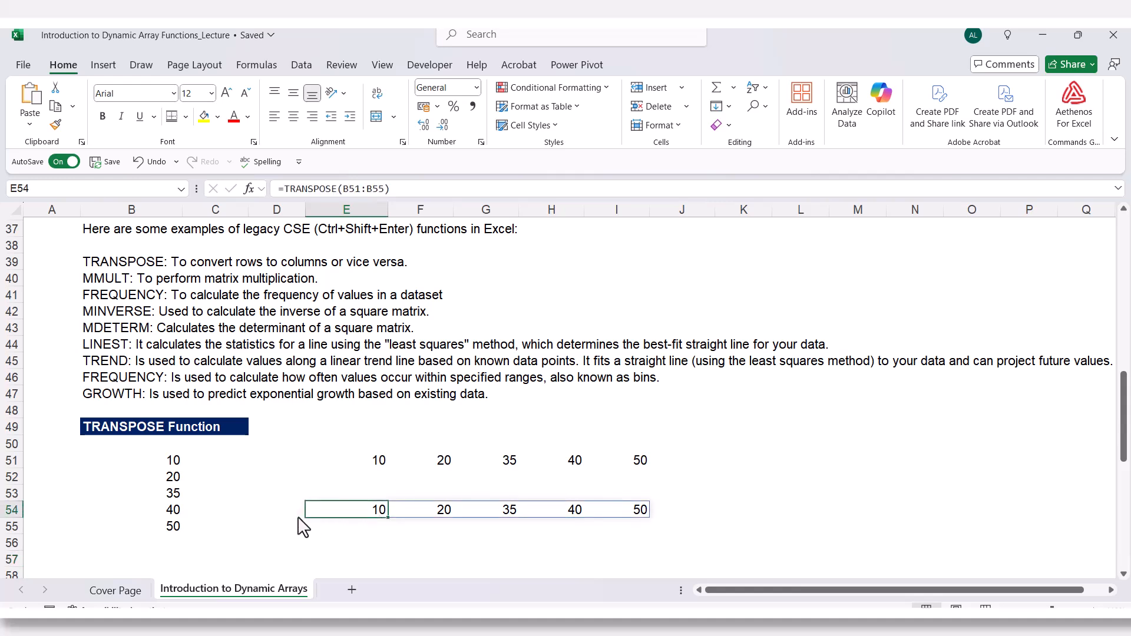
pyautogui.click(267, 542)
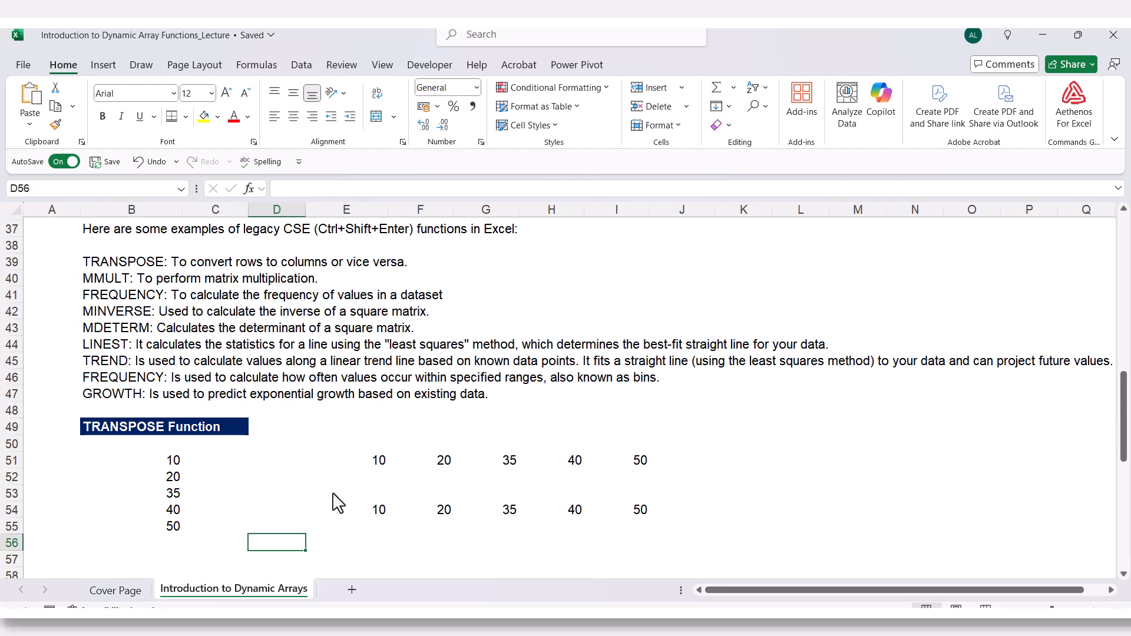
# Enter =C62:C66*D62:D66 in E62 of the Spilled Array table to calculate Total Wages.
pyautogui.scroll(-4, 337, 502)
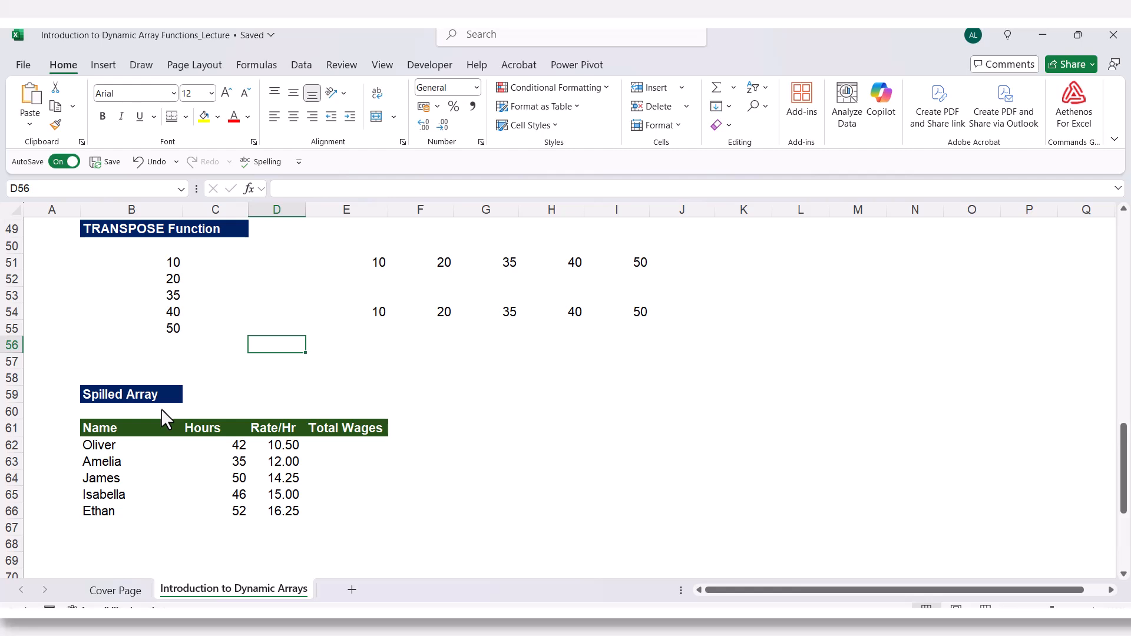
pyautogui.click(347, 446)
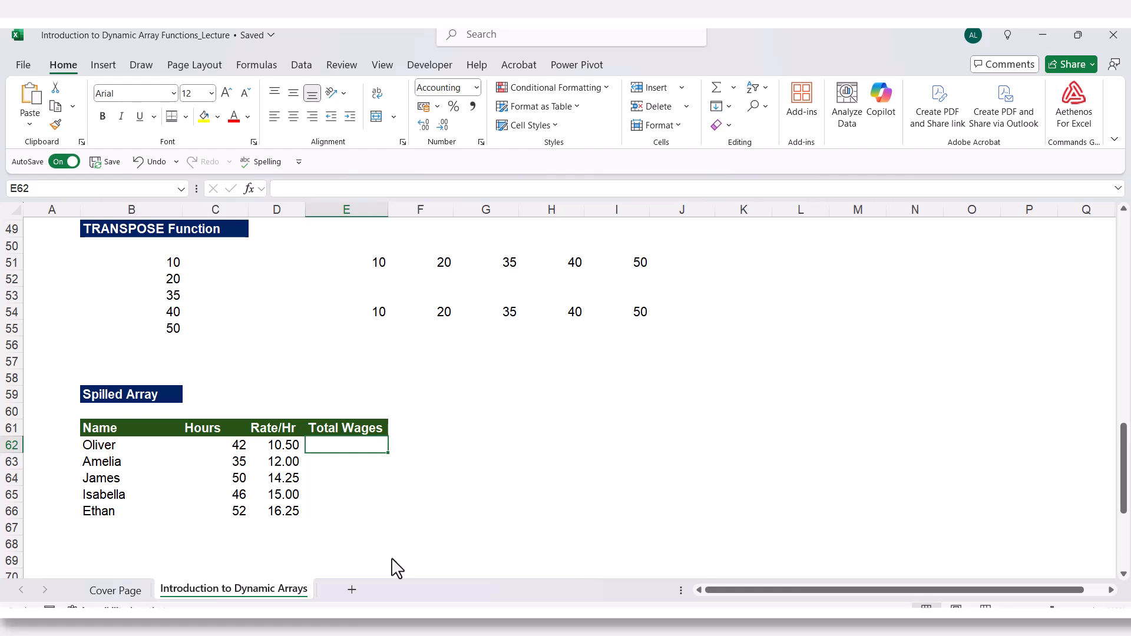
pyautogui.write('=')
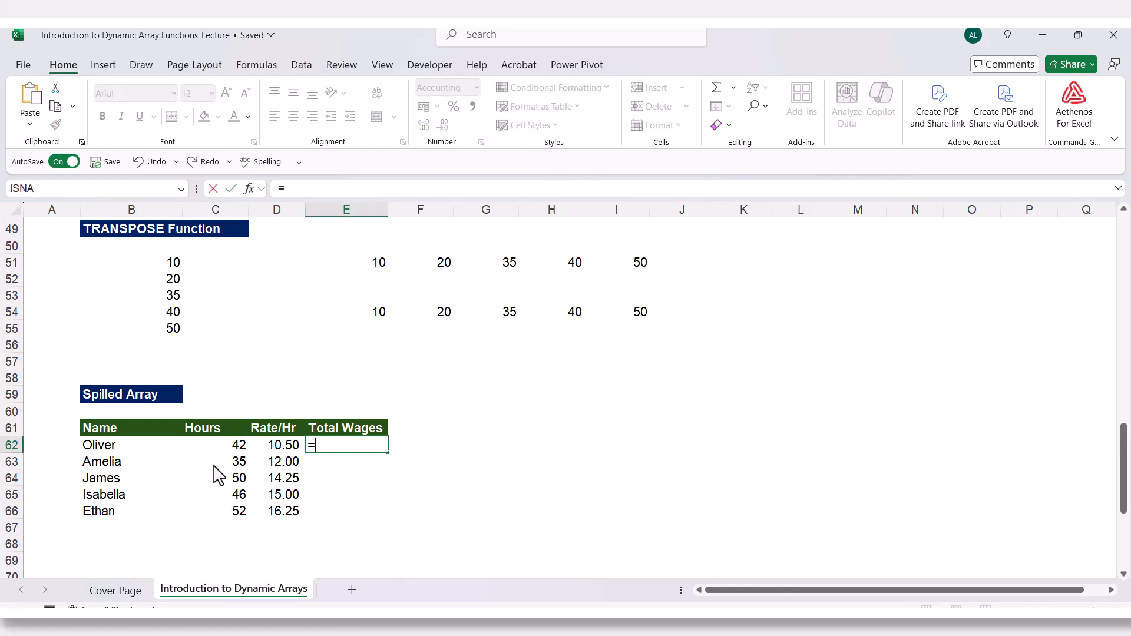
pyautogui.moveTo(216, 448); pyautogui.dragTo(219, 514)
pyautogui.write('*')
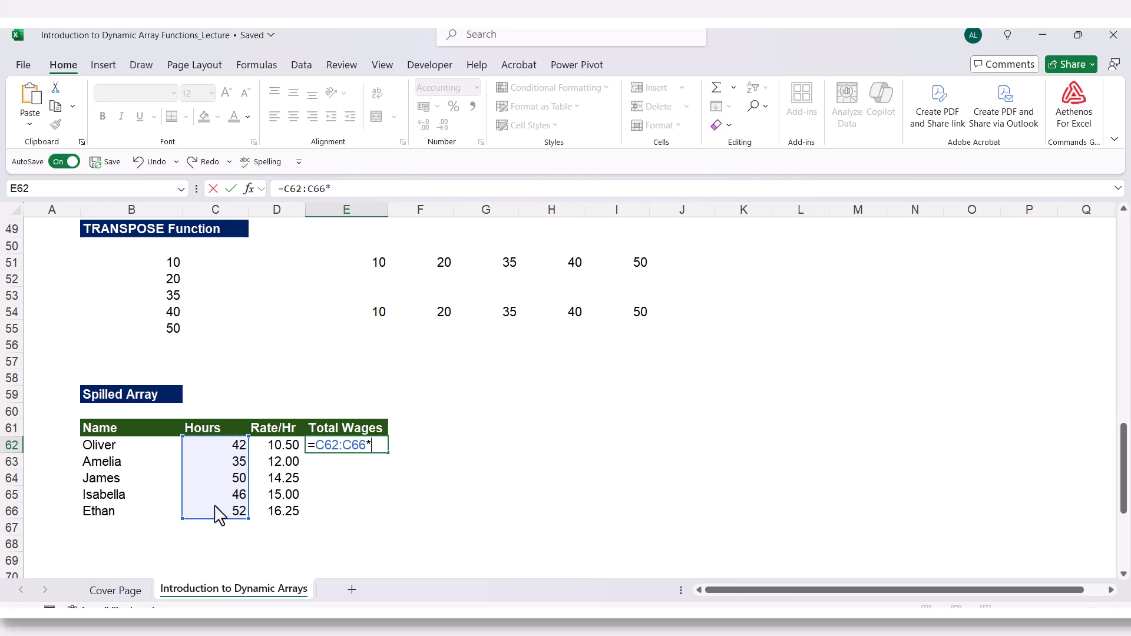
pyautogui.moveTo(281, 448); pyautogui.dragTo(285, 516)
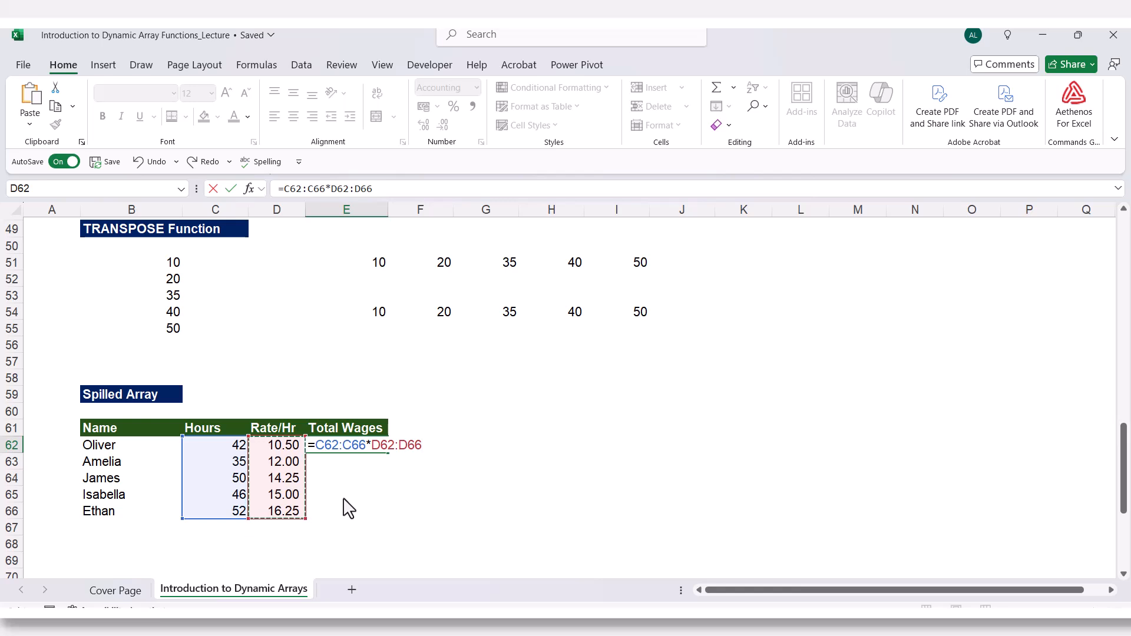
pyautogui.press('Return')
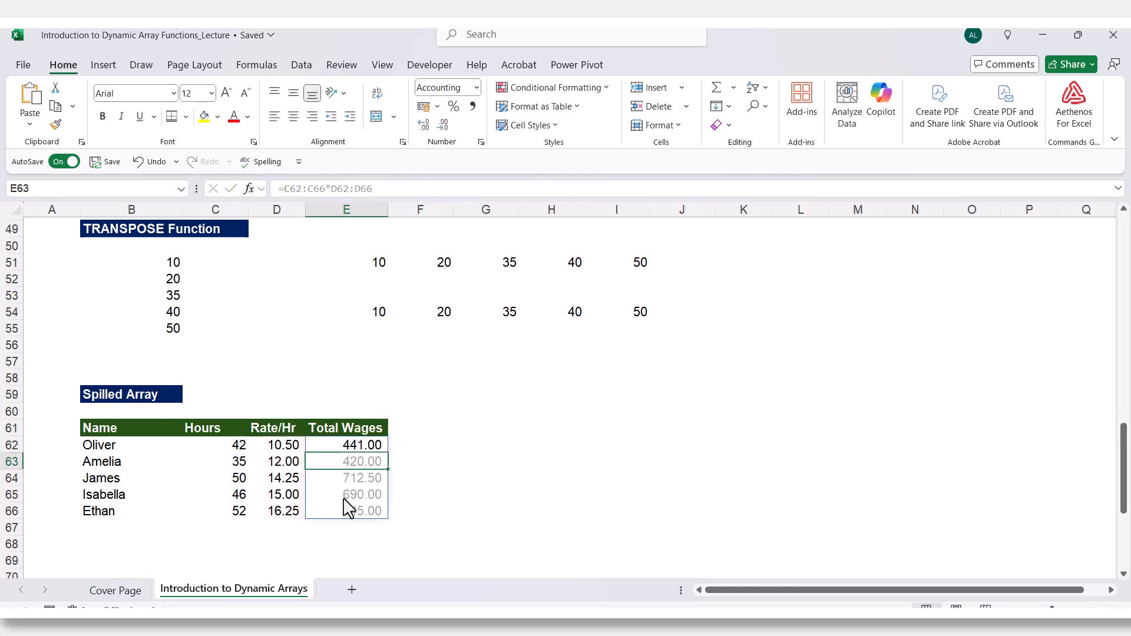
# Inspect the spilled wage formula in each cell of E62:E66.
pyautogui.click(346, 446)
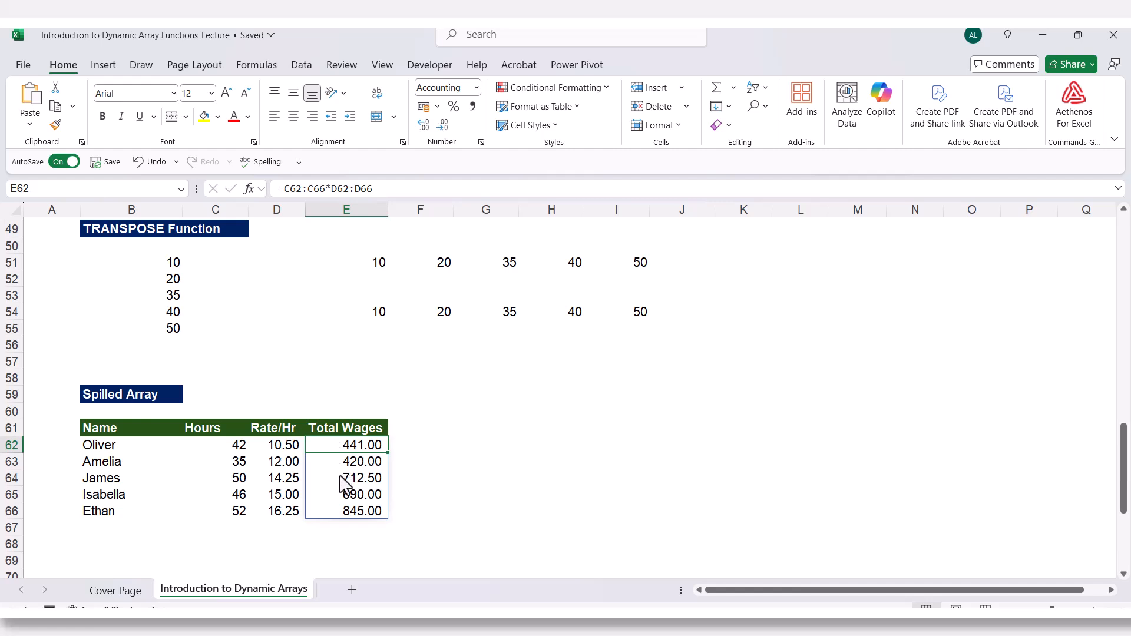
pyautogui.click(341, 465)
pyautogui.click(337, 480)
pyautogui.click(337, 496)
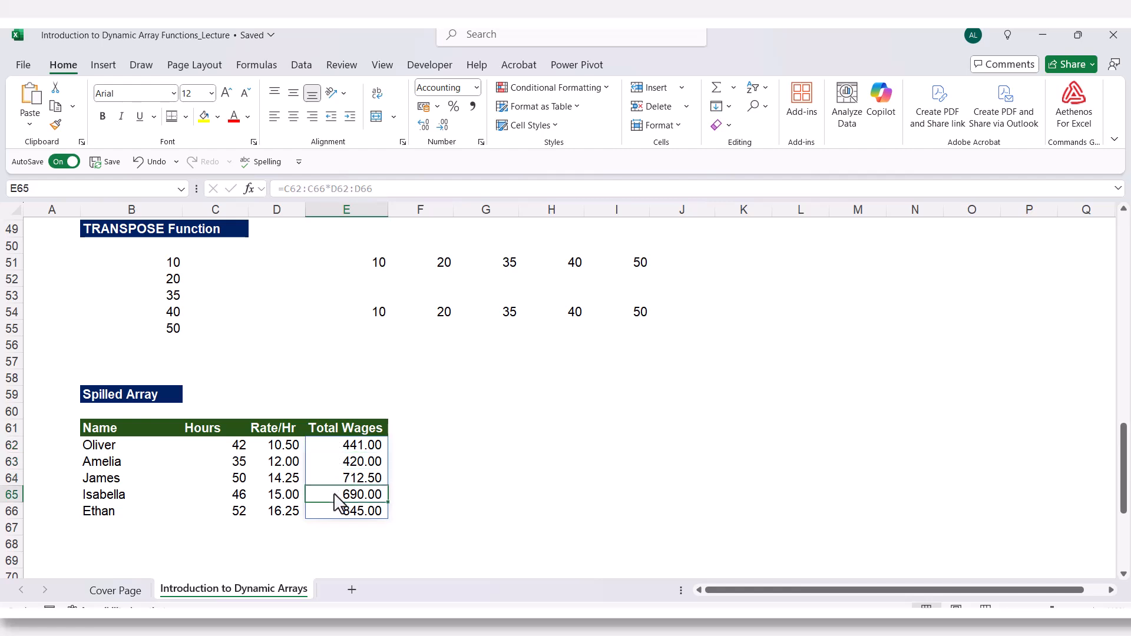
pyautogui.click(330, 511)
pyautogui.click(335, 449)
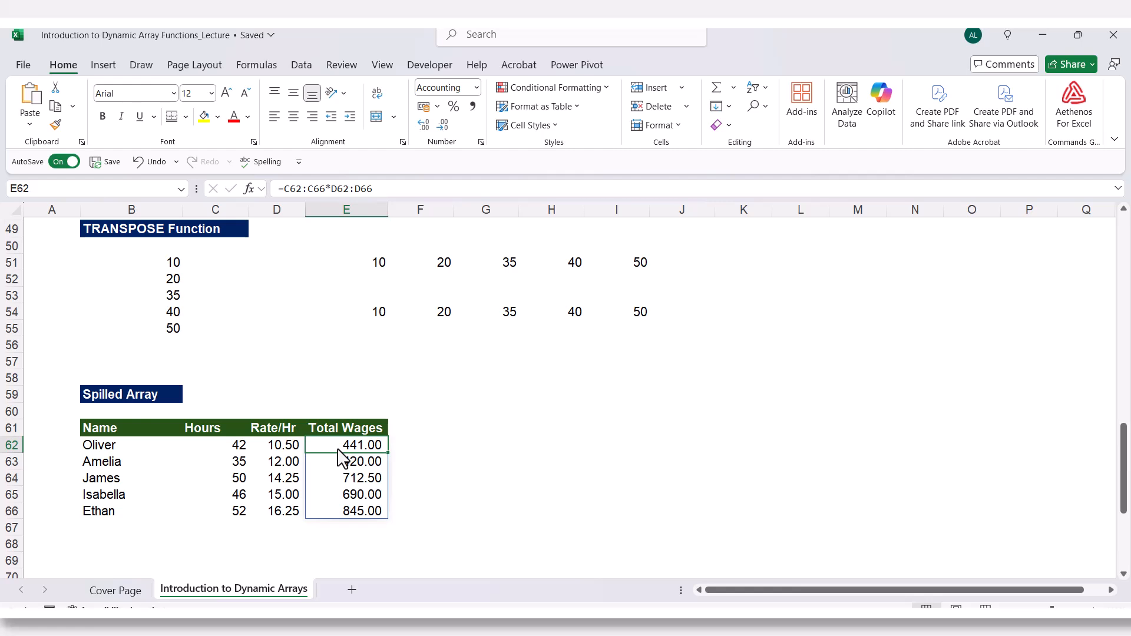
pyautogui.click(340, 462)
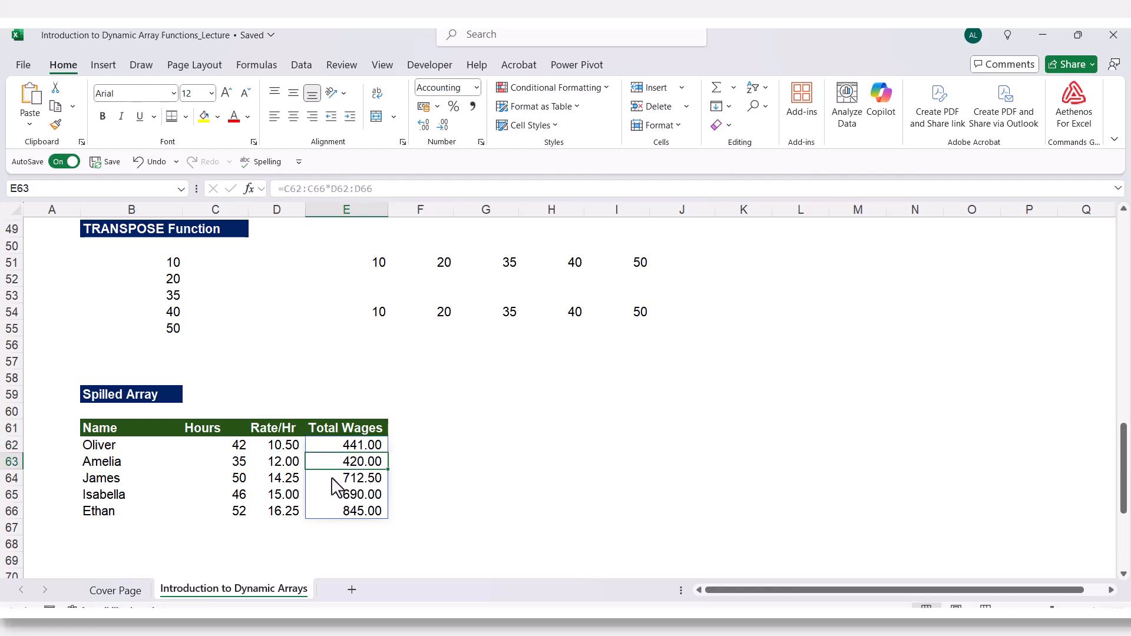
pyautogui.click(332, 478)
pyautogui.click(331, 494)
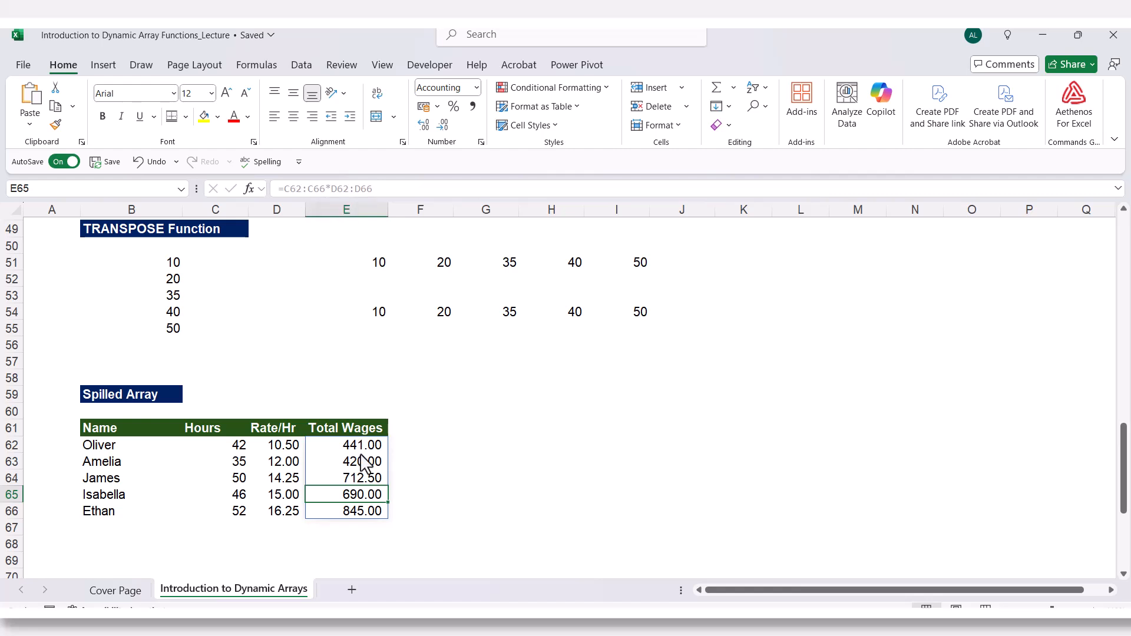
# Select several cells of the spilled Total Wages range to view the formula each one shows.
pyautogui.click(347, 512)
pyautogui.click(348, 477)
pyautogui.click(347, 446)
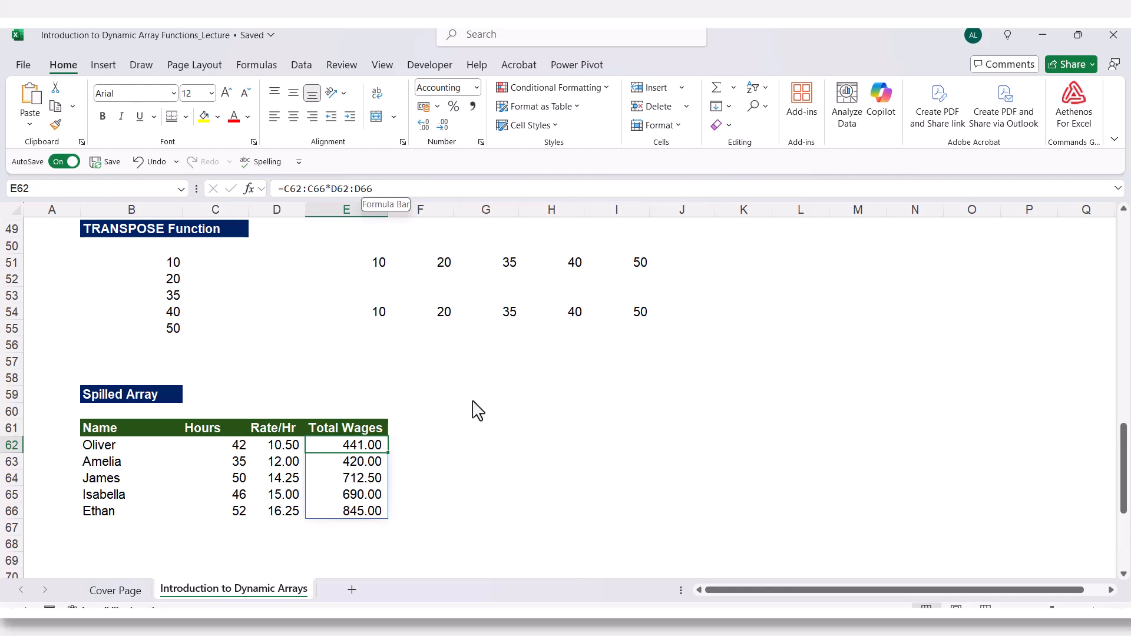
pyautogui.click(506, 466)
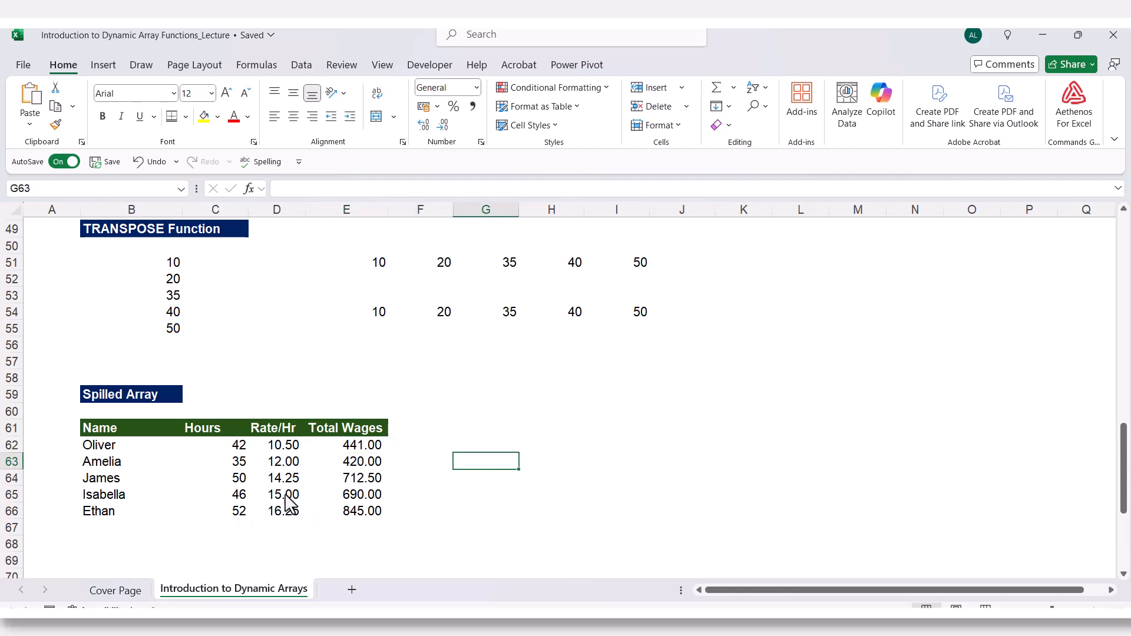
pyautogui.scroll(1, 312, 466)
pyautogui.scroll(-2, 294, 491)
pyautogui.scroll(1, 295, 491)
# Enter =SUM(C62:C66*D62:D66) in E67 to total the wages.
pyautogui.click(361, 528)
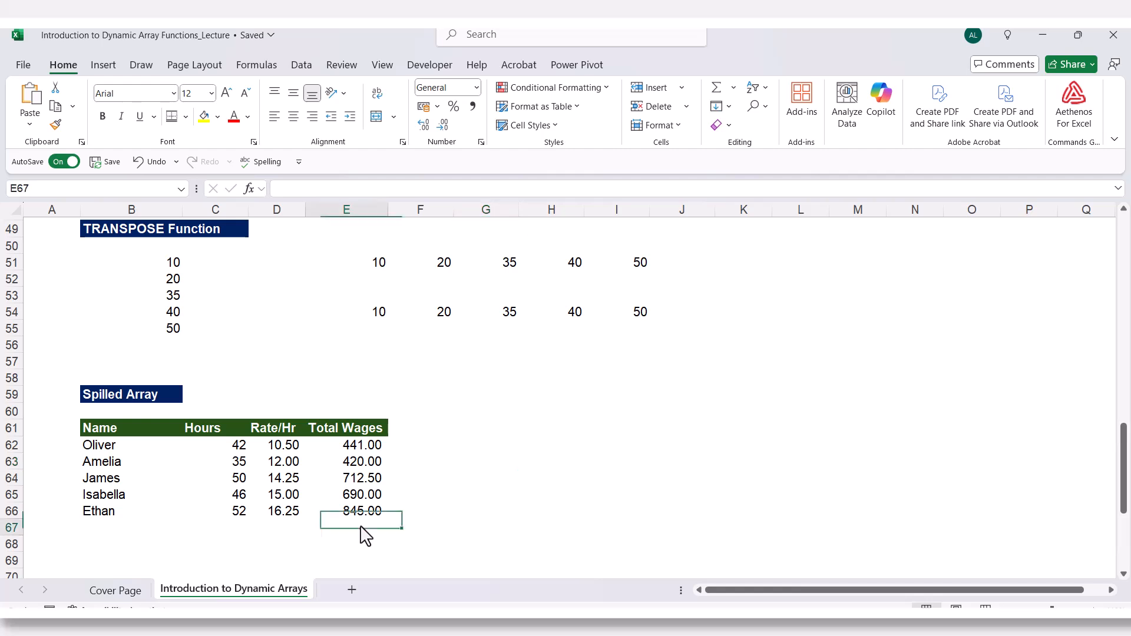
pyautogui.write('=')
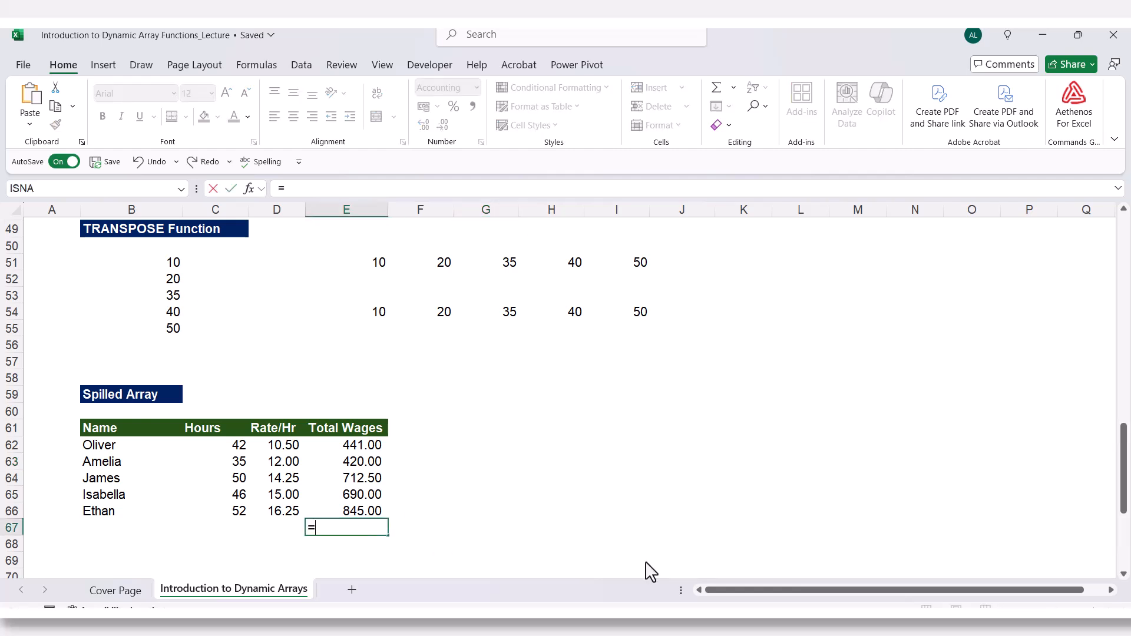
pyautogui.write('sum')
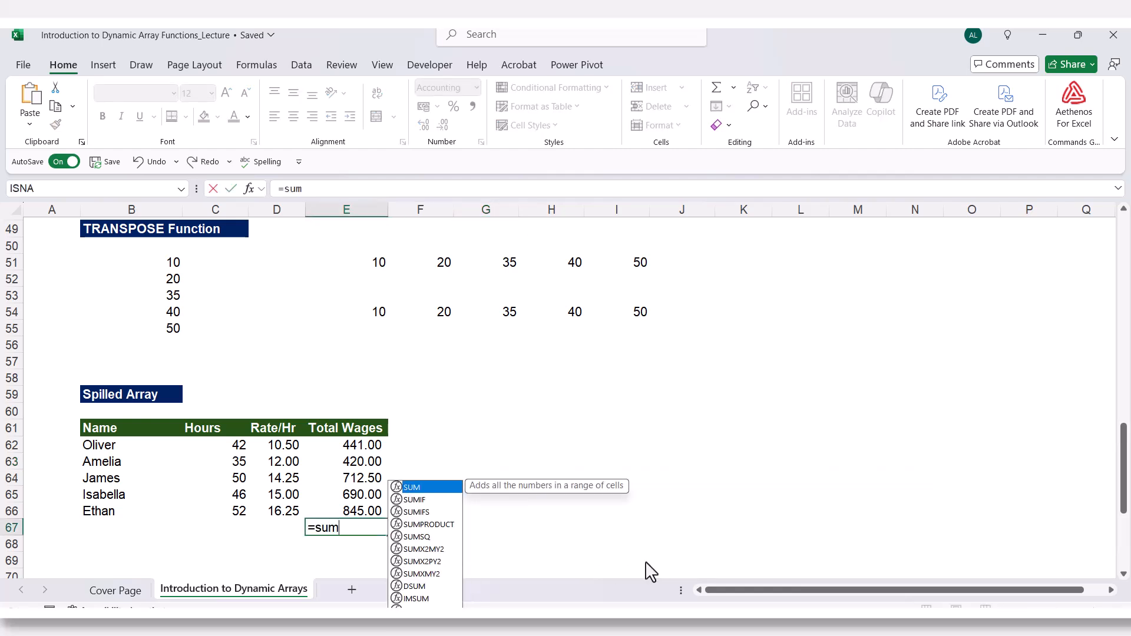
pyautogui.press('Tab')
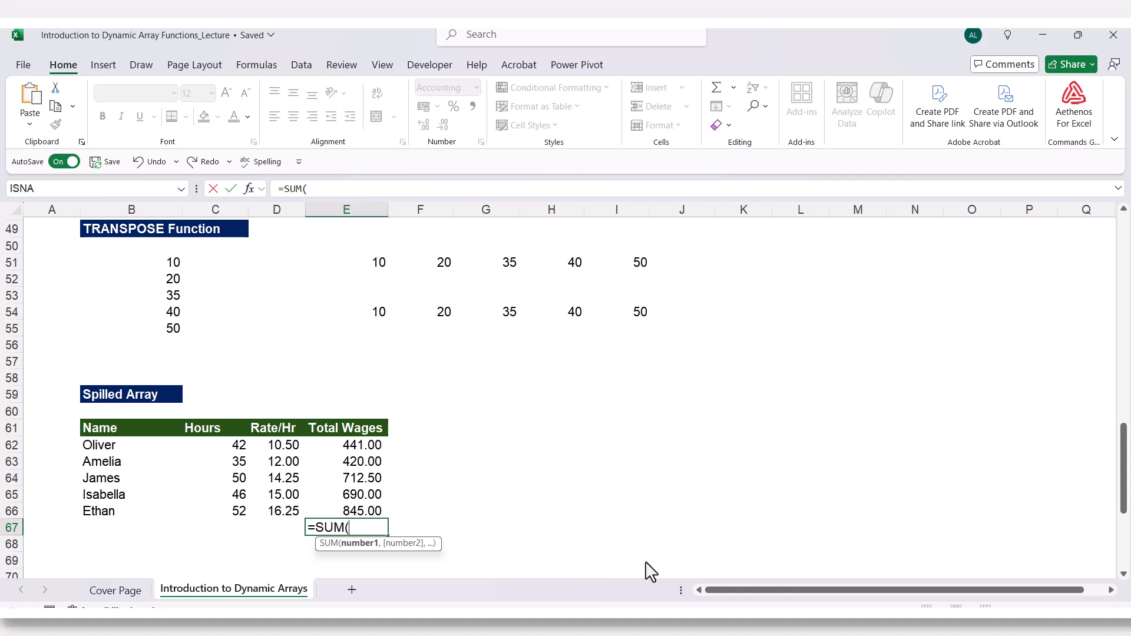
pyautogui.moveTo(223, 446); pyautogui.dragTo(212, 514)
pyautogui.write('*')
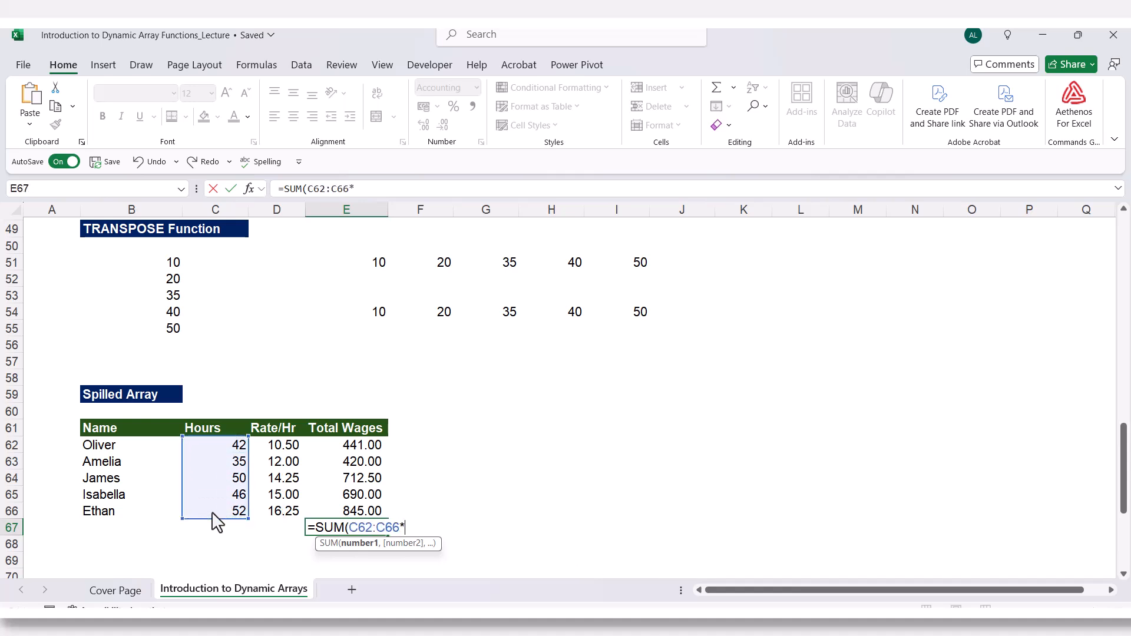
pyautogui.moveTo(295, 448); pyautogui.dragTo(283, 510)
pyautogui.write(')')
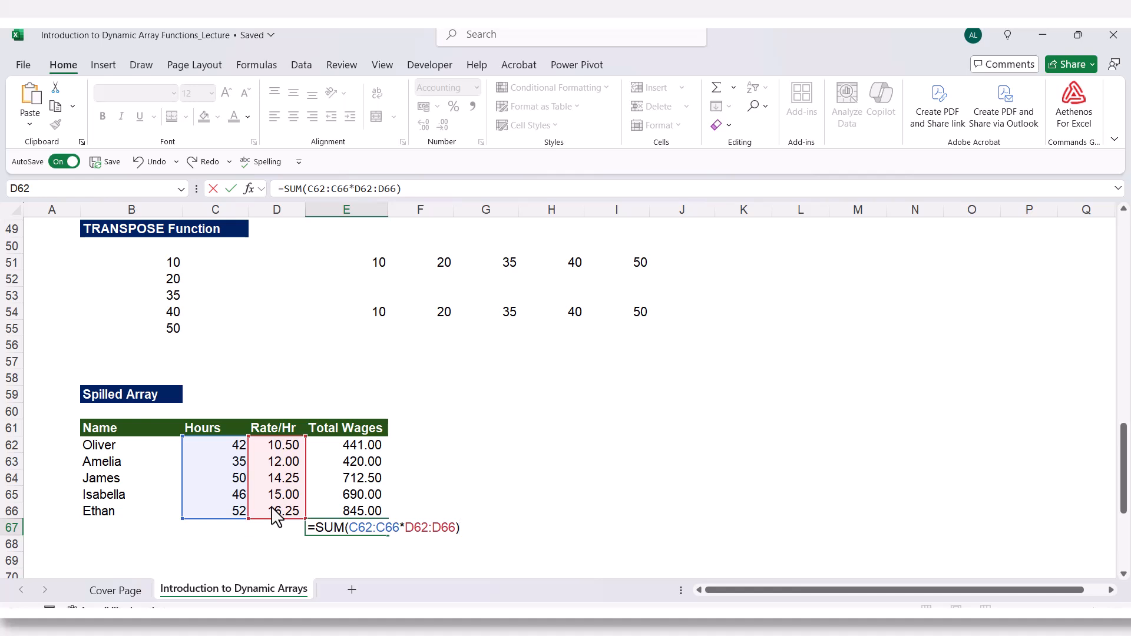
pyautogui.press('Return')
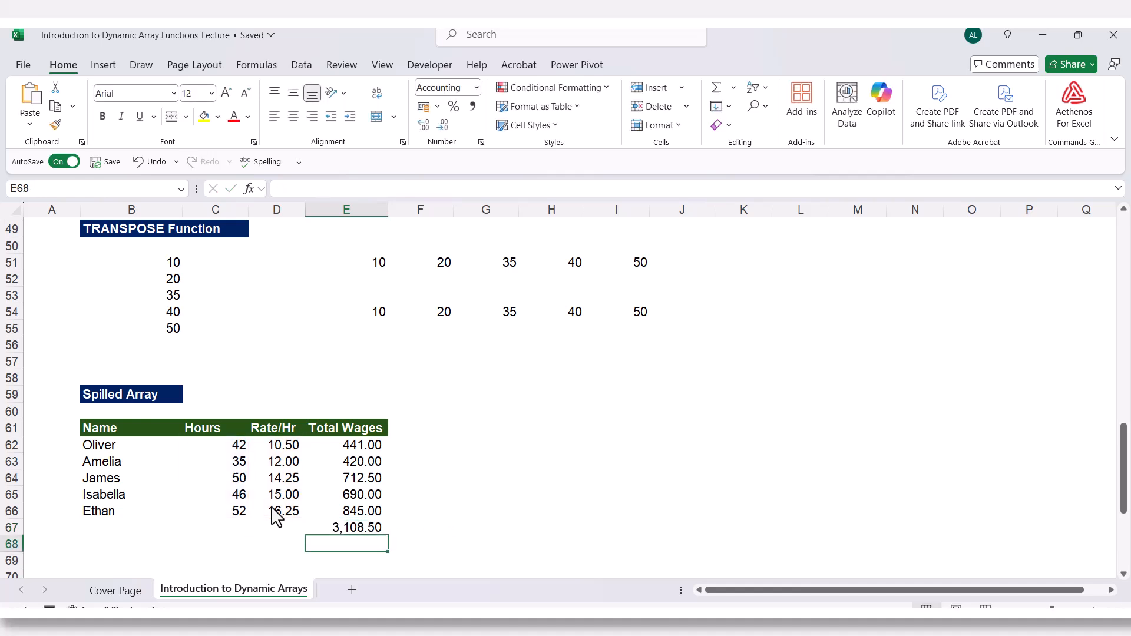
# Open the grand total formula in E67 for review without changing it.
pyautogui.click(348, 531)
pyautogui.doubleClick(348, 530)
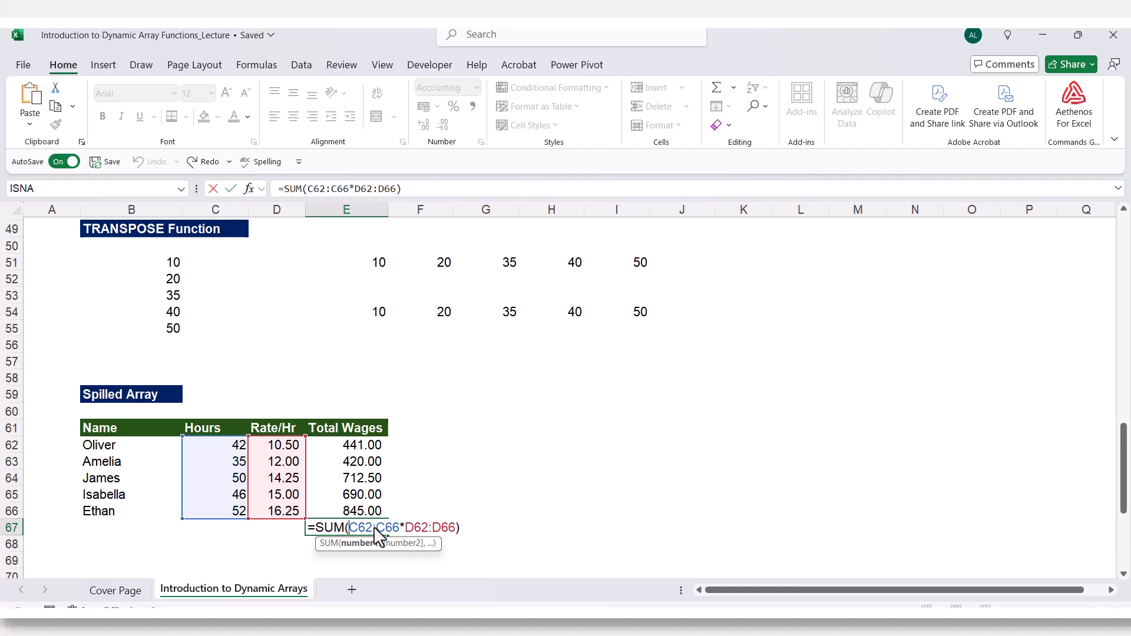
pyautogui.press('Escape')
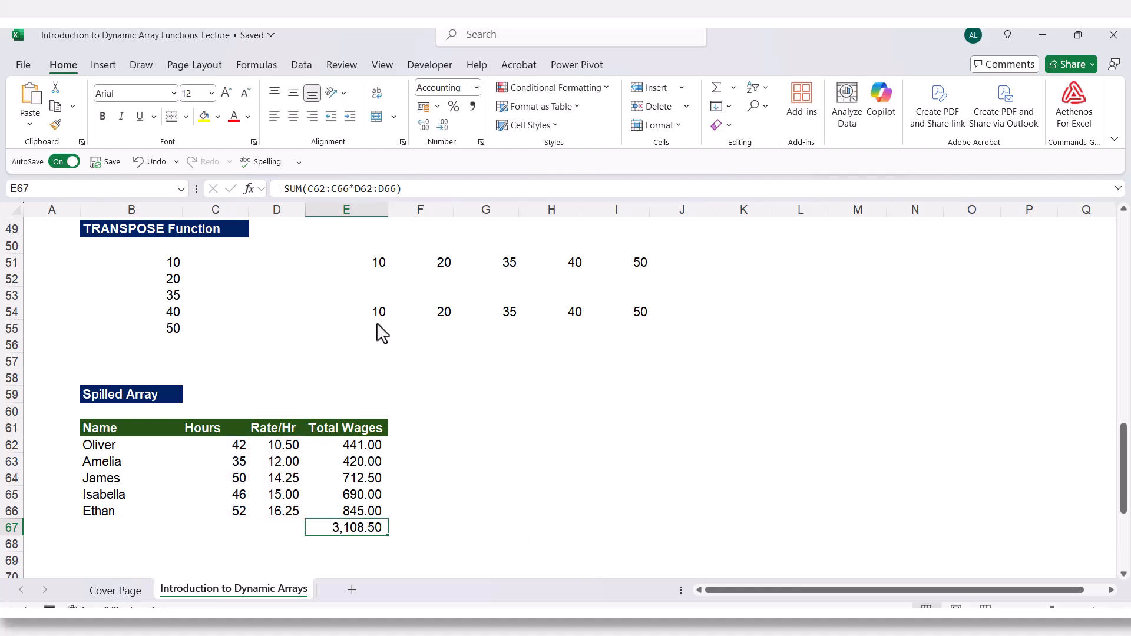
# Open the spilled wage formula in E62 and the TRANSPOSE formula in E54 for editing to compare them.
pyautogui.click(378, 313)
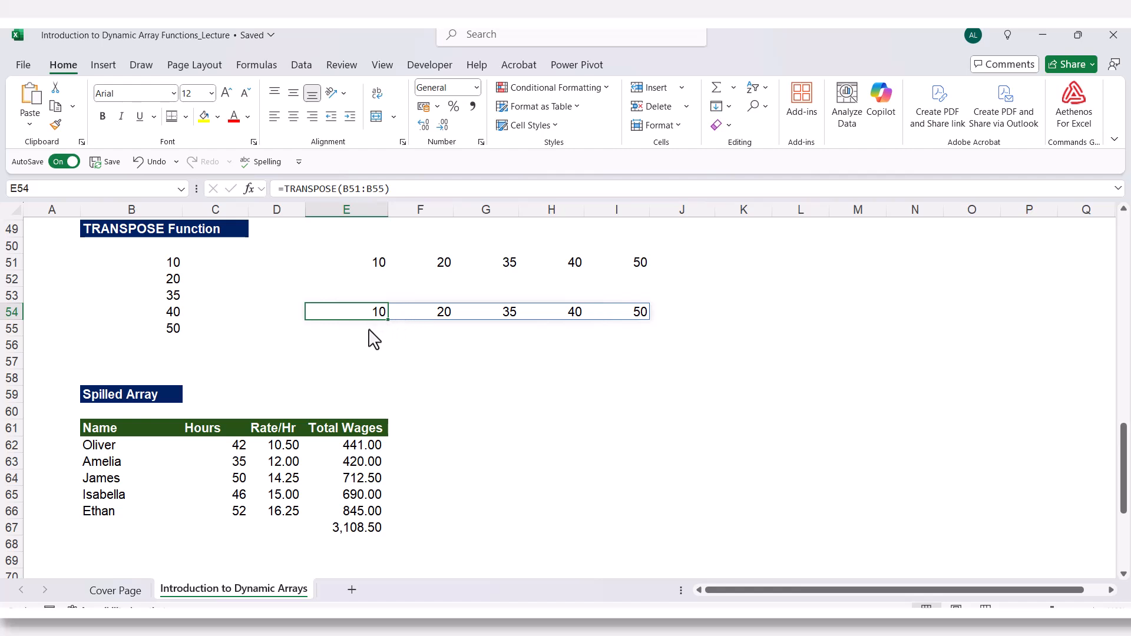
pyautogui.doubleClick(352, 449)
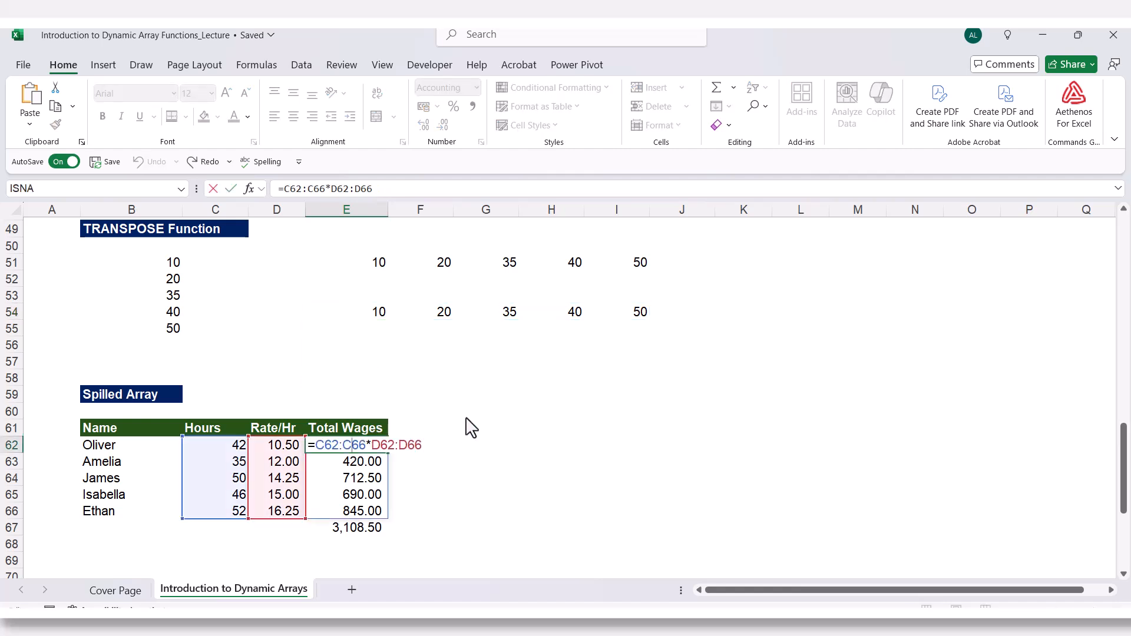
pyautogui.press('Escape')
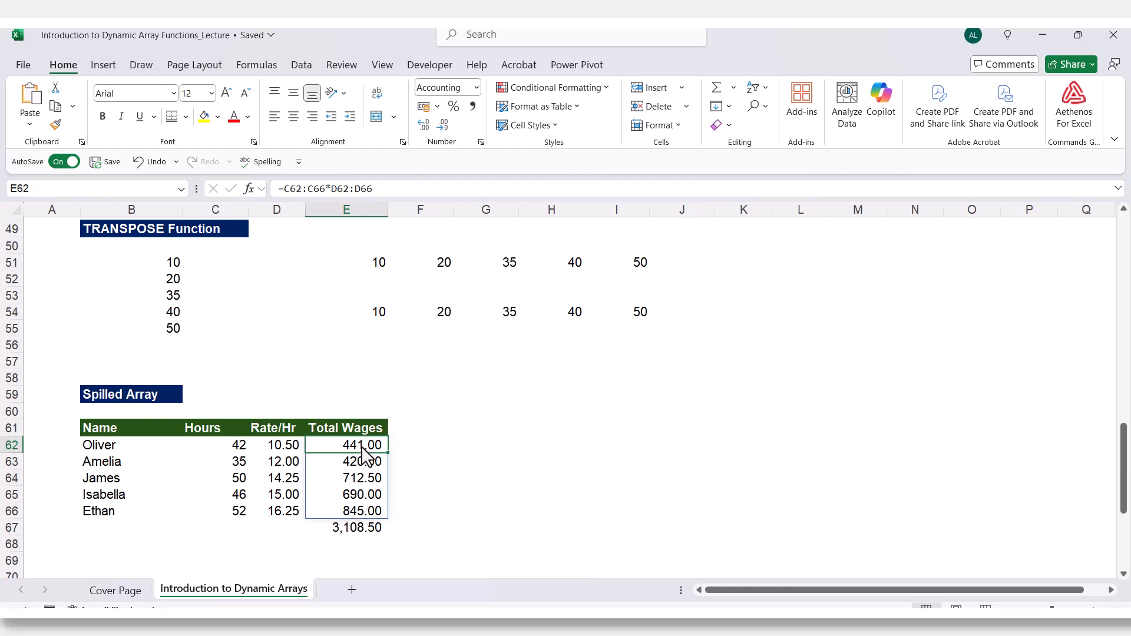
pyautogui.doubleClick(384, 314)
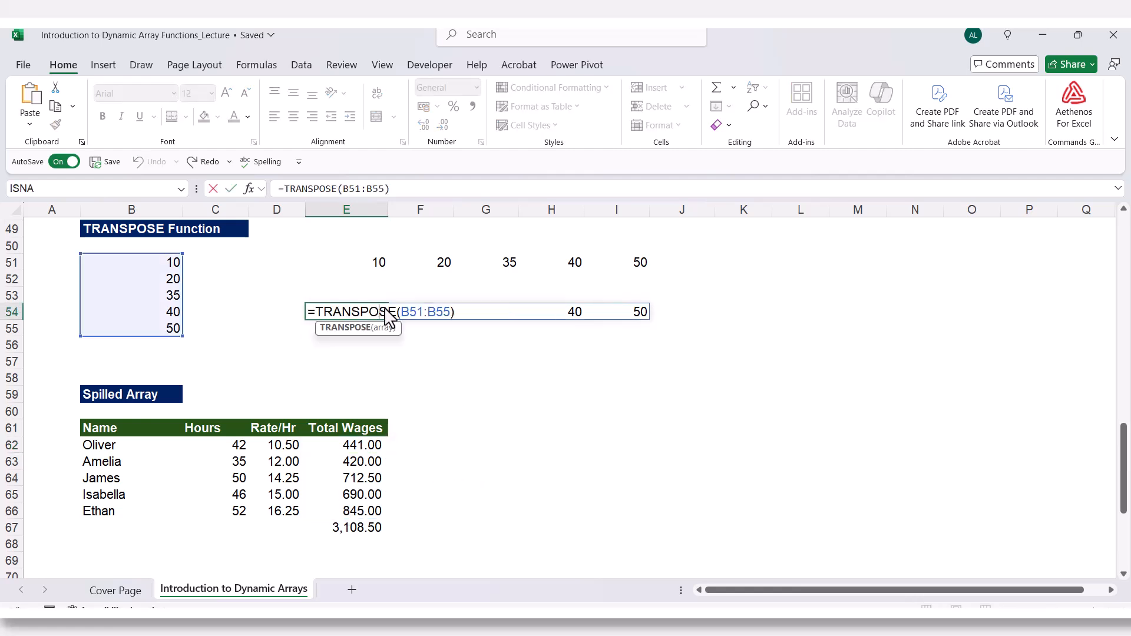
pyautogui.hotkey('ctrl', 'Return')
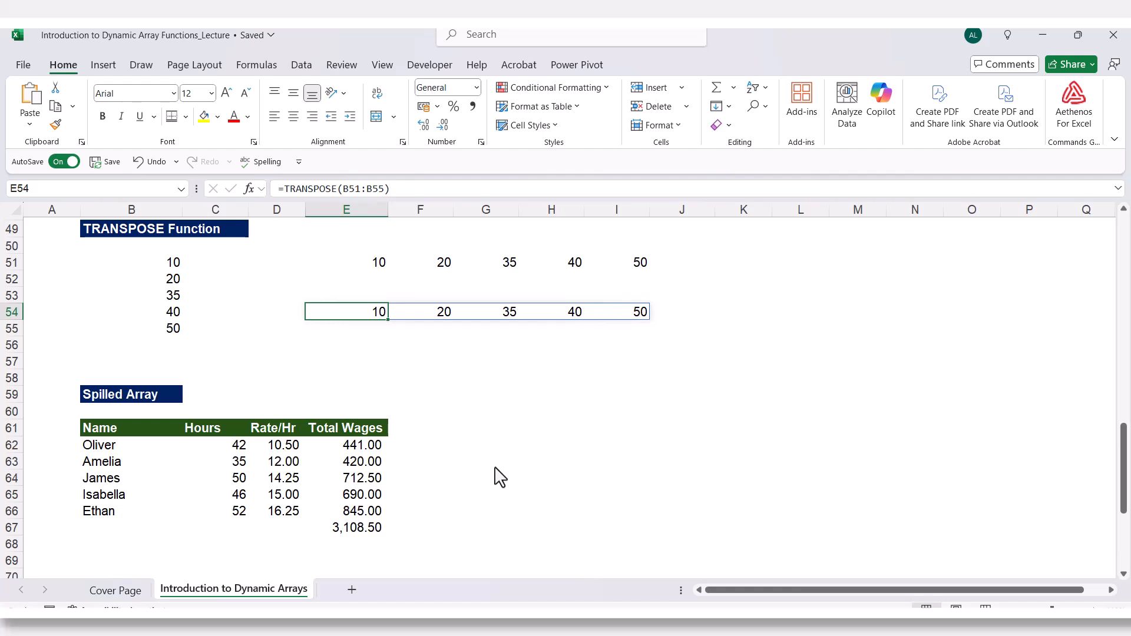
# Enter =C62:C66*D62:D66 in B72 of the #SPILL! Error section.
pyautogui.click(514, 452)
pyautogui.scroll(-2, 508, 450)
pyautogui.scroll(-2, 510, 452)
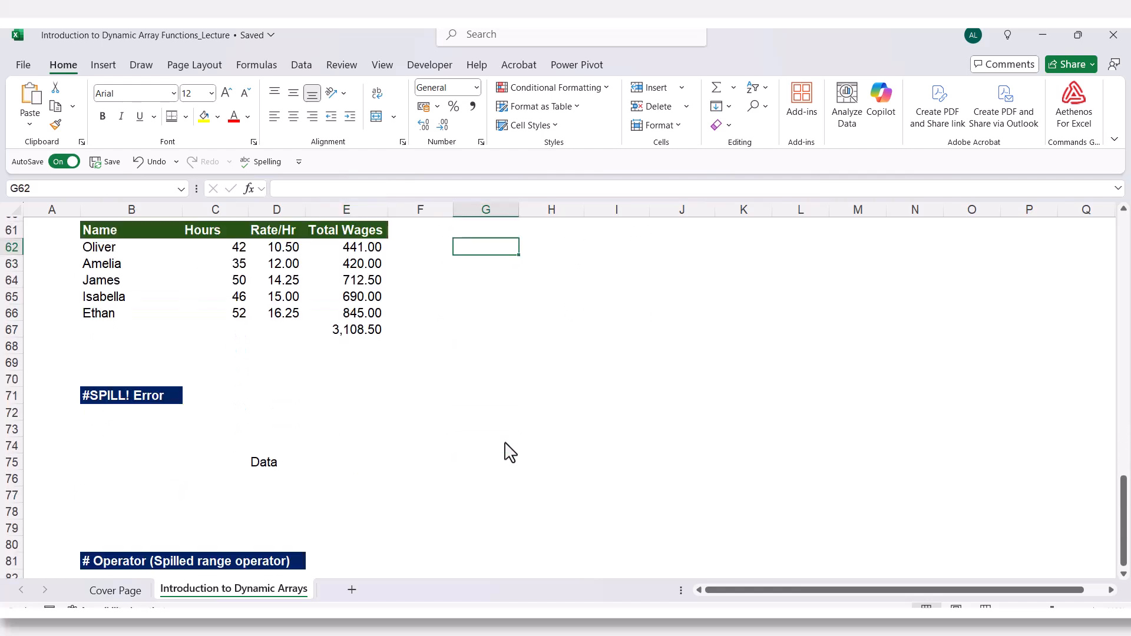
pyautogui.scroll(1, 510, 452)
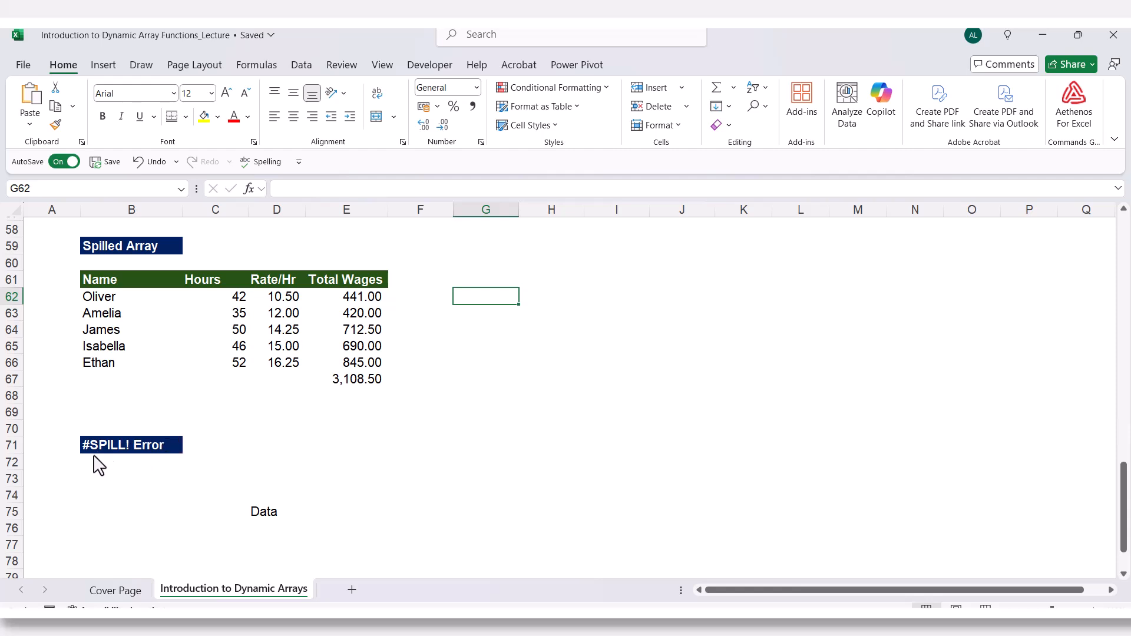
pyautogui.scroll(-1, 154, 470)
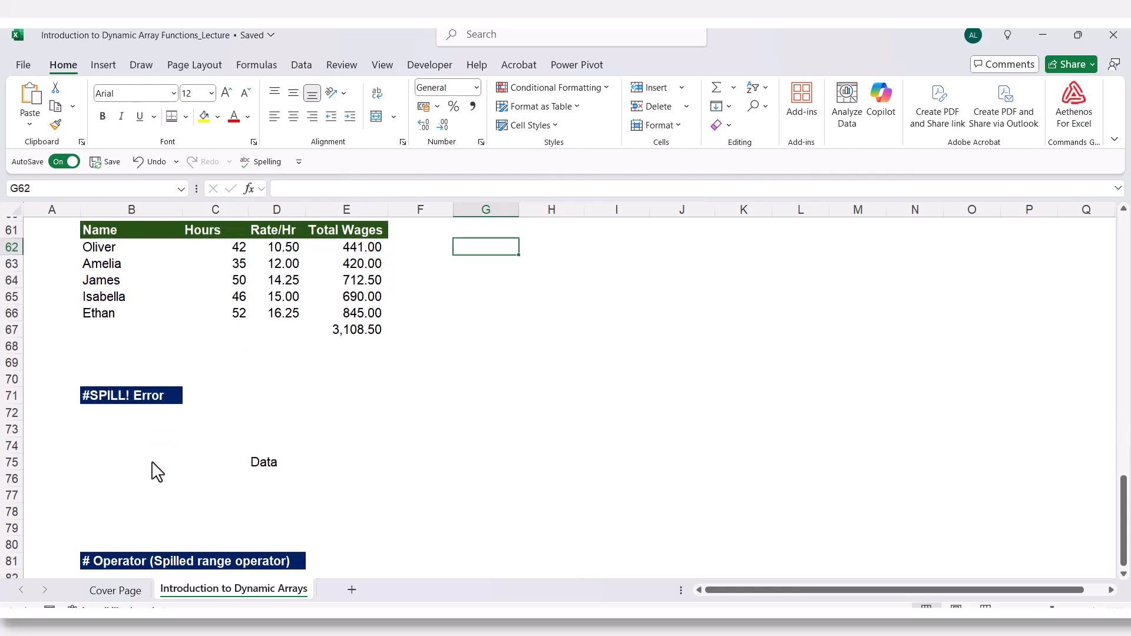
pyautogui.scroll(1, 136, 463)
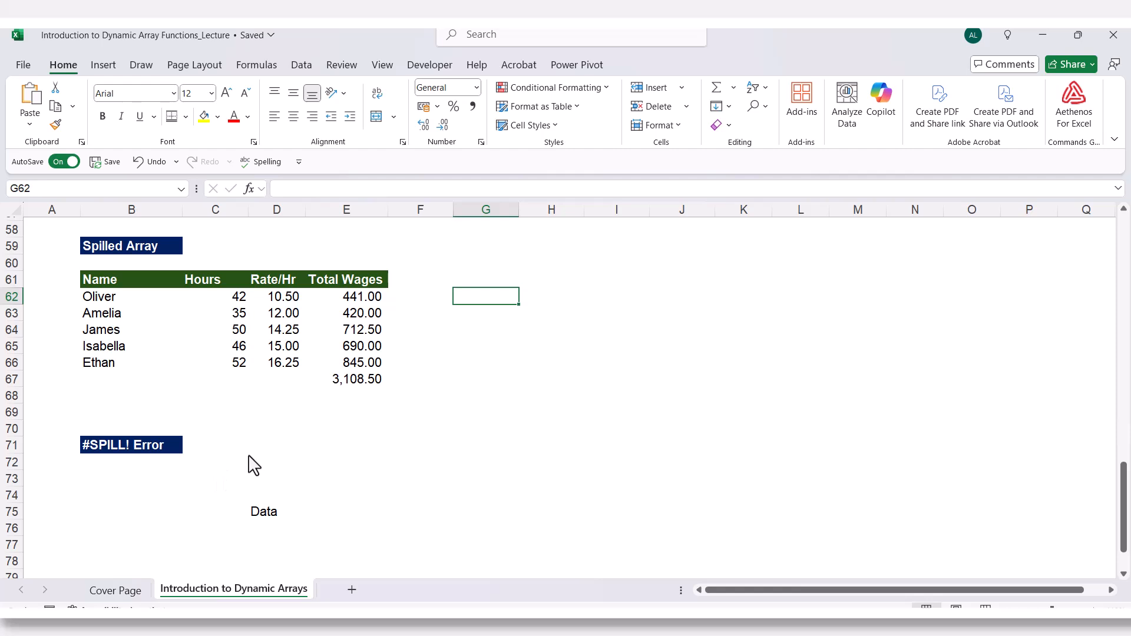
pyautogui.click(122, 468)
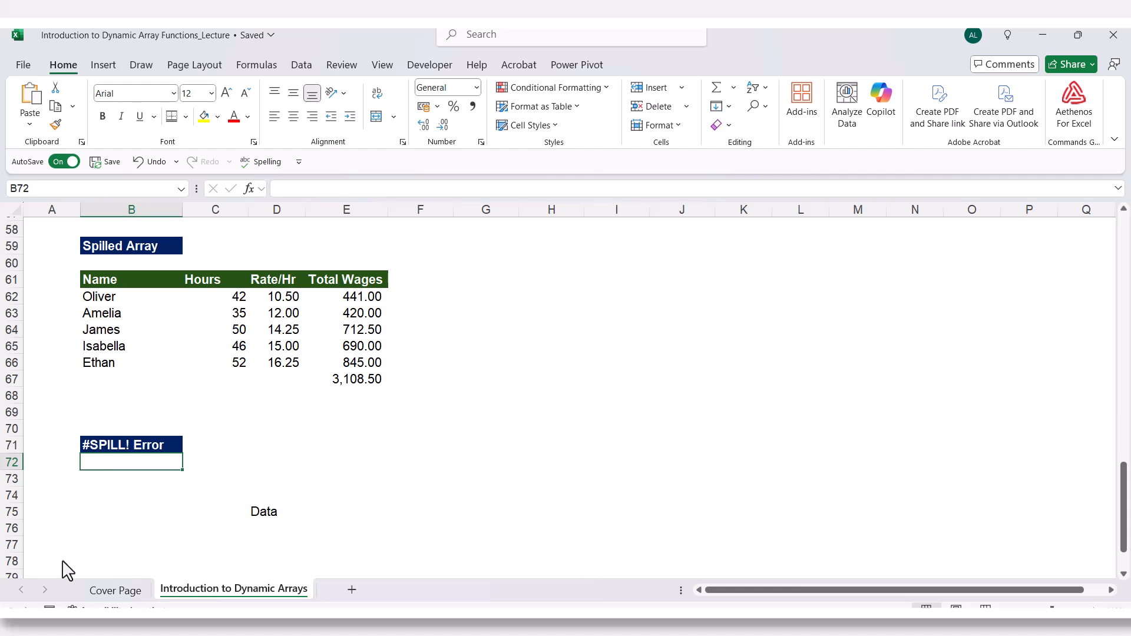
pyautogui.write('=')
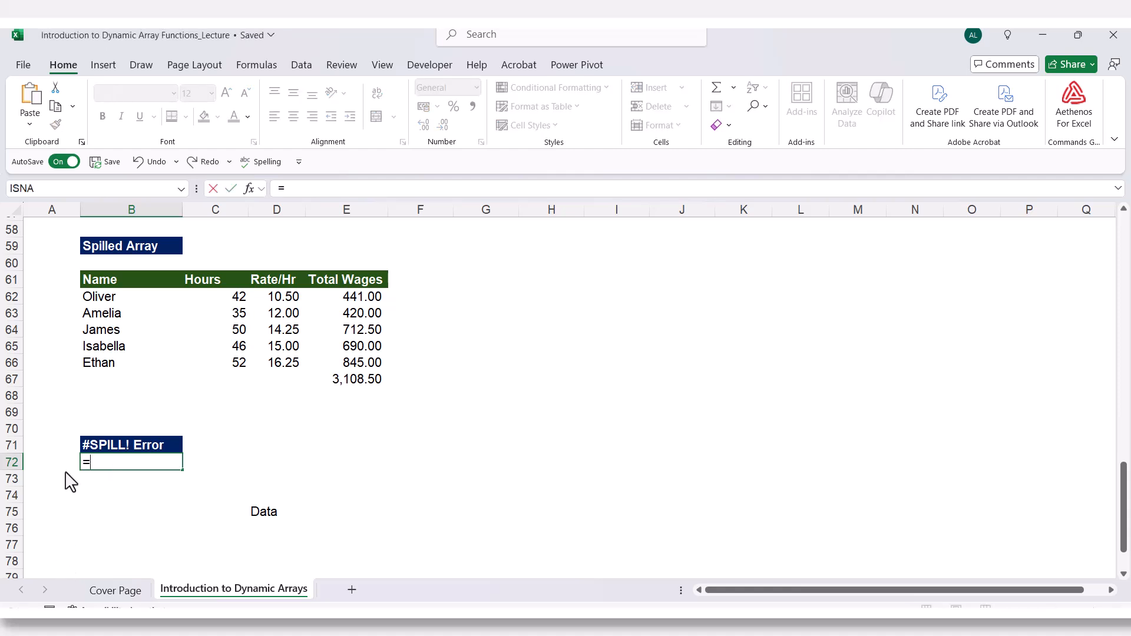
pyautogui.moveTo(228, 299); pyautogui.dragTo(223, 373)
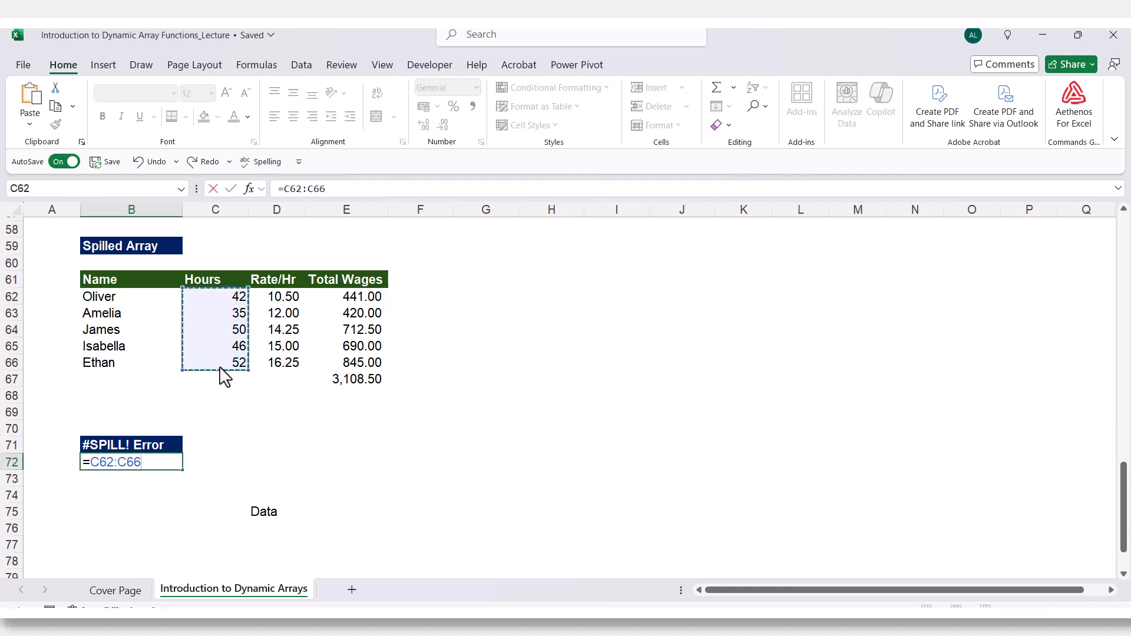
pyautogui.write('*')
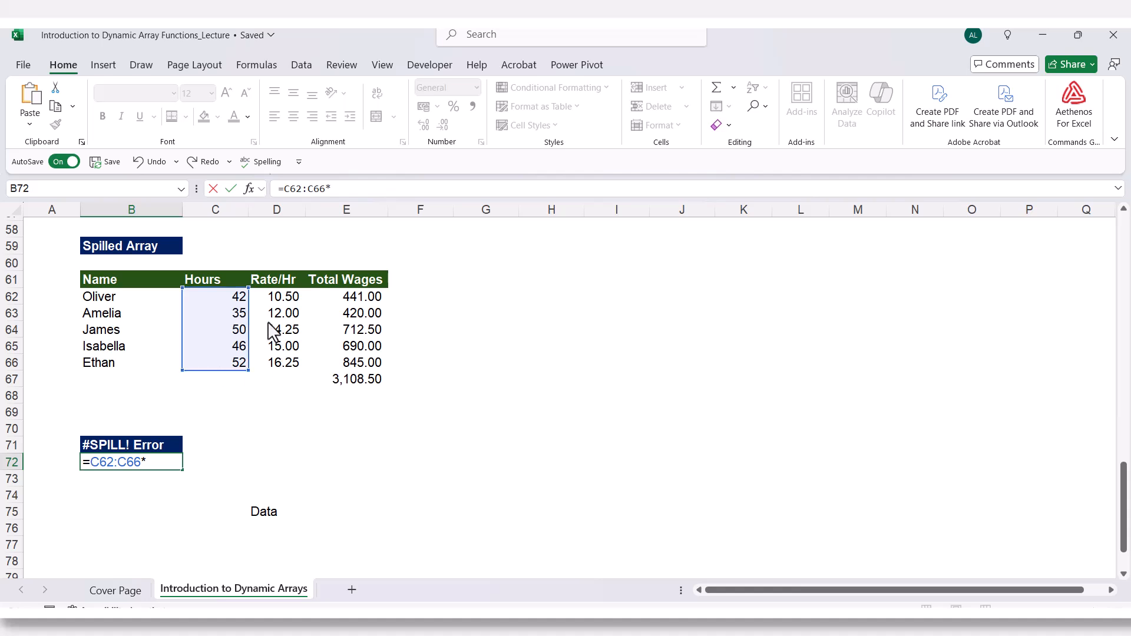
pyautogui.moveTo(281, 296); pyautogui.dragTo(282, 372)
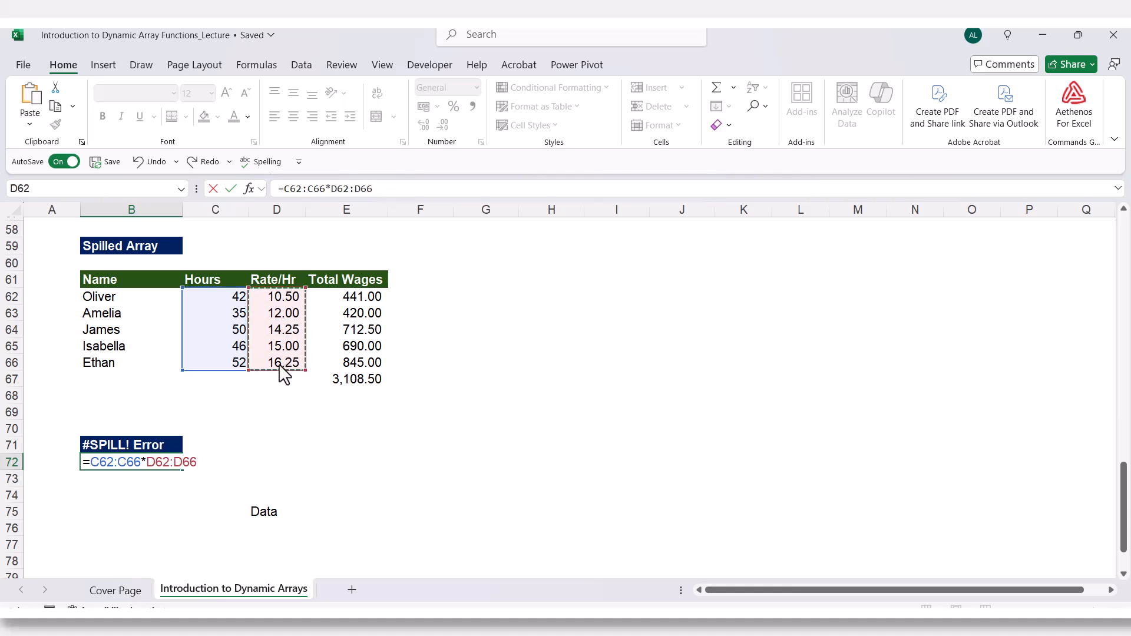
pyautogui.press('Return')
pyautogui.click(230, 465)
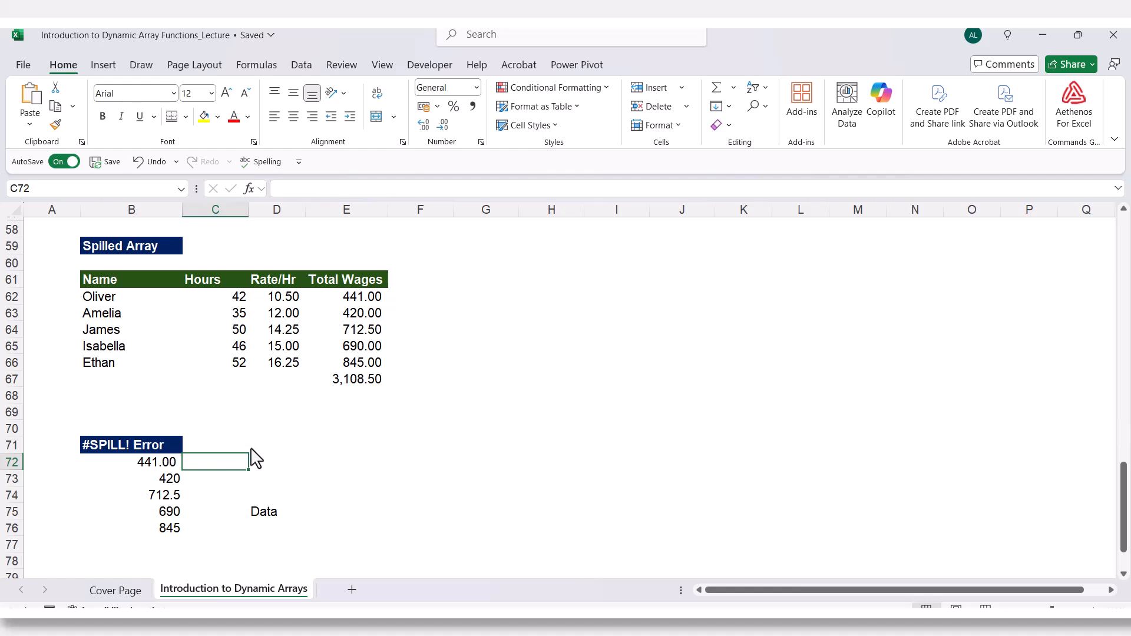
# Enter =C62:C66*D62:D66 in D72, directly above the Data cell in D75.
pyautogui.click(270, 468)
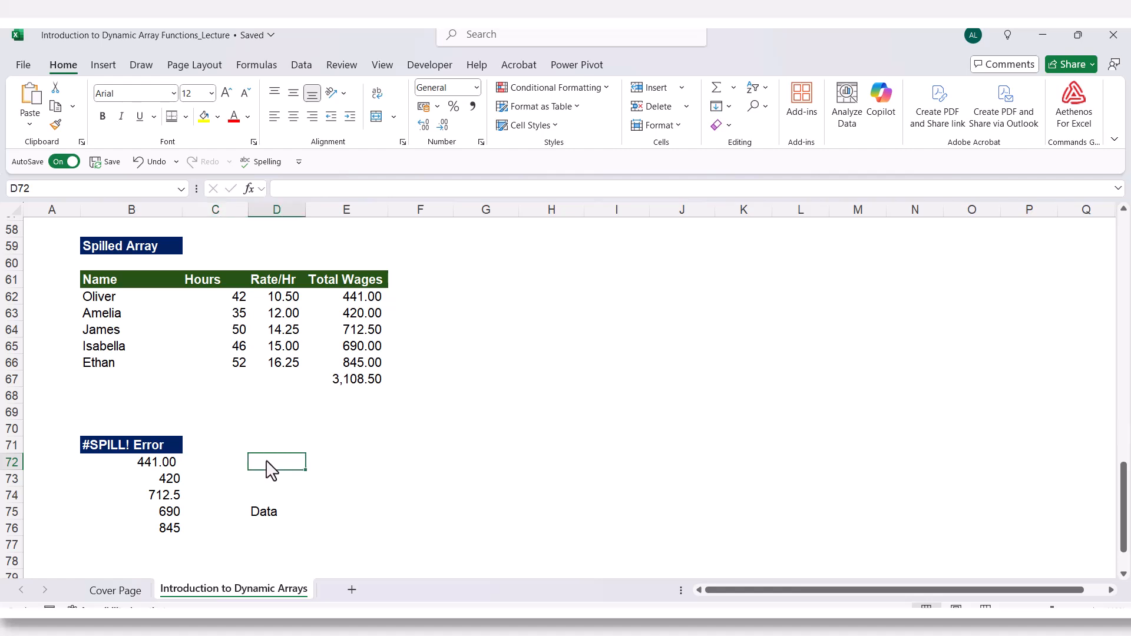
pyautogui.write('=')
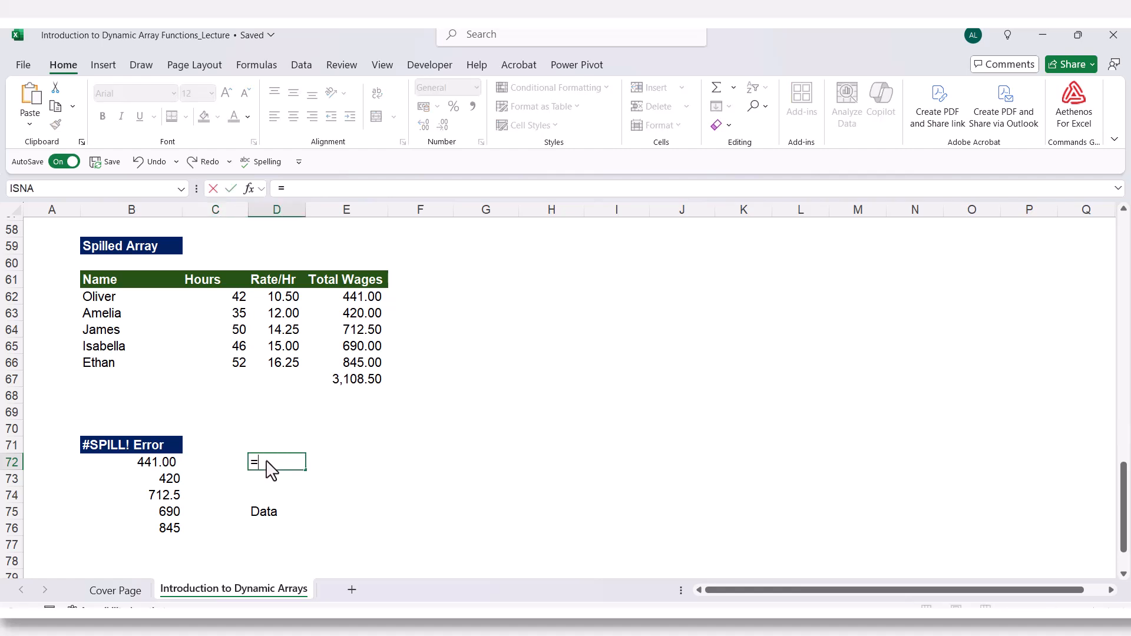
pyautogui.moveTo(219, 298); pyautogui.dragTo(210, 374)
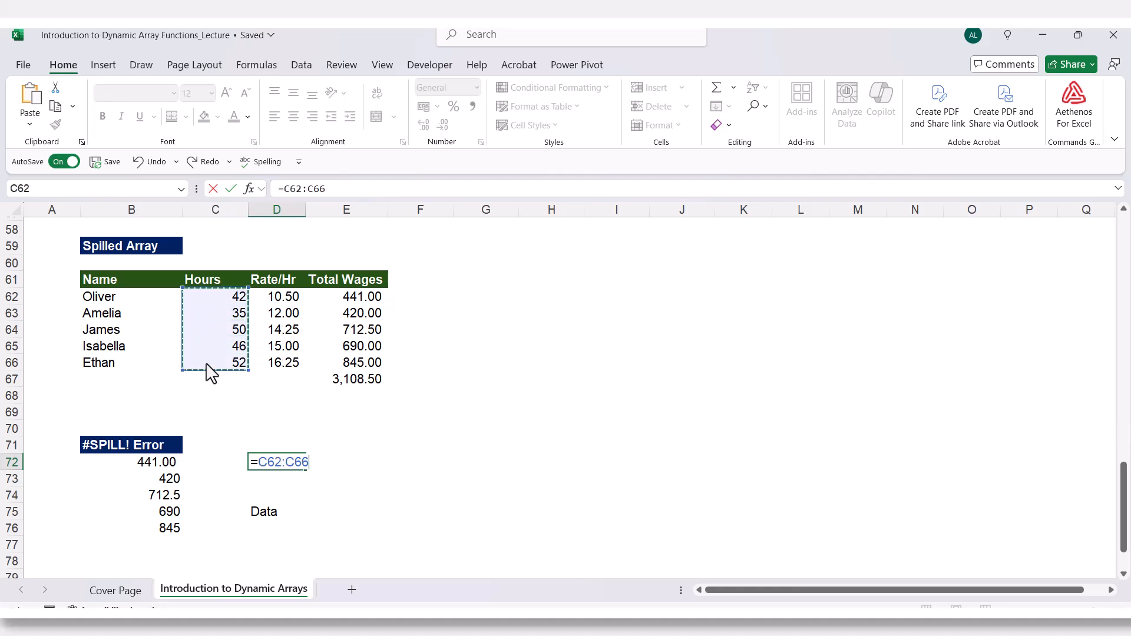
pyautogui.write('*')
pyautogui.moveTo(286, 298); pyautogui.dragTo(281, 374)
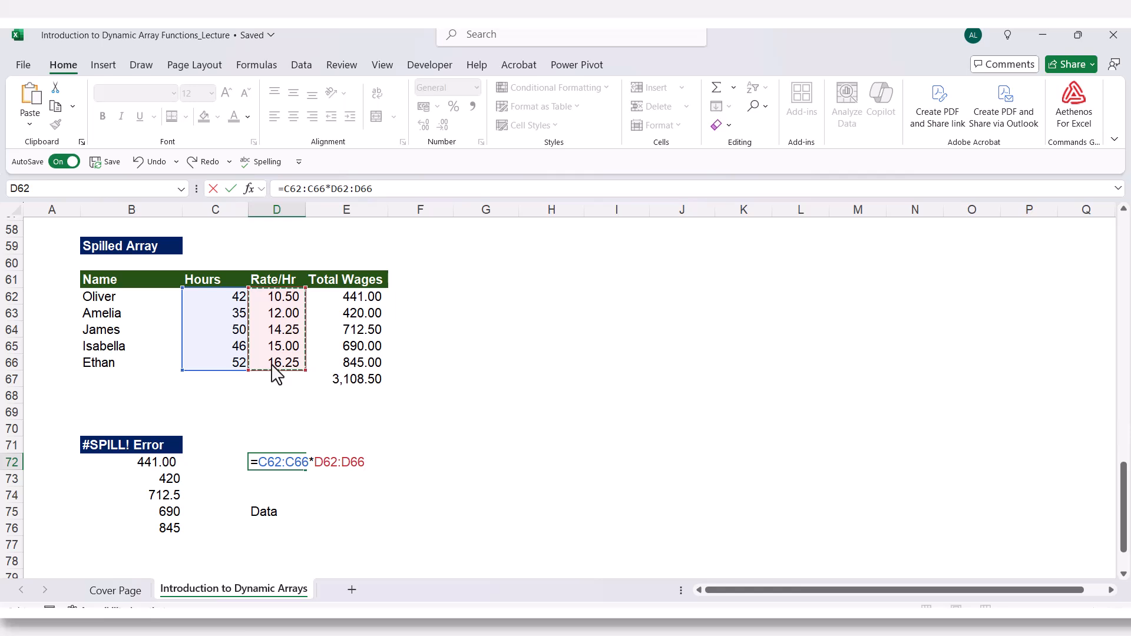
pyautogui.press('Return')
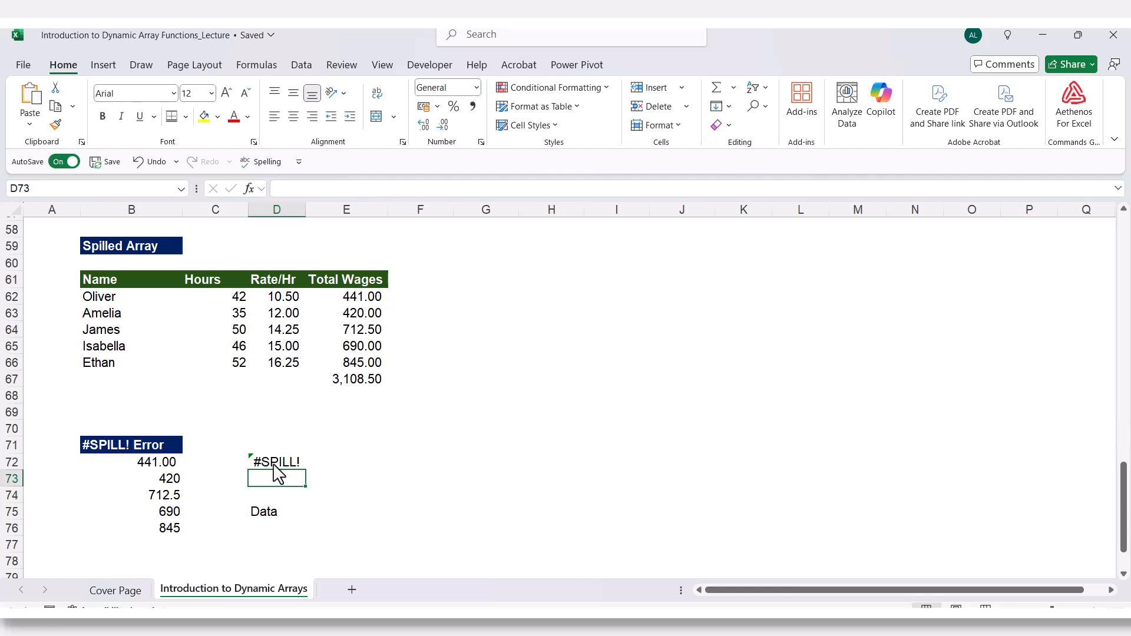
# Move the Data entry from D75 to E75.
pyautogui.click(262, 514)
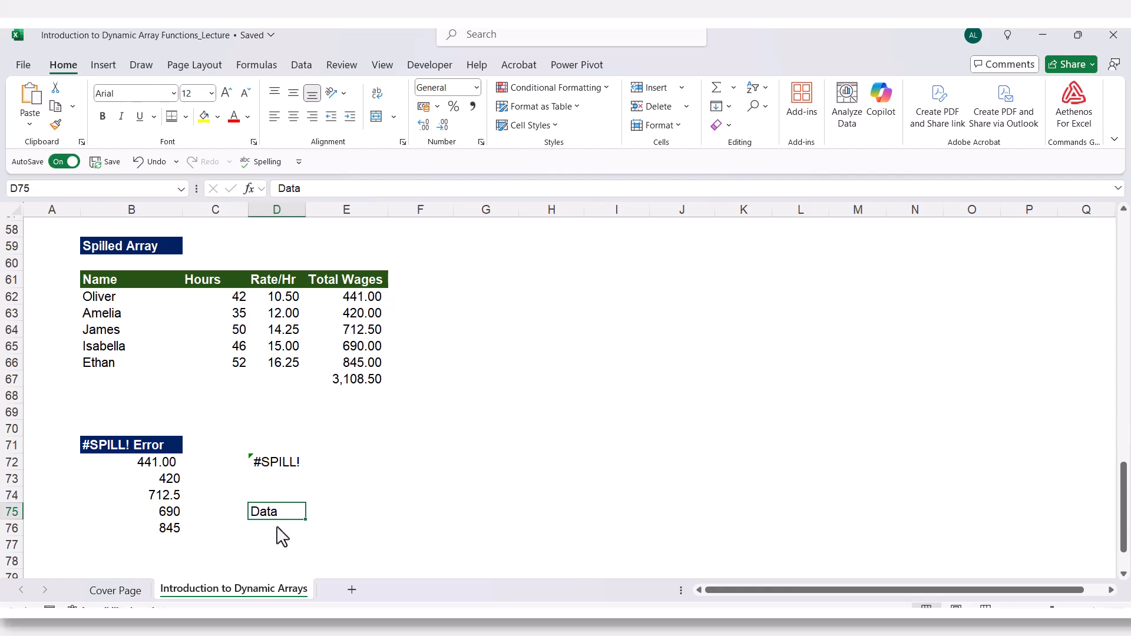
pyautogui.click(175, 533)
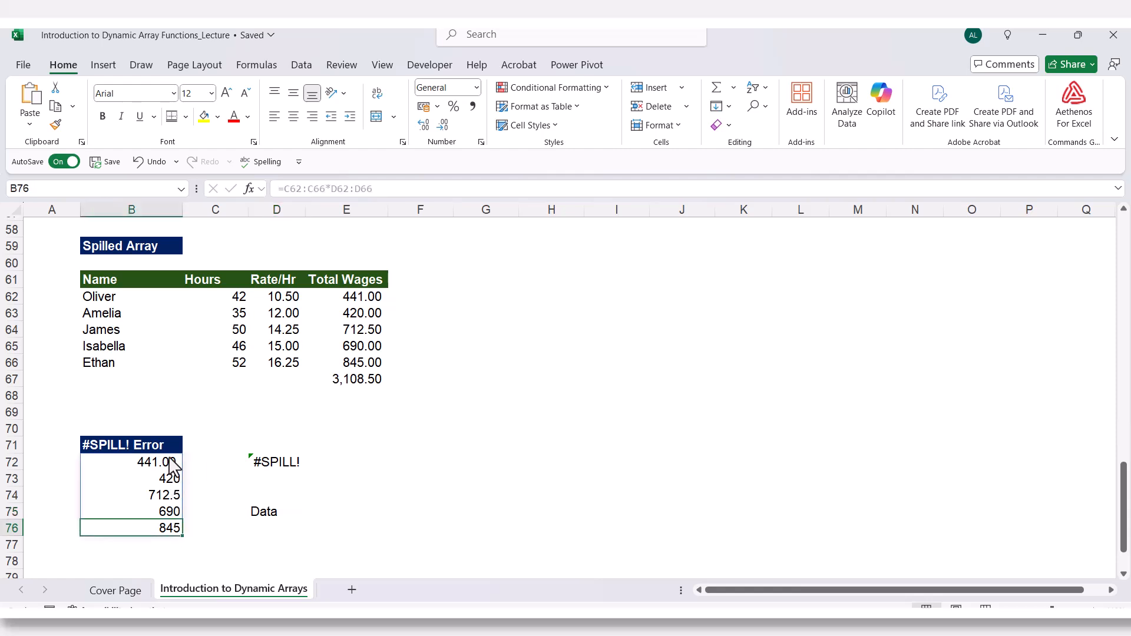
pyautogui.click(252, 514)
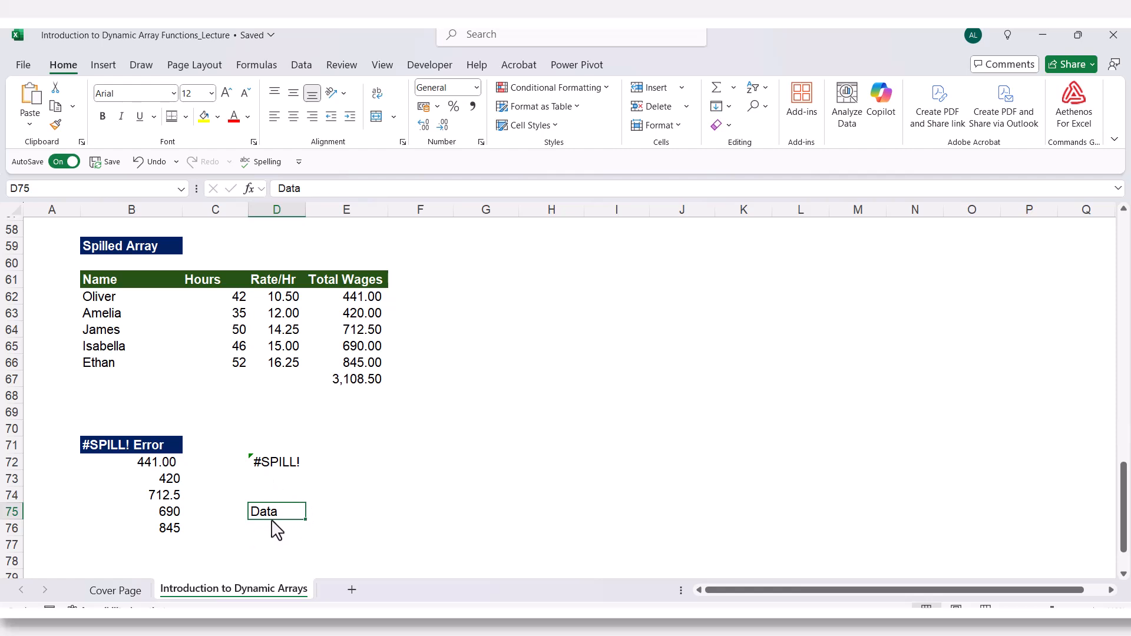
pyautogui.moveTo(271, 520); pyautogui.dragTo(342, 520)
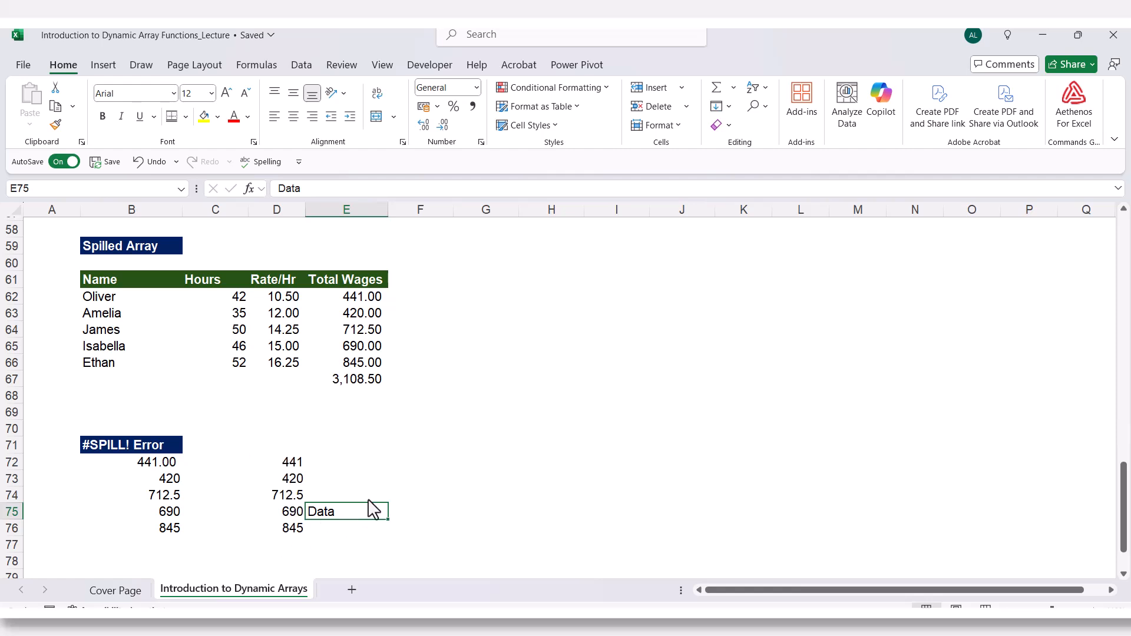
pyautogui.click(340, 529)
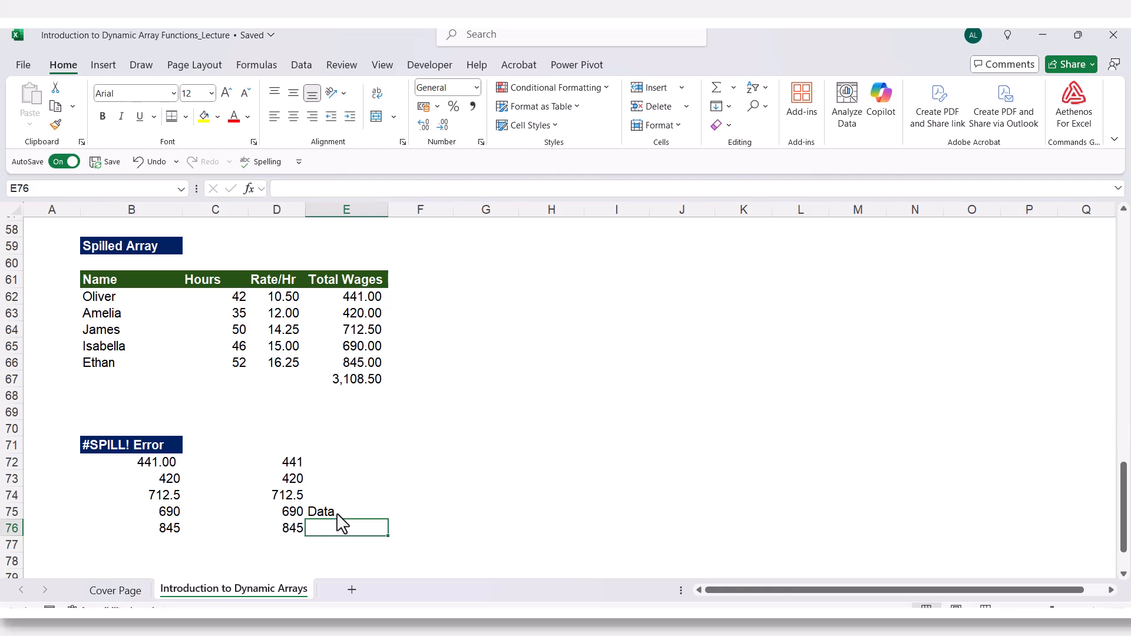
pyautogui.click(335, 515)
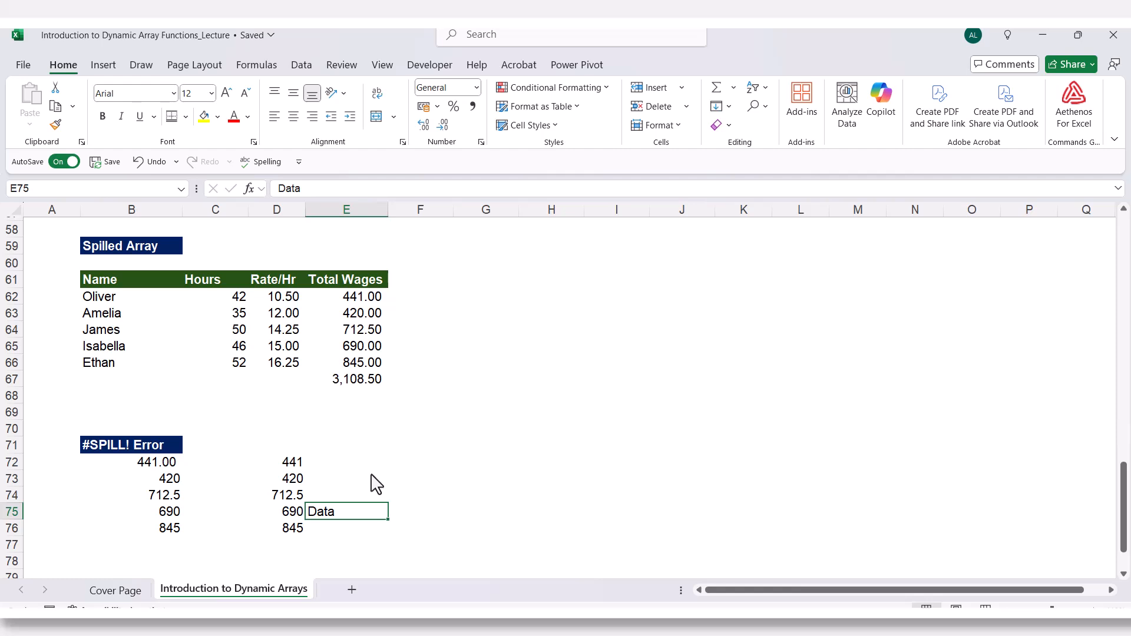
pyautogui.scroll(-5, 443, 430)
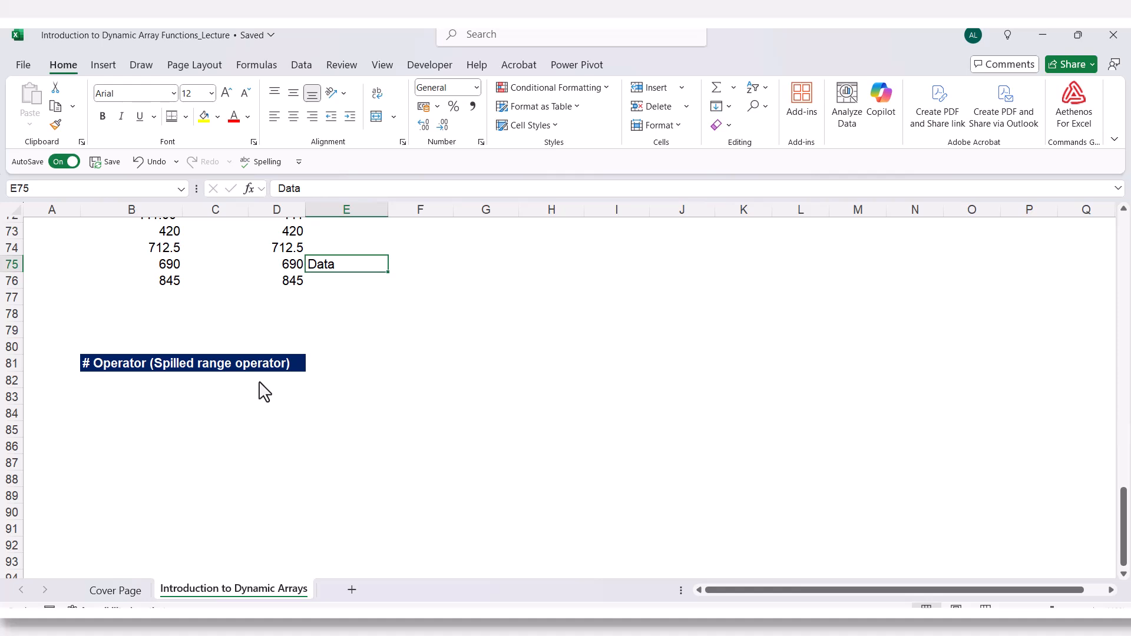
# Enter =C62:C66*D62:D66 in B83 of the # Operator (Spilled range operator) section.
pyautogui.click(163, 397)
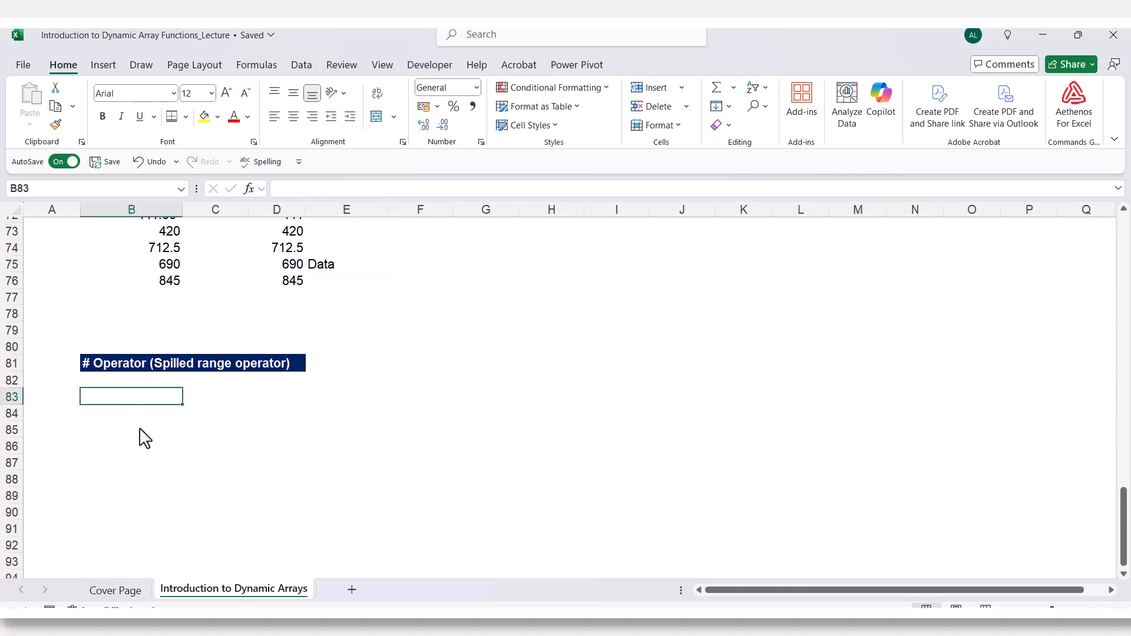
pyautogui.scroll(3, 131, 498)
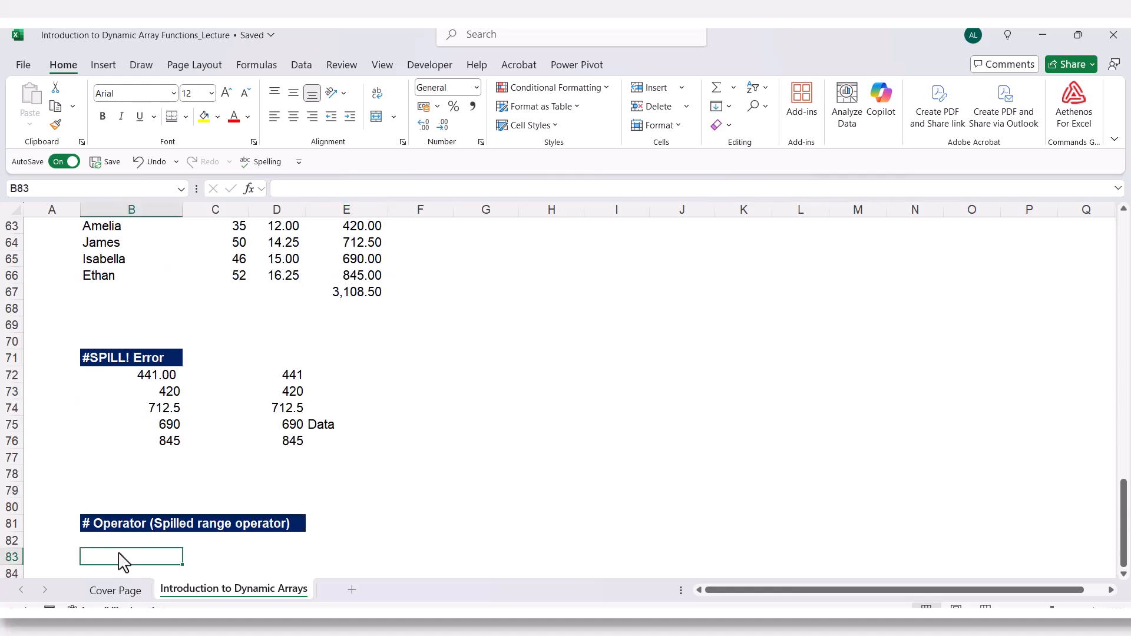
pyautogui.write('=')
pyautogui.scroll(3, 130, 498)
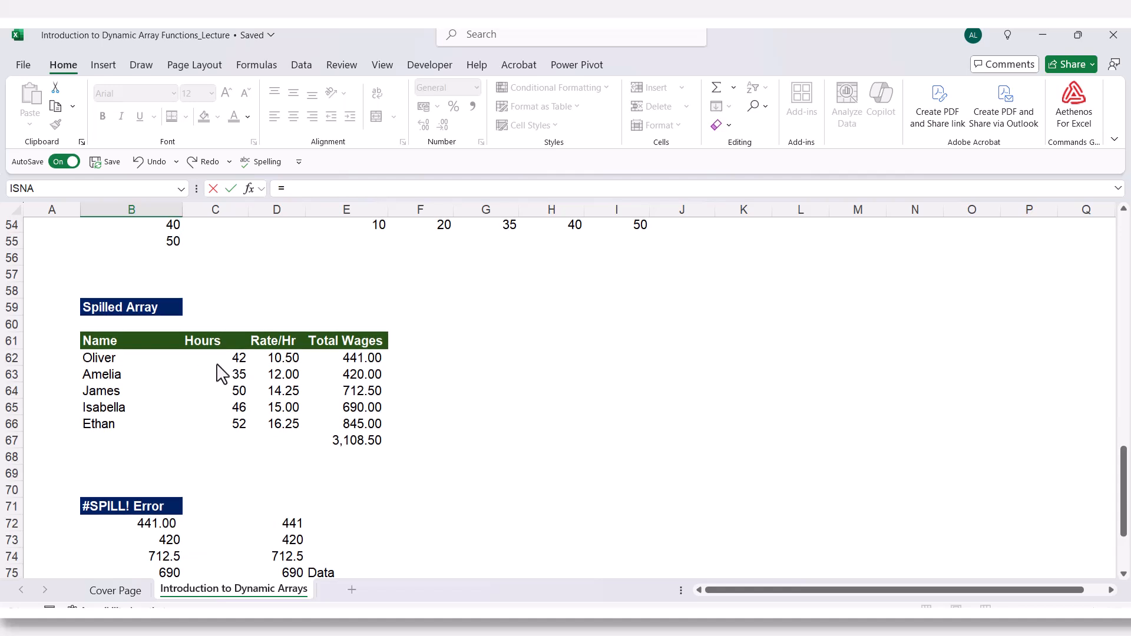
pyautogui.moveTo(235, 361); pyautogui.dragTo(231, 430)
pyautogui.write('*')
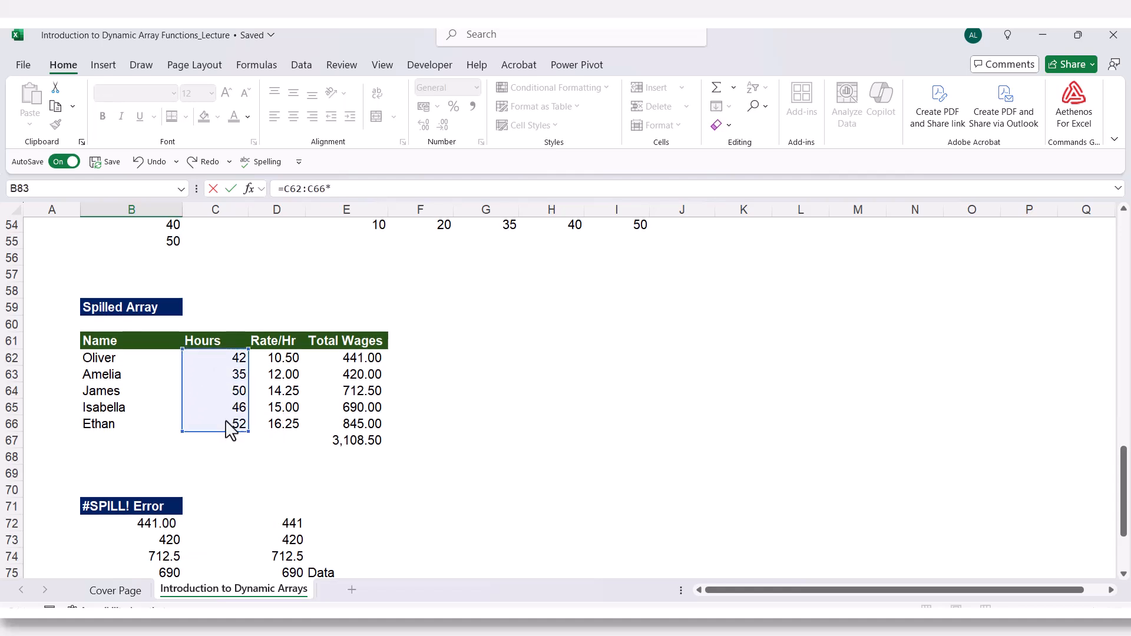
pyautogui.moveTo(281, 361); pyautogui.dragTo(271, 439)
pyautogui.press('Return')
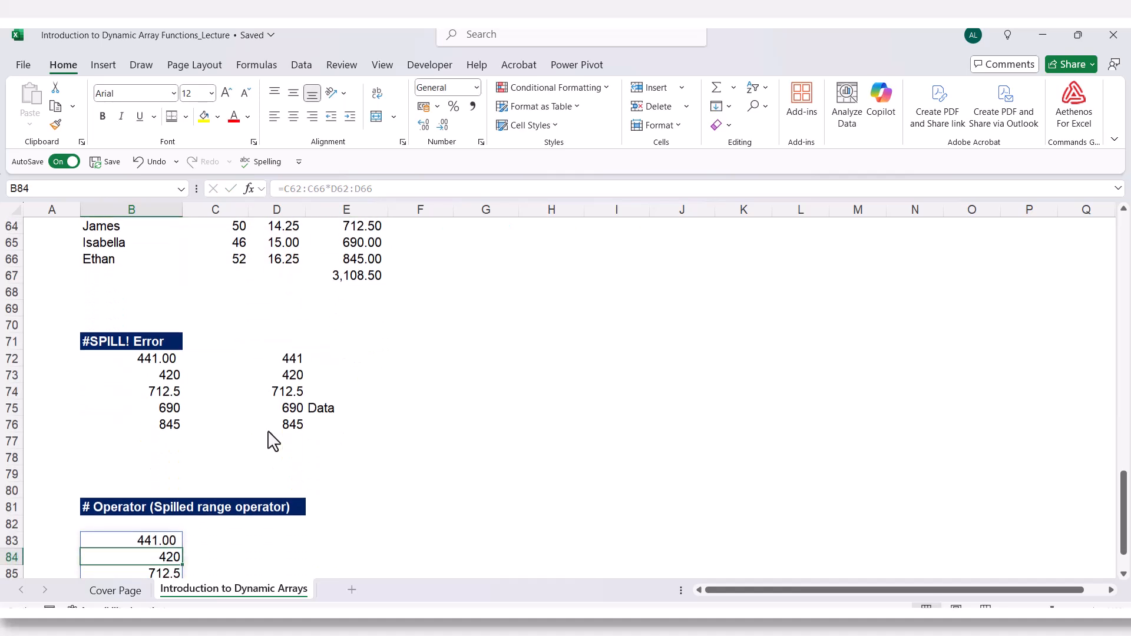
# Enter =SUM(B83#) in D83 by selecting the spilled wage range.
pyautogui.scroll(-3, 273, 441)
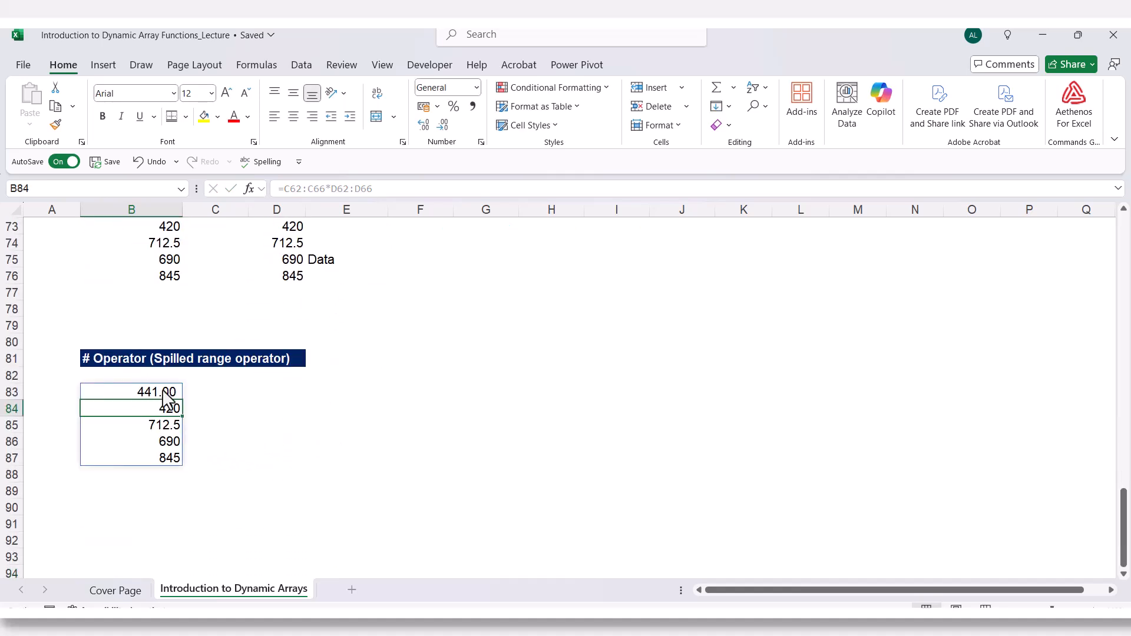
pyautogui.click(147, 459)
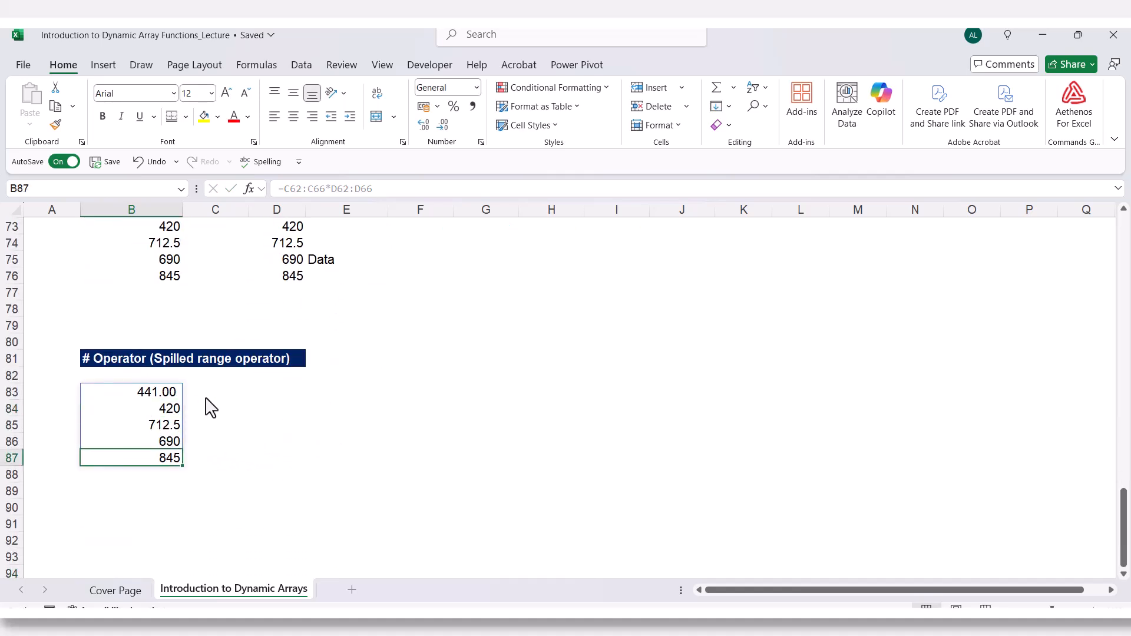
pyautogui.click(262, 393)
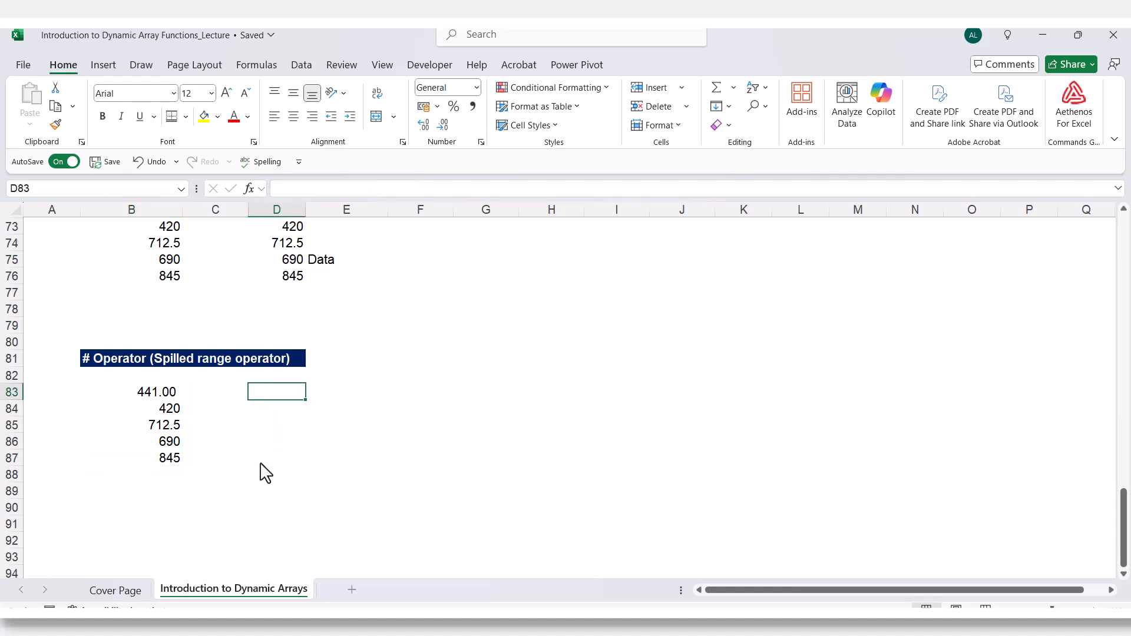
pyautogui.write('=sum')
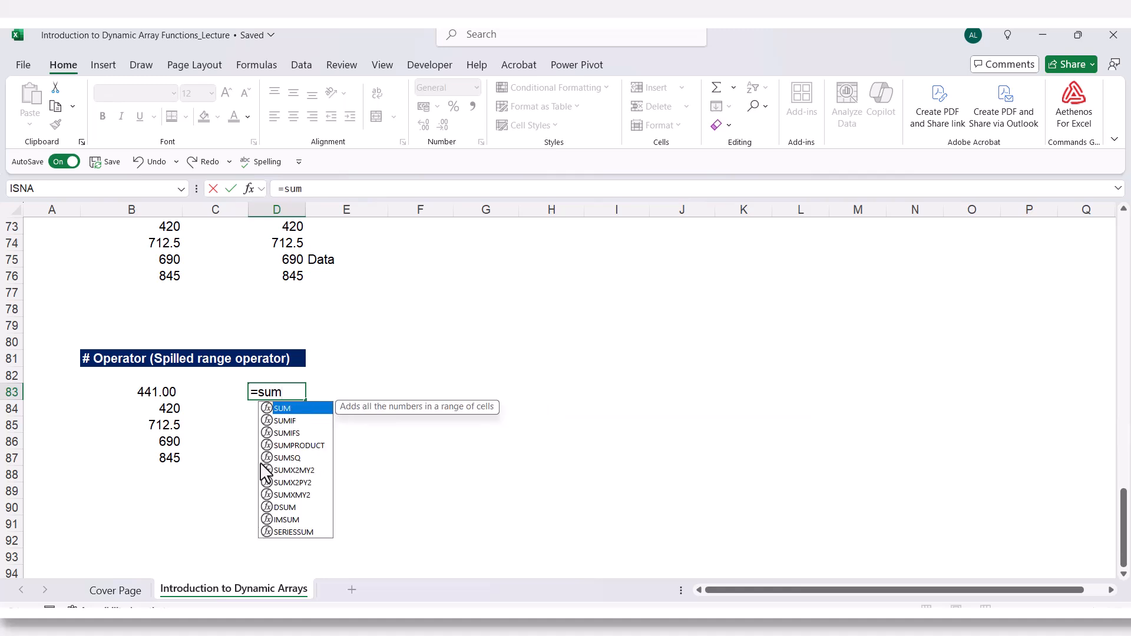
pyautogui.write('(')
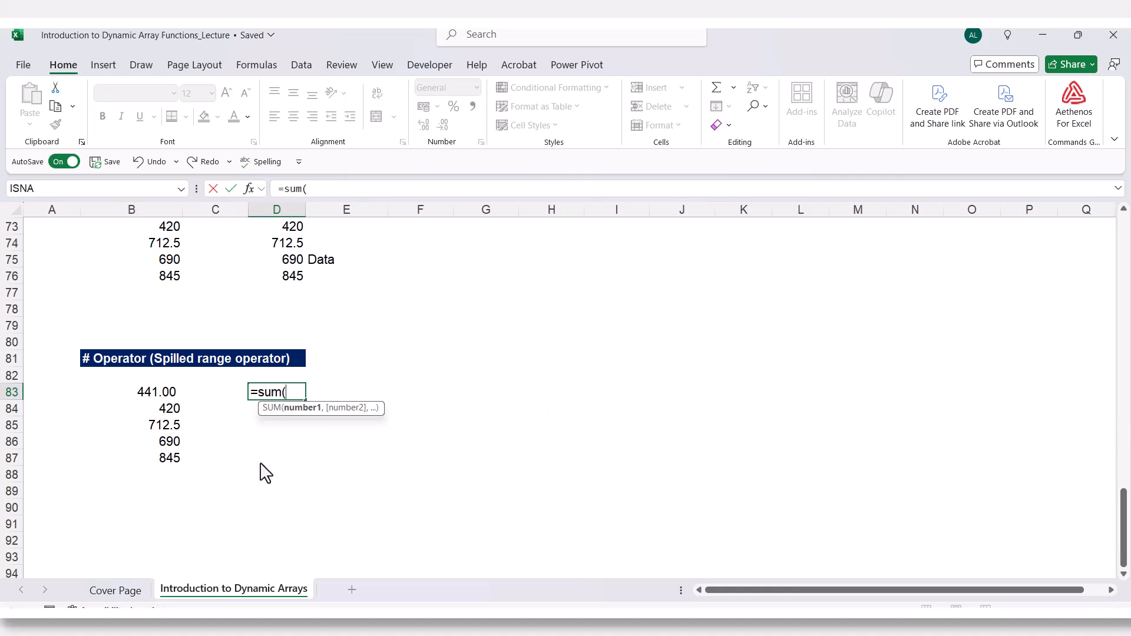
pyautogui.moveTo(154, 396); pyautogui.dragTo(152, 468)
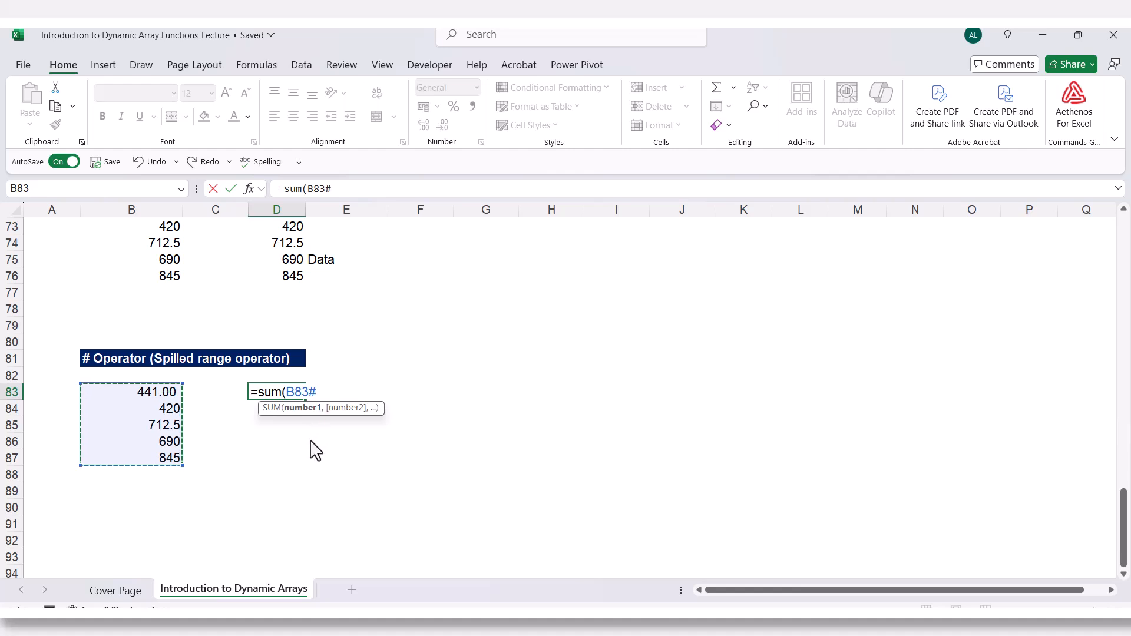
pyautogui.write(')')
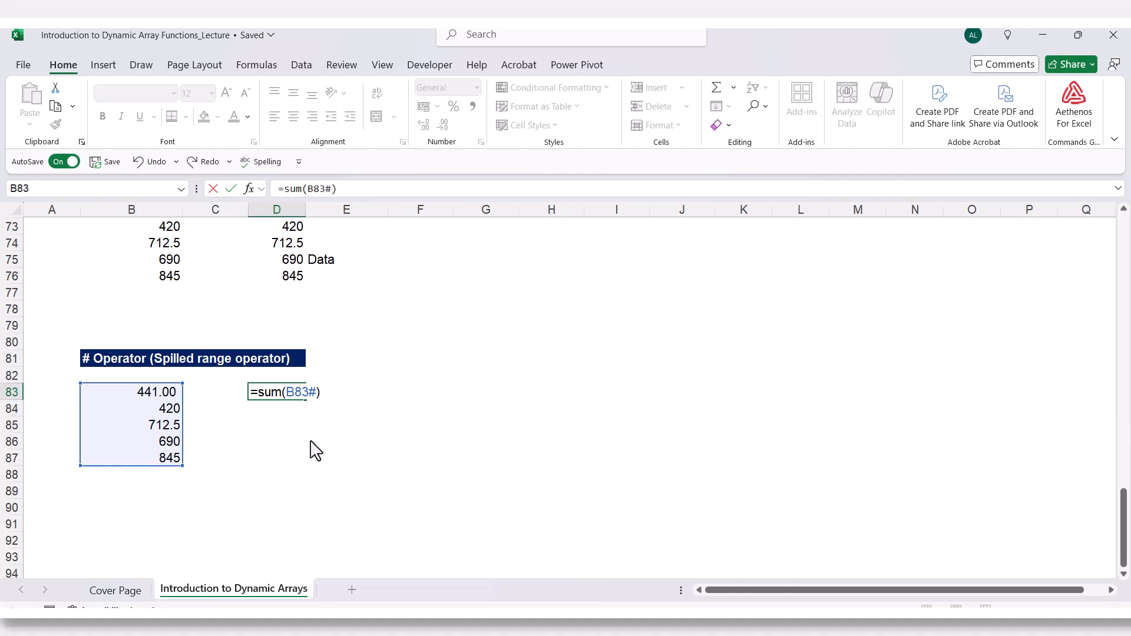
pyautogui.press('Return')
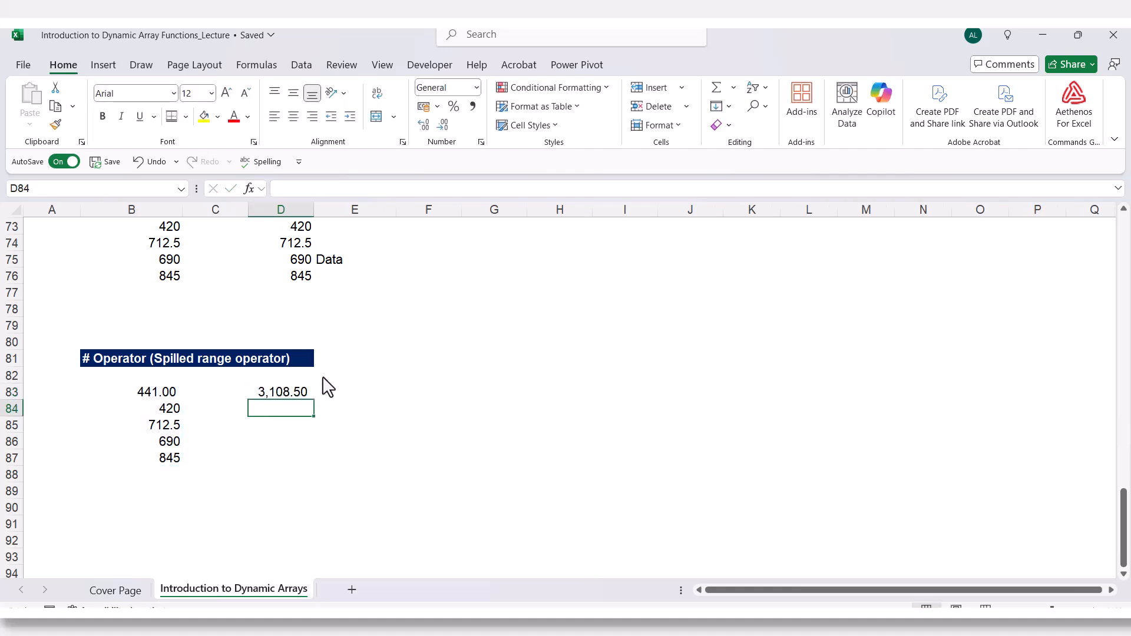
# Open the SUM formula in D83 for editing to examine its spilled range reference.
pyautogui.doubleClick(290, 391)
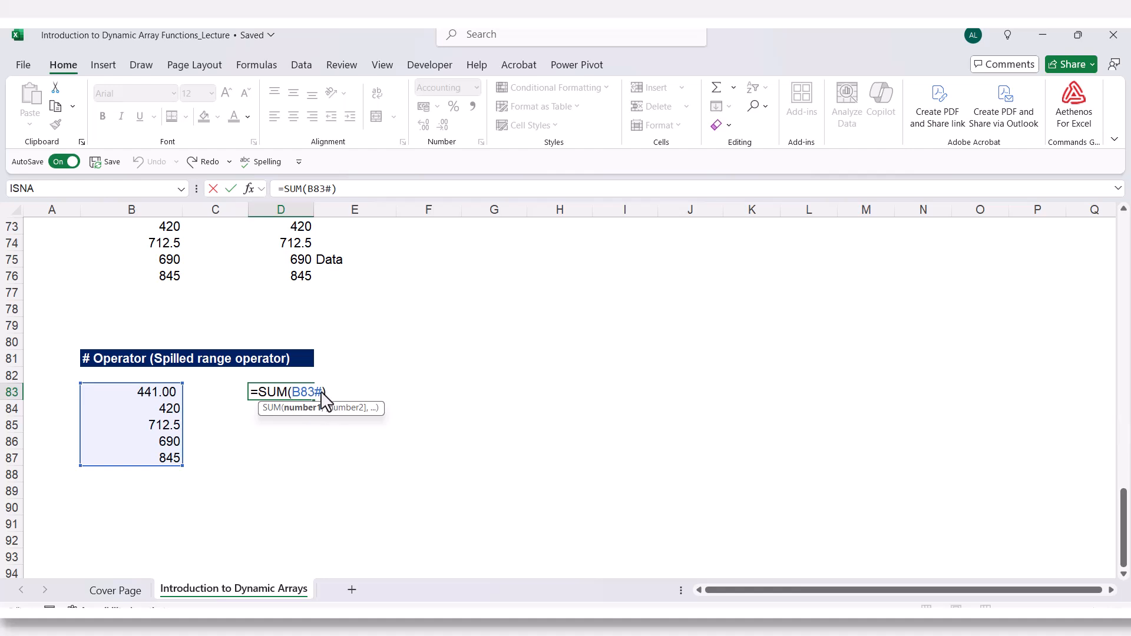
pyautogui.moveTo(314, 393); pyautogui.dragTo(323, 392)
pyautogui.click(357, 394)
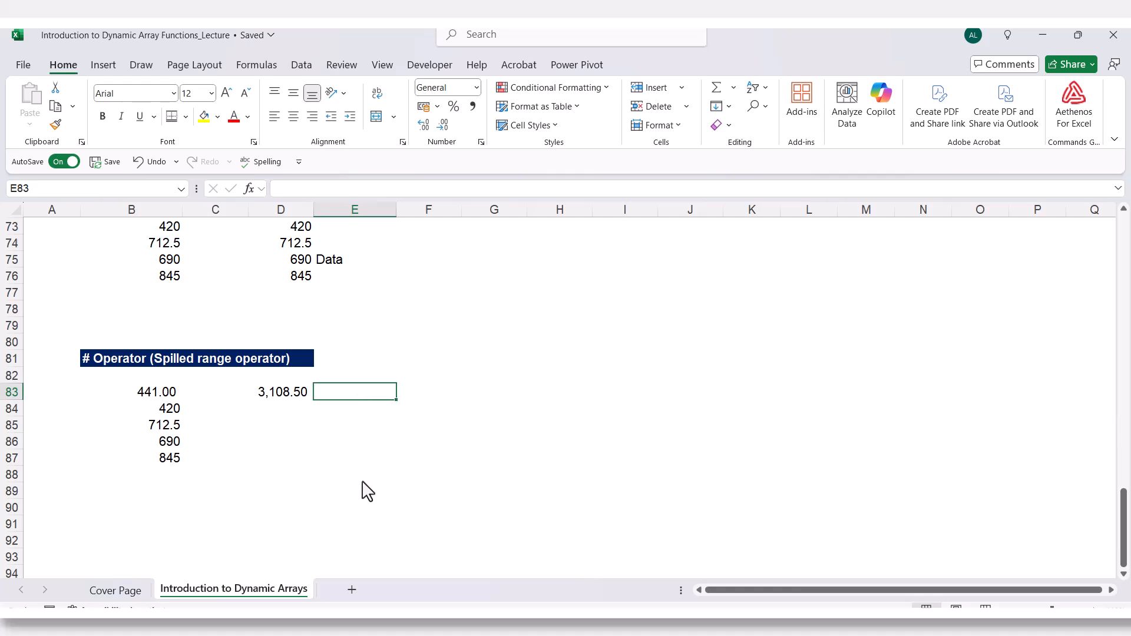
# Enter =sum(B83#) in E83, writing the spilled range reference by hand.
pyautogui.write('=')
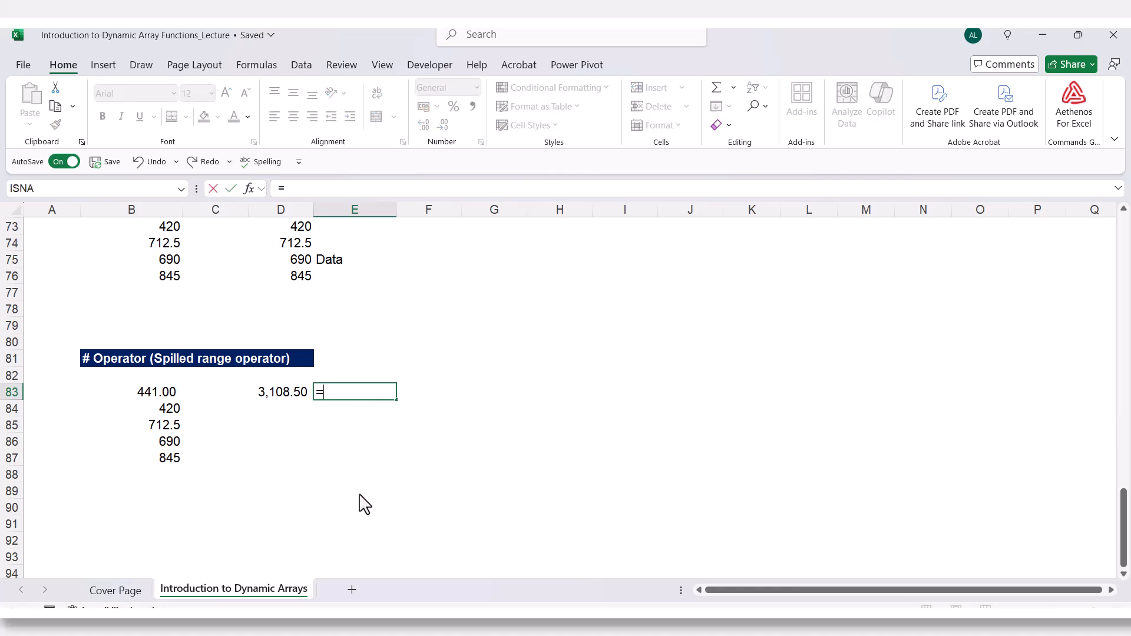
pyautogui.write('sum')
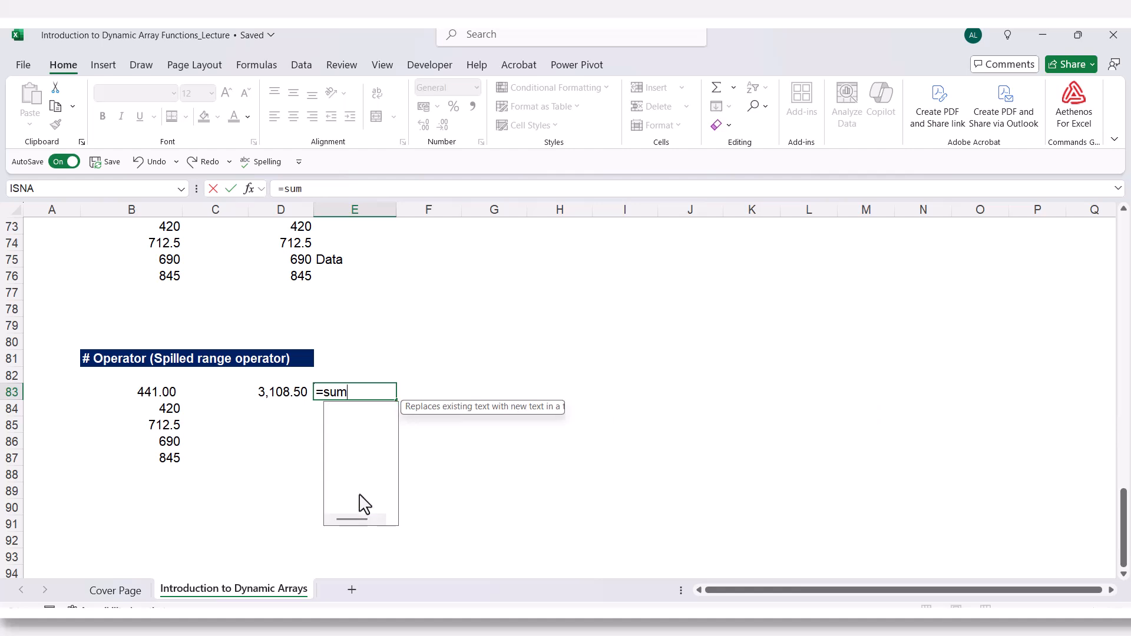
pyautogui.write('(')
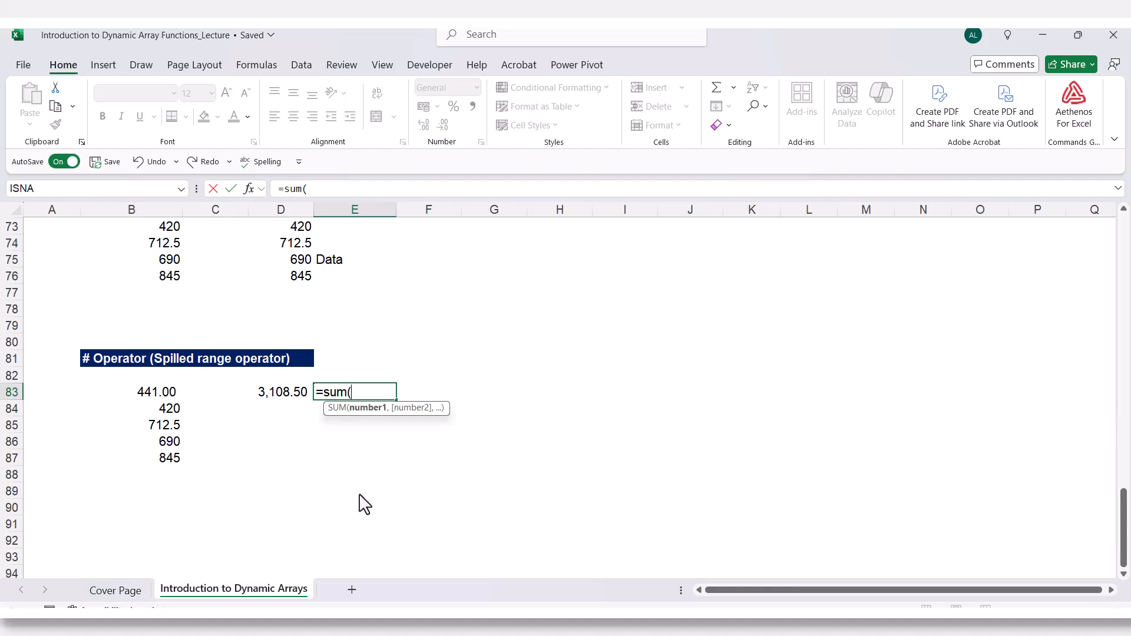
pyautogui.write('B')
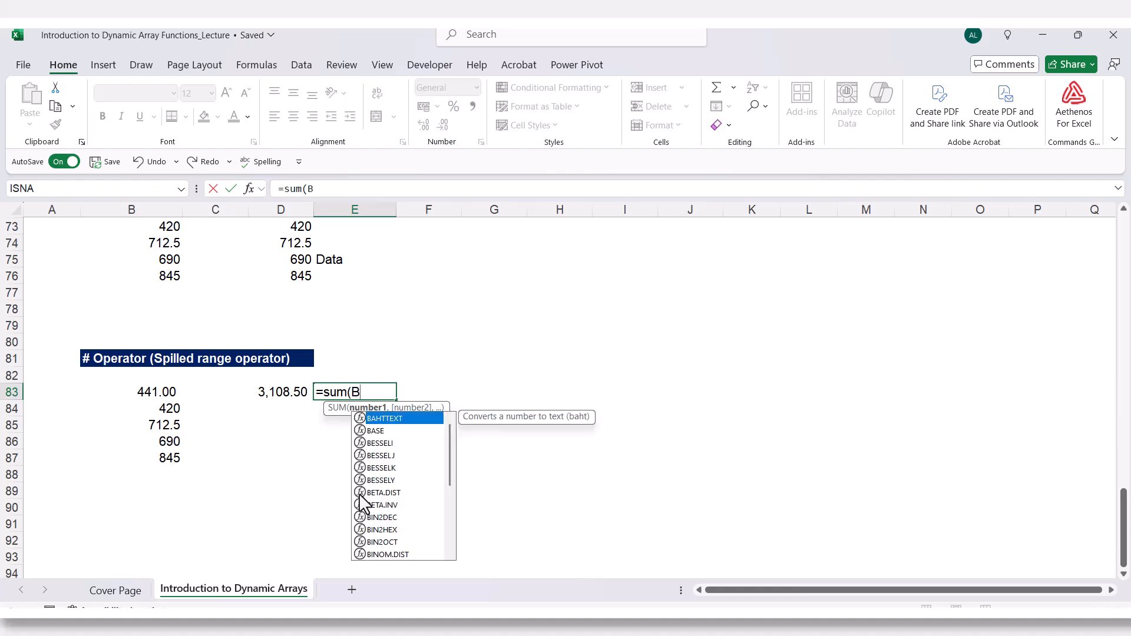
pyautogui.write('83')
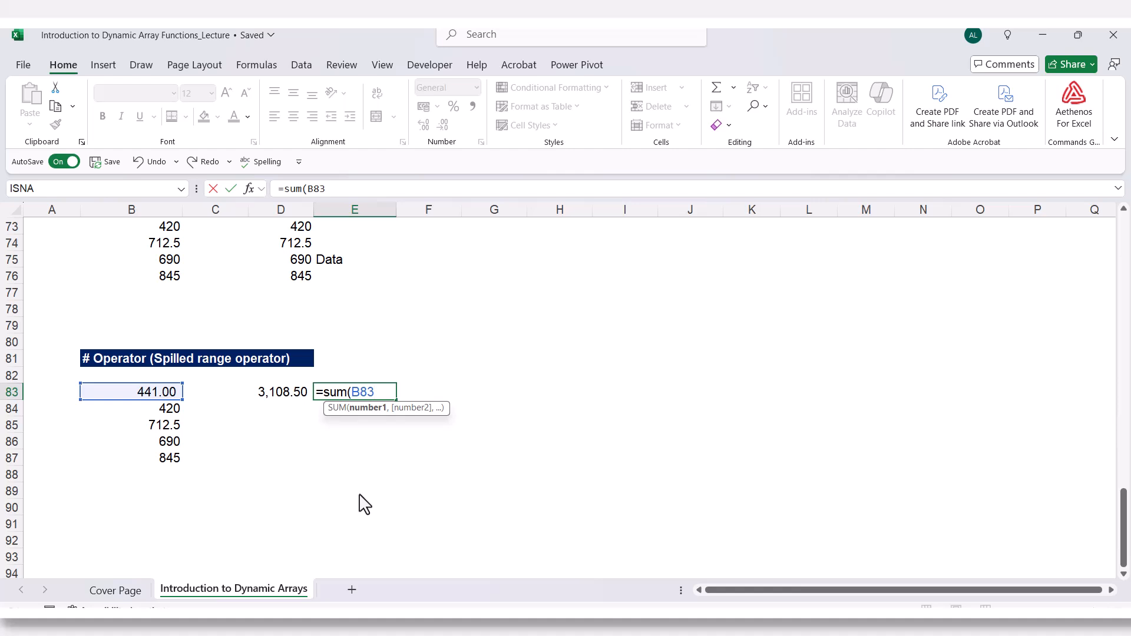
pyautogui.write('#')
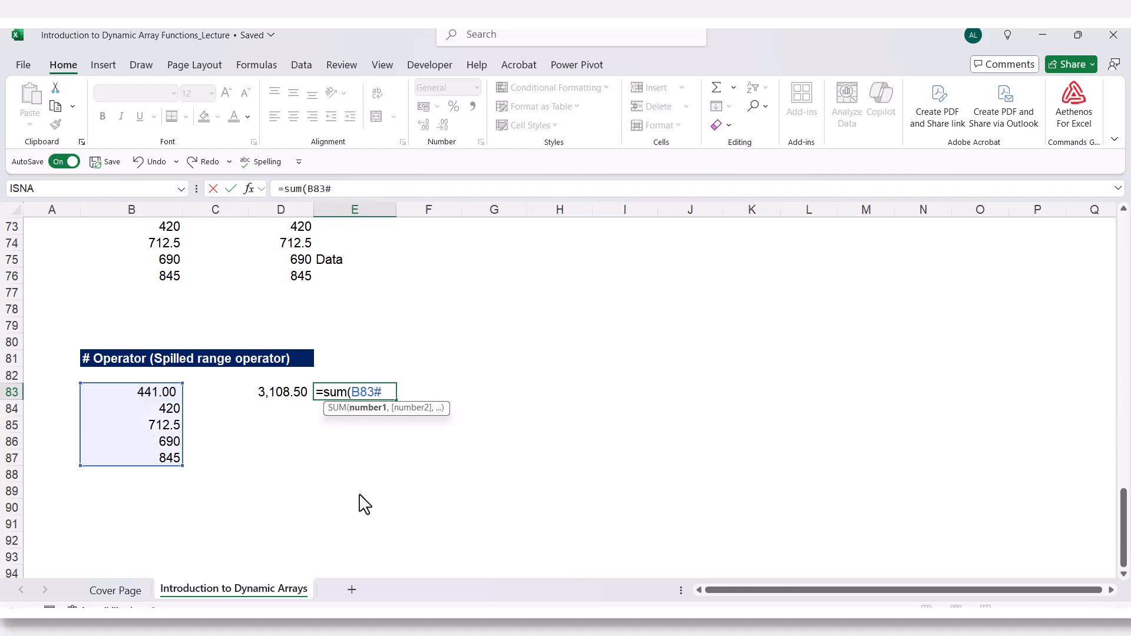
pyautogui.write(')')
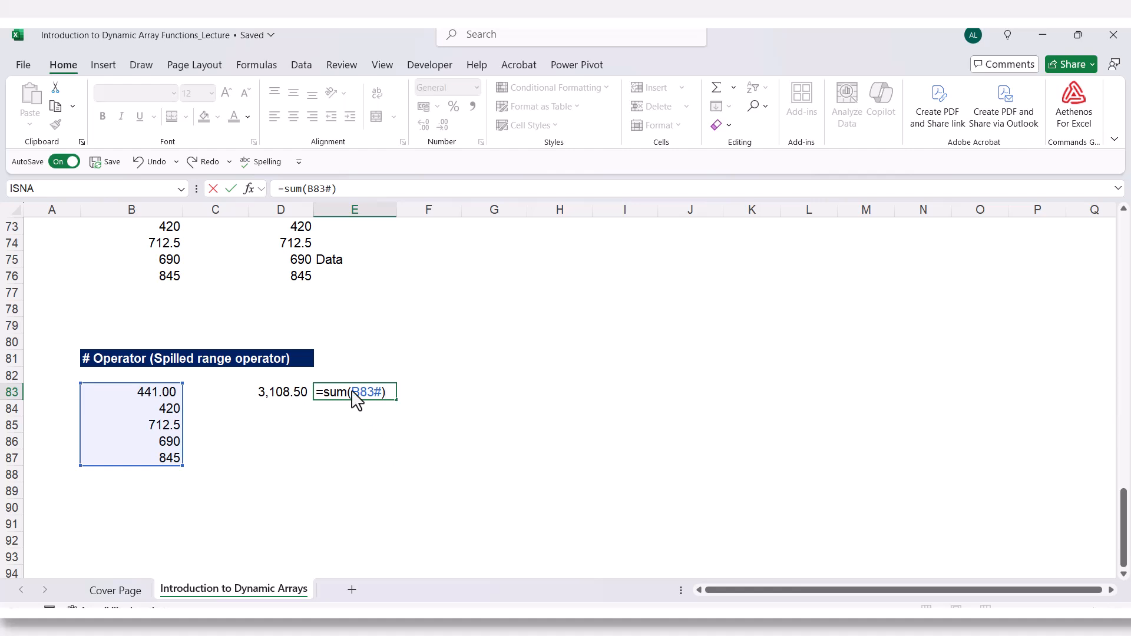
pyautogui.moveTo(354, 393); pyautogui.dragTo(371, 392)
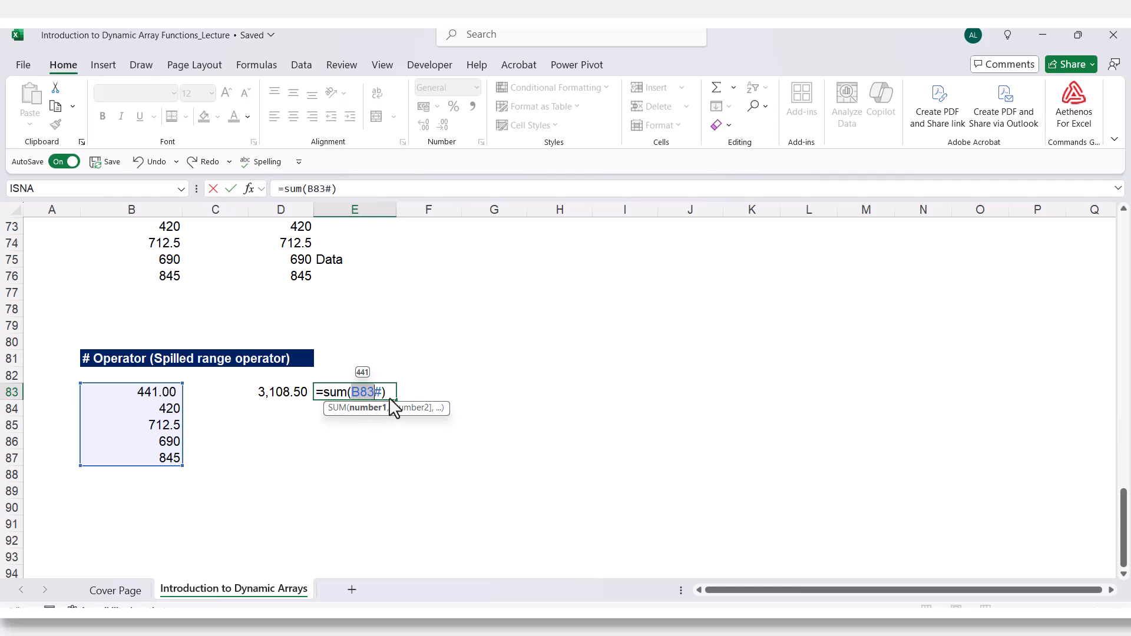
pyautogui.press('Return')
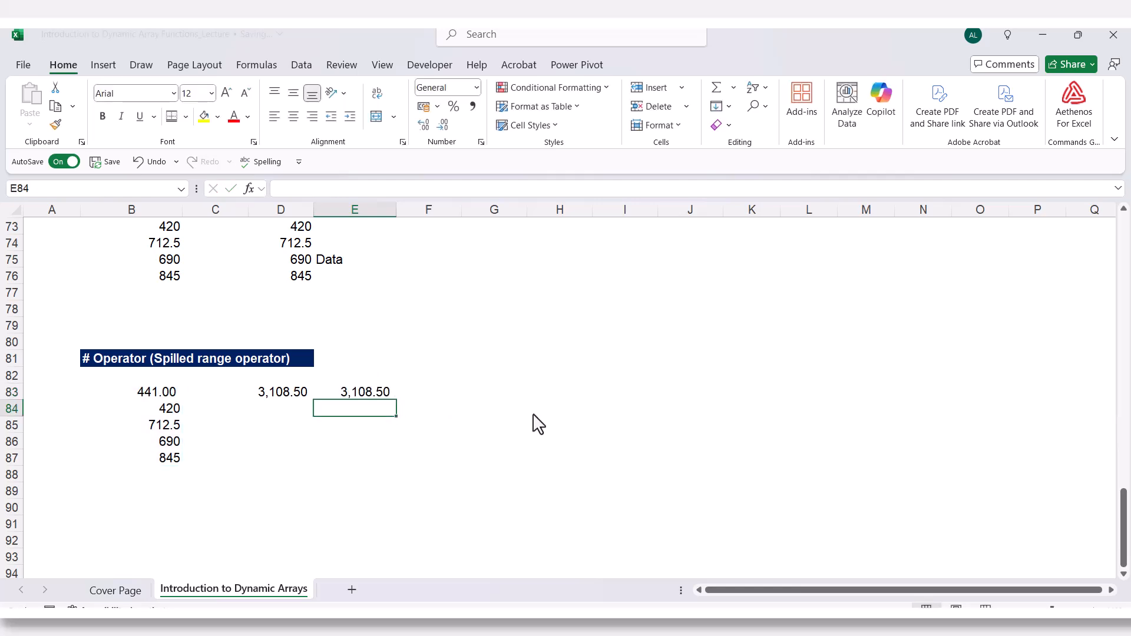
# Enter =sum(E54#) in E57 to total the spilled TRANSPOSE result.
pyautogui.scroll(10, 536, 424)
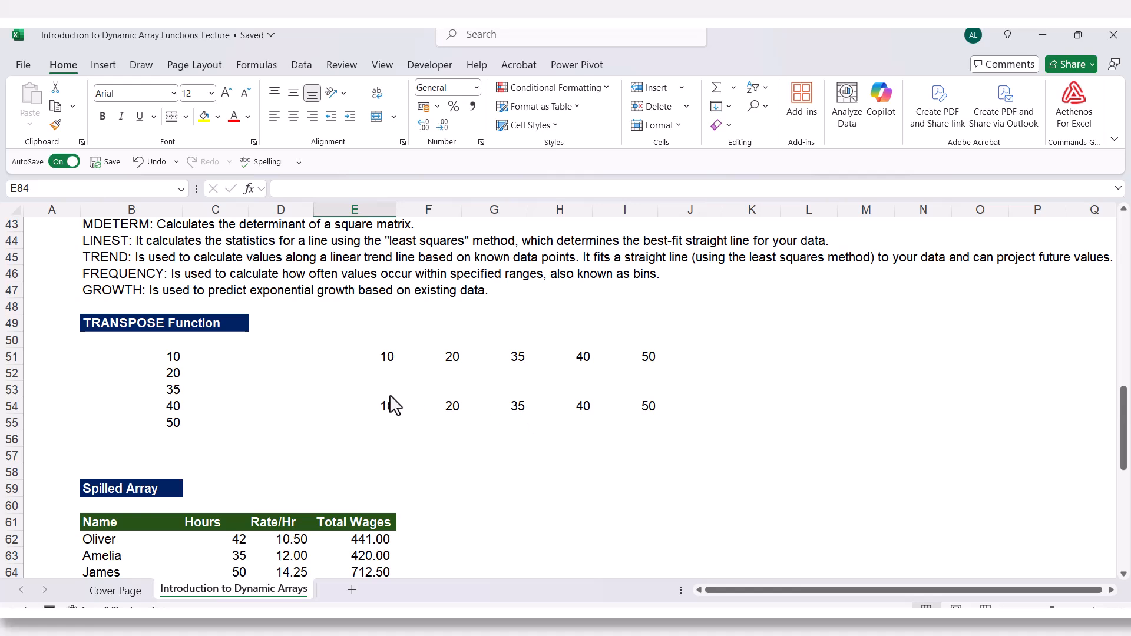
pyautogui.click(383, 410)
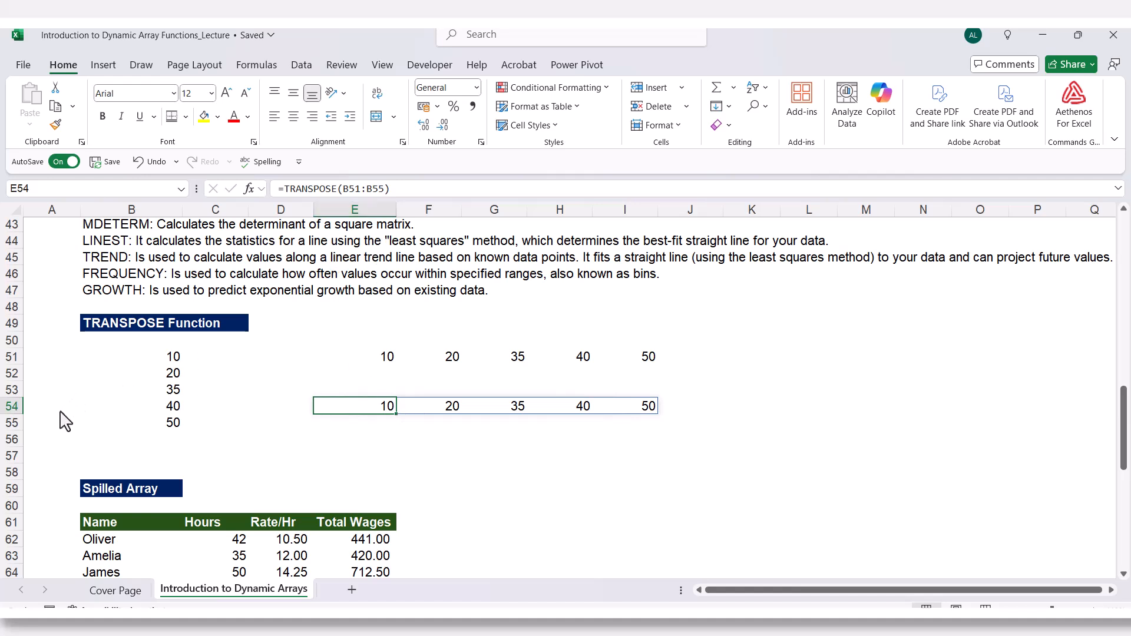
pyautogui.click(386, 457)
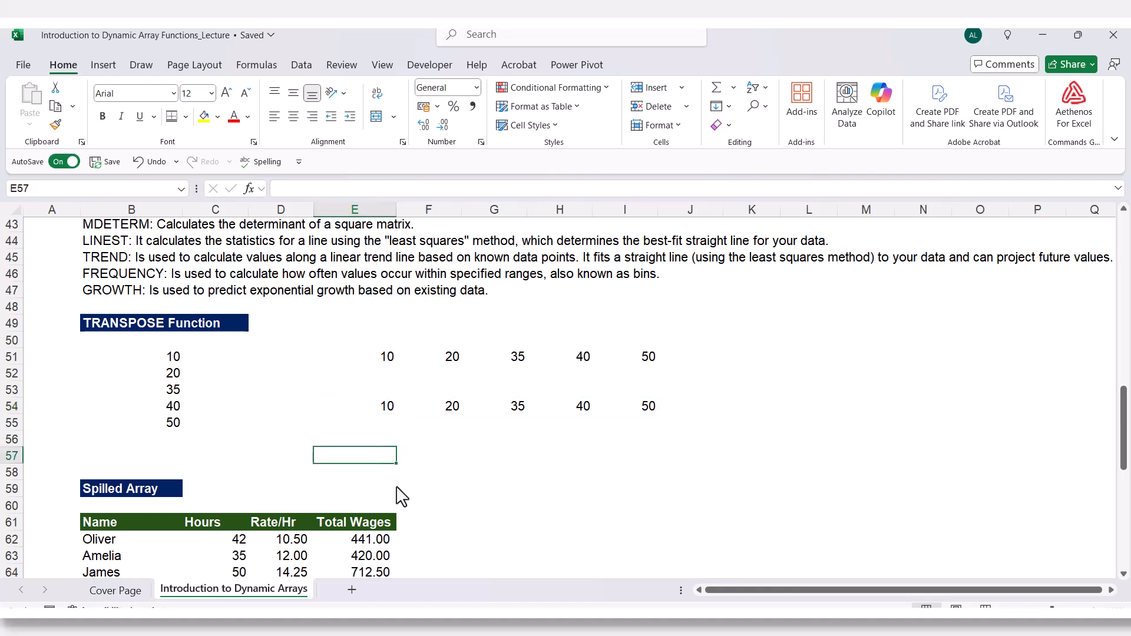
pyautogui.write('=su')
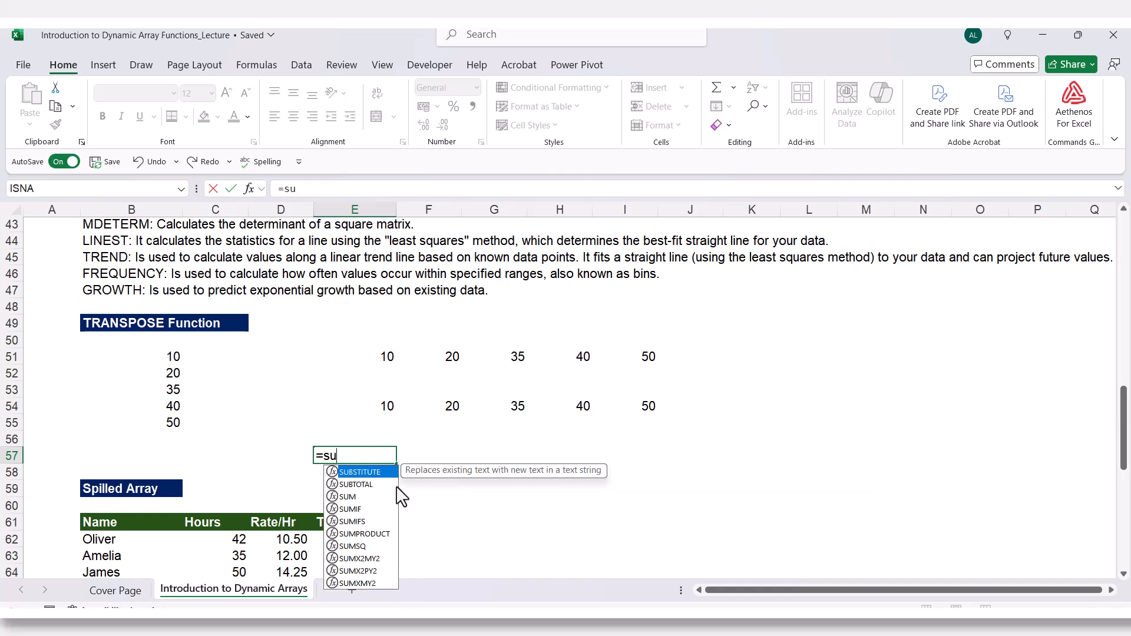
pyautogui.write('m(')
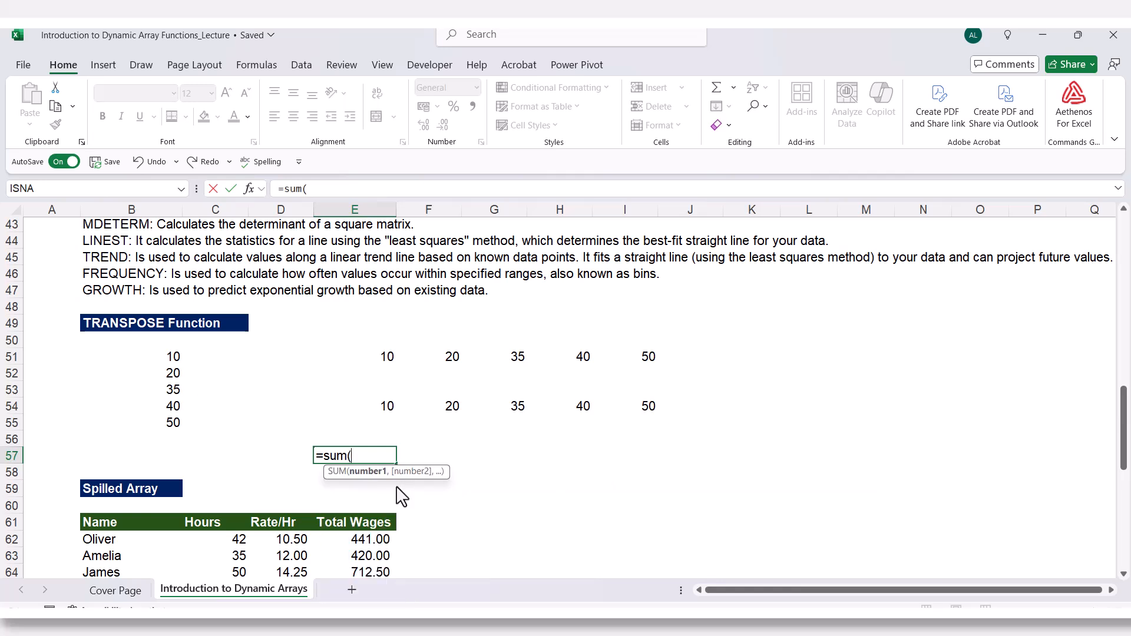
pyautogui.write('E')
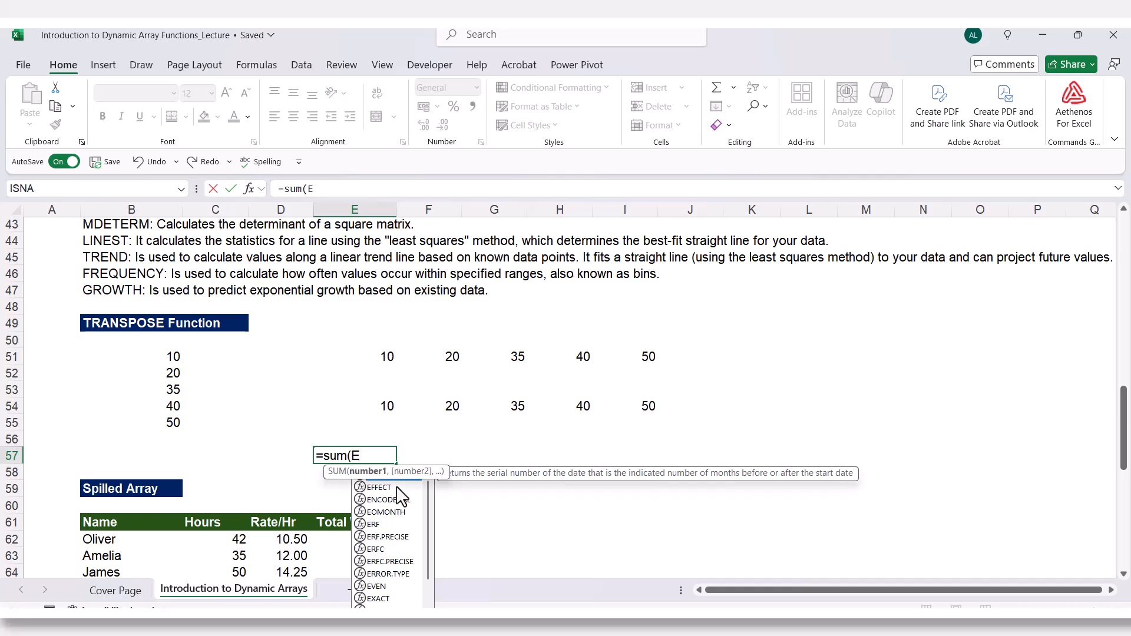
pyautogui.write('54')
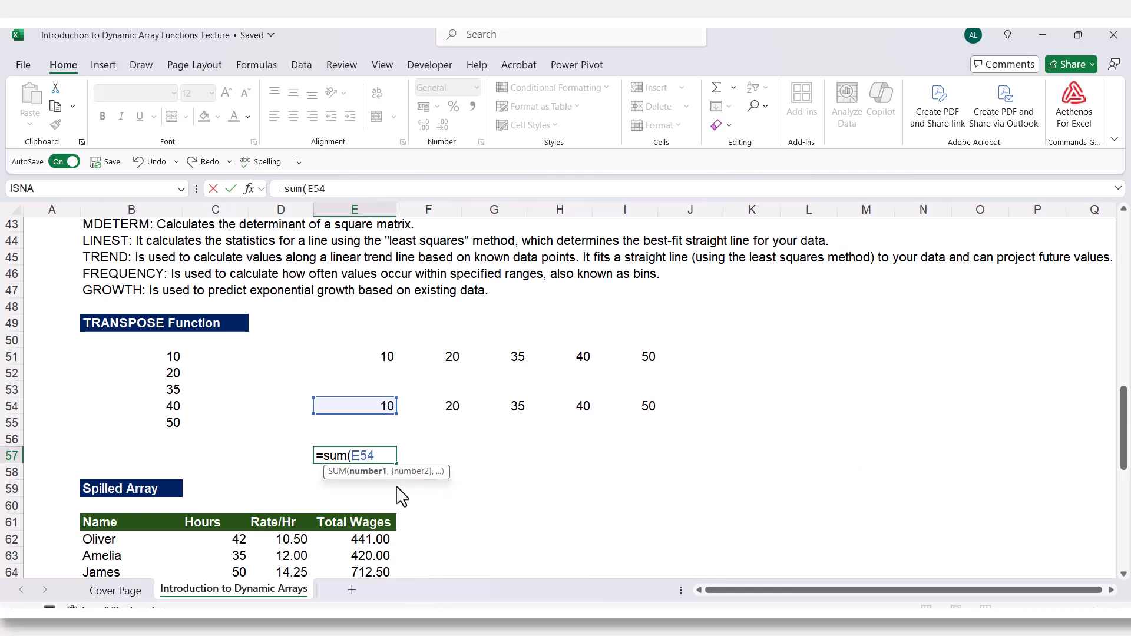
pyautogui.write('#')
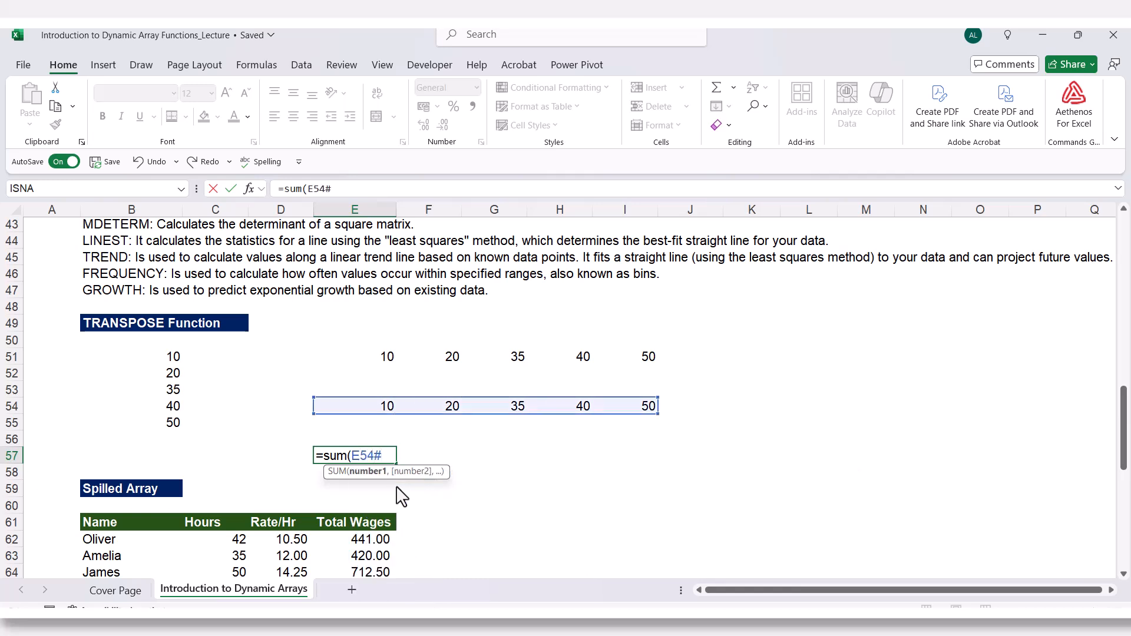
pyautogui.write(')')
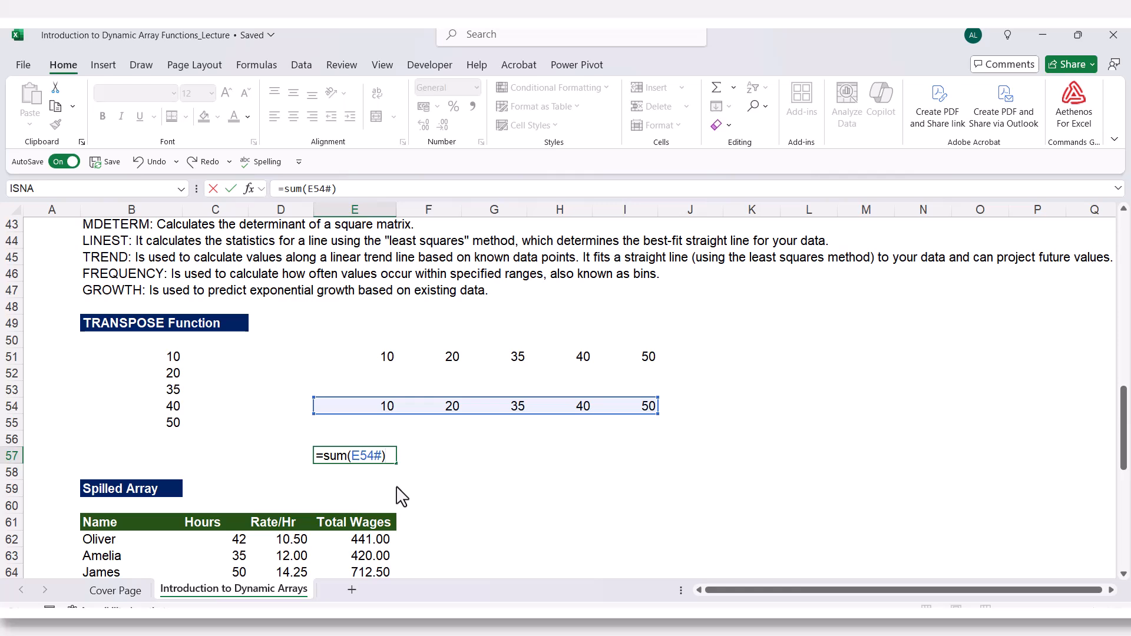
pyautogui.press('Return')
# Reopen the SUM formula in D83 and confirm it again without changes.
pyautogui.click(467, 488)
pyautogui.scroll(-11, 467, 488)
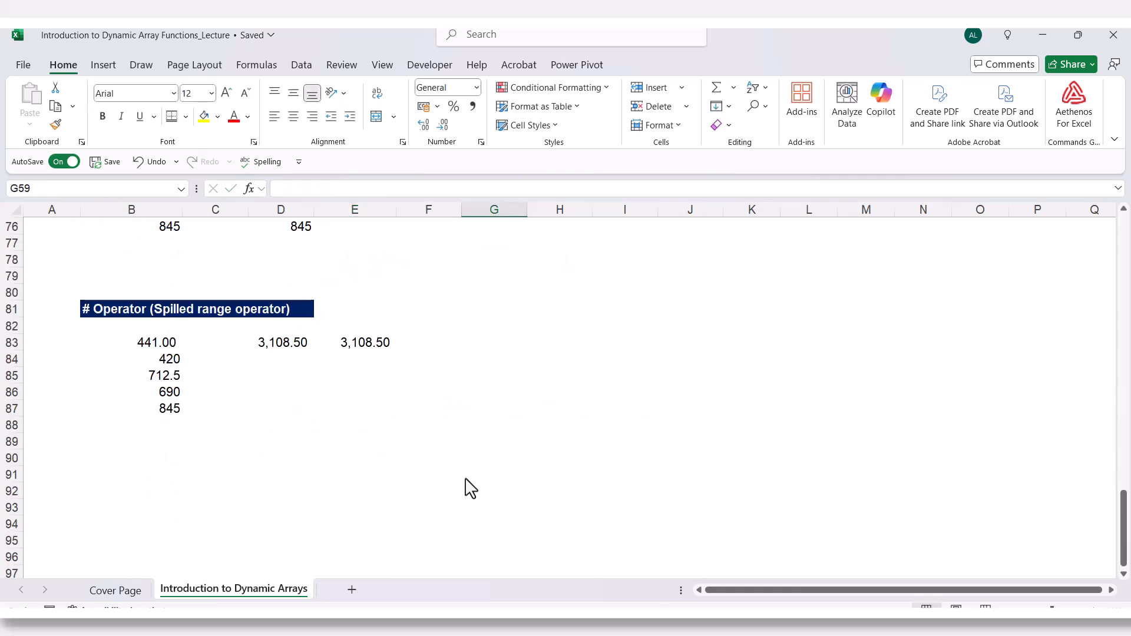
pyautogui.doubleClick(278, 344)
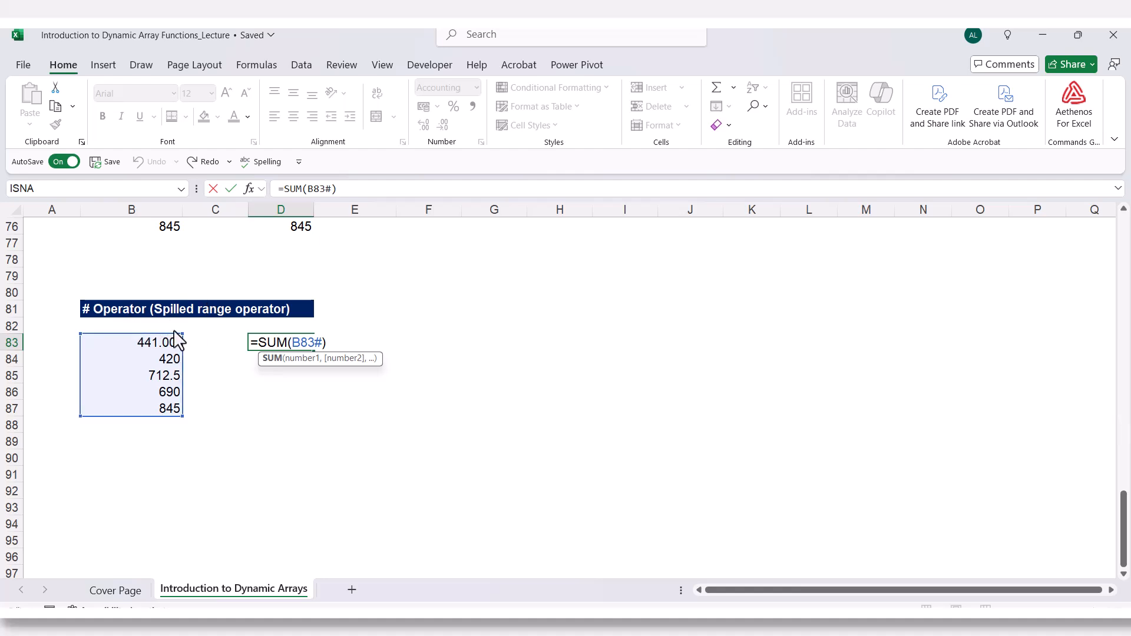
pyautogui.hotkey('ctrl', 'Return')
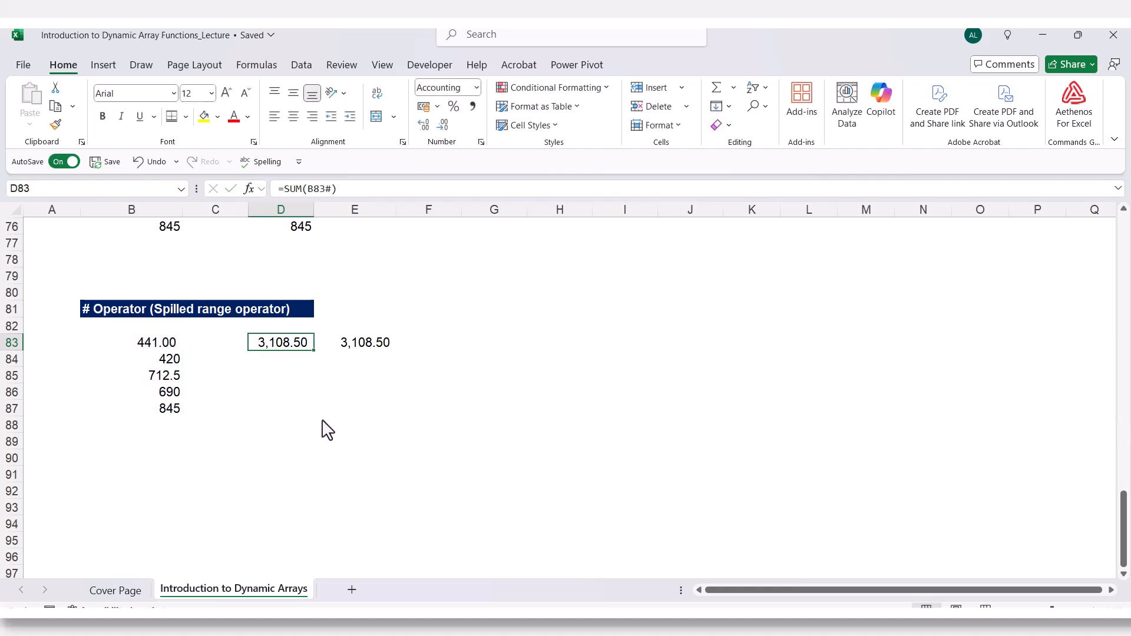